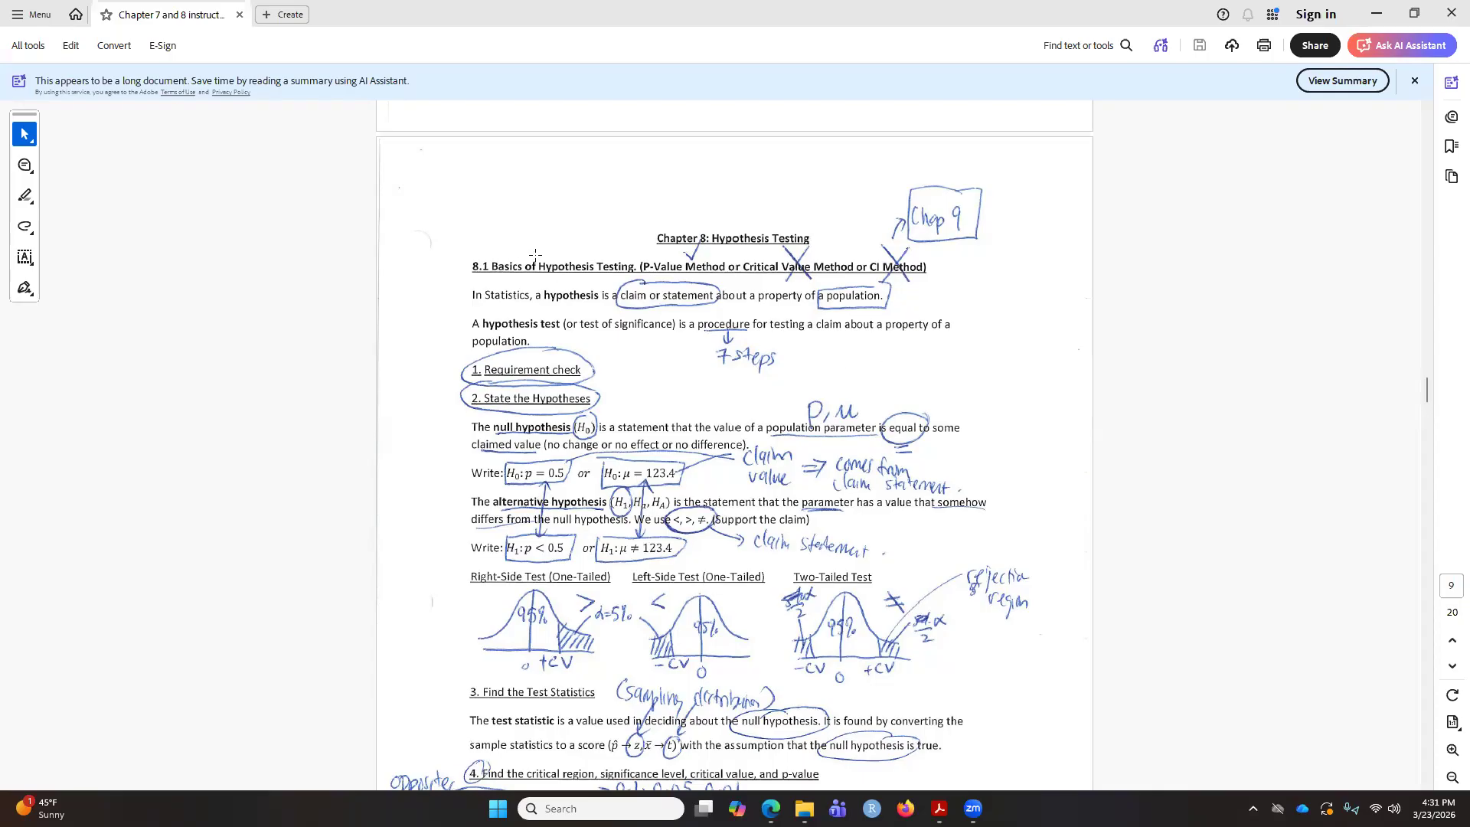
# Step: Bring the Table 1 and Table 2 page of the notes into view and tile the notes and StatCrunch side by side
pyautogui.scroll(-10, 612, 298)
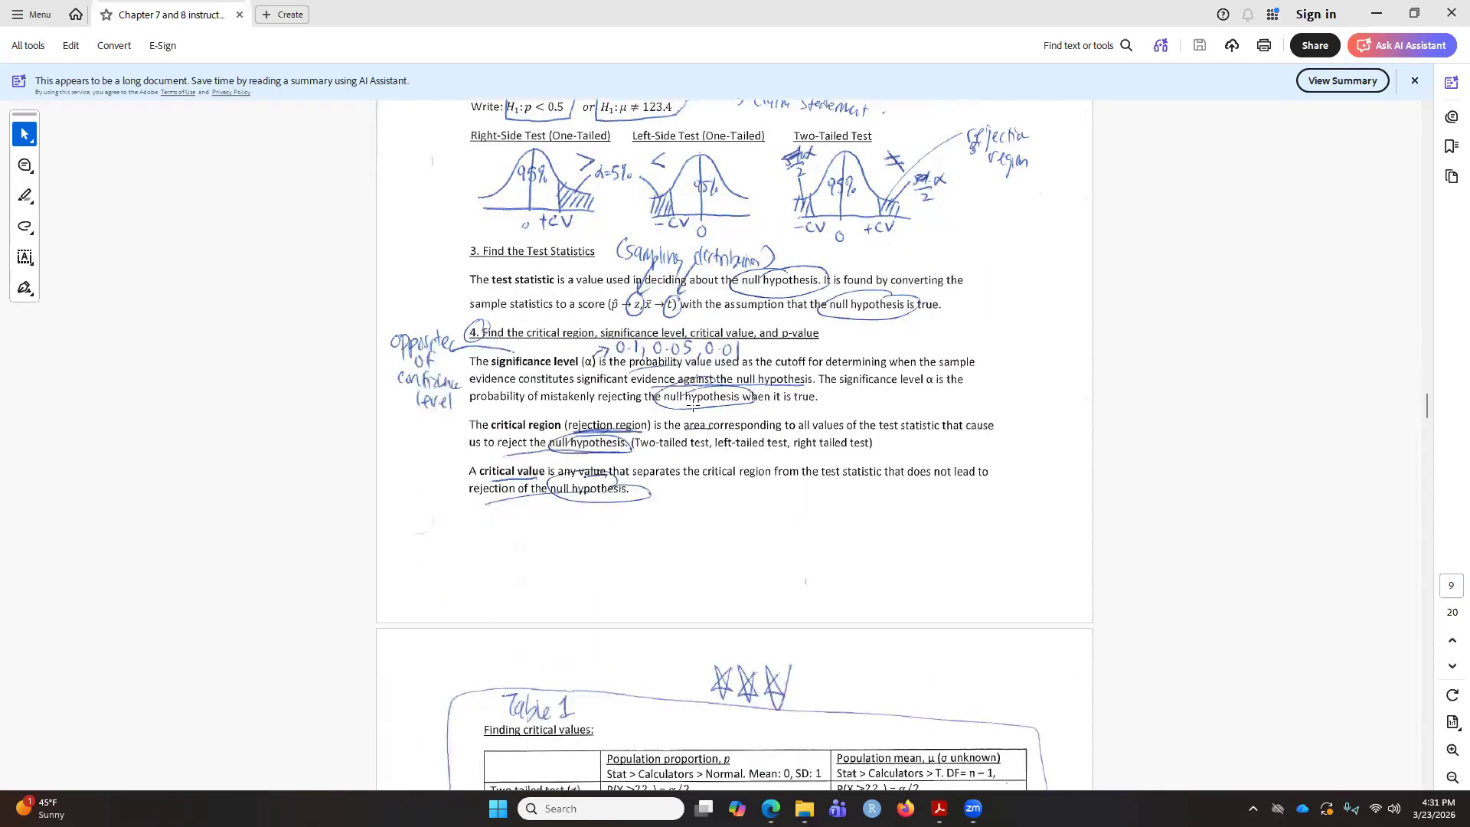
pyautogui.scroll(-4, 693, 405)
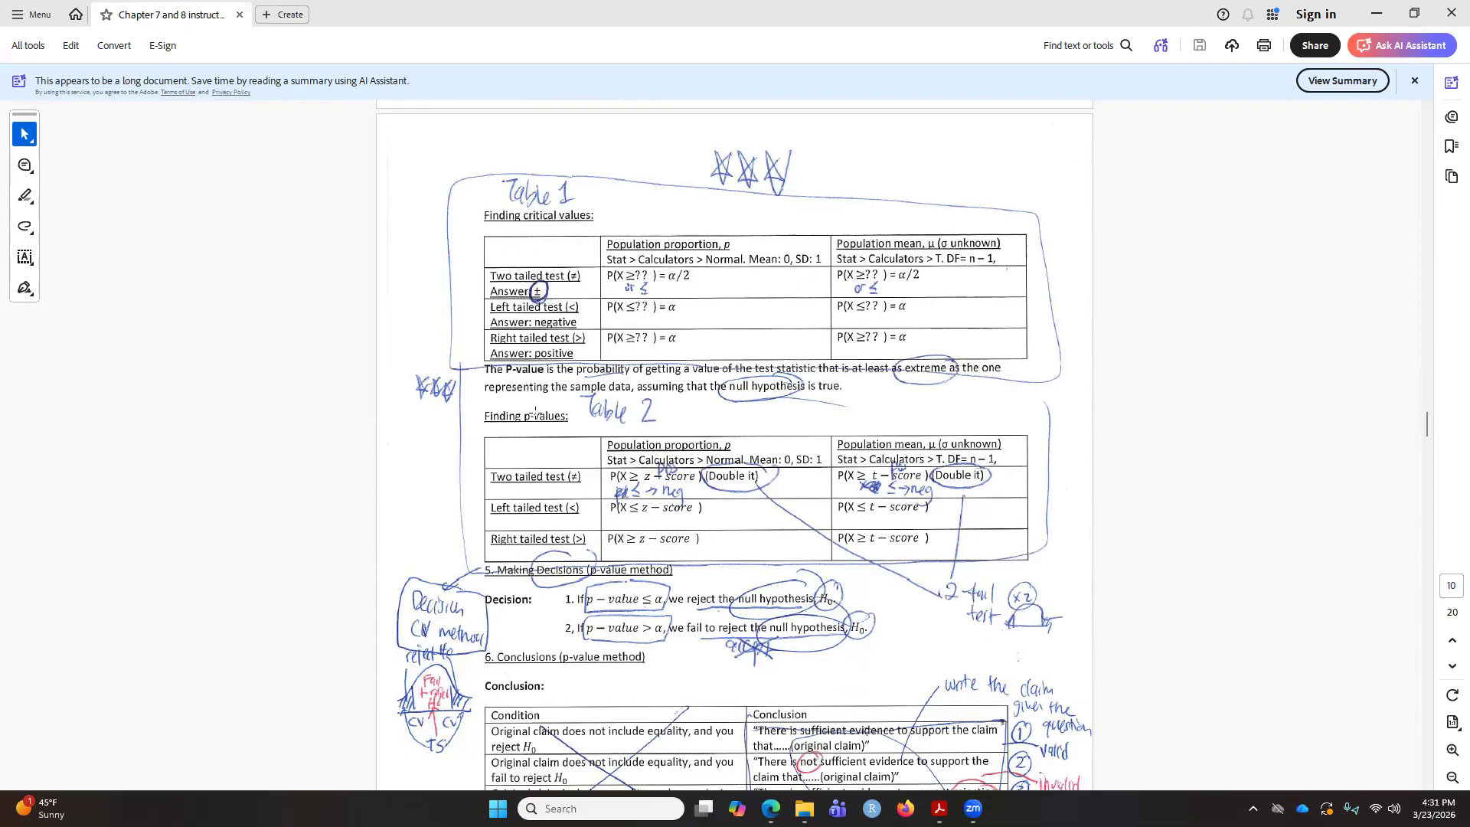
pyautogui.scroll(-2, 535, 414)
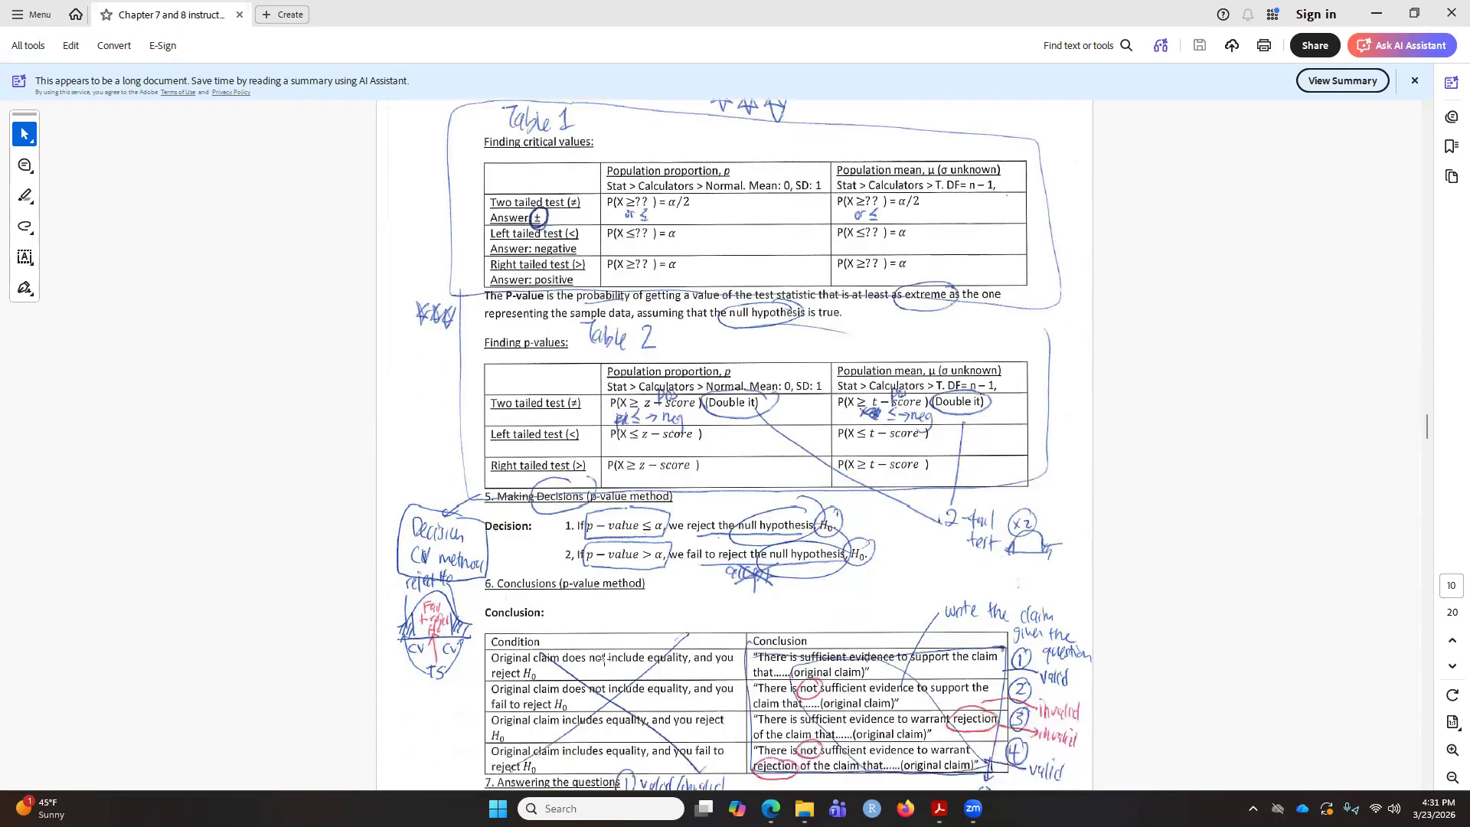
pyautogui.scroll(2, 578, 600)
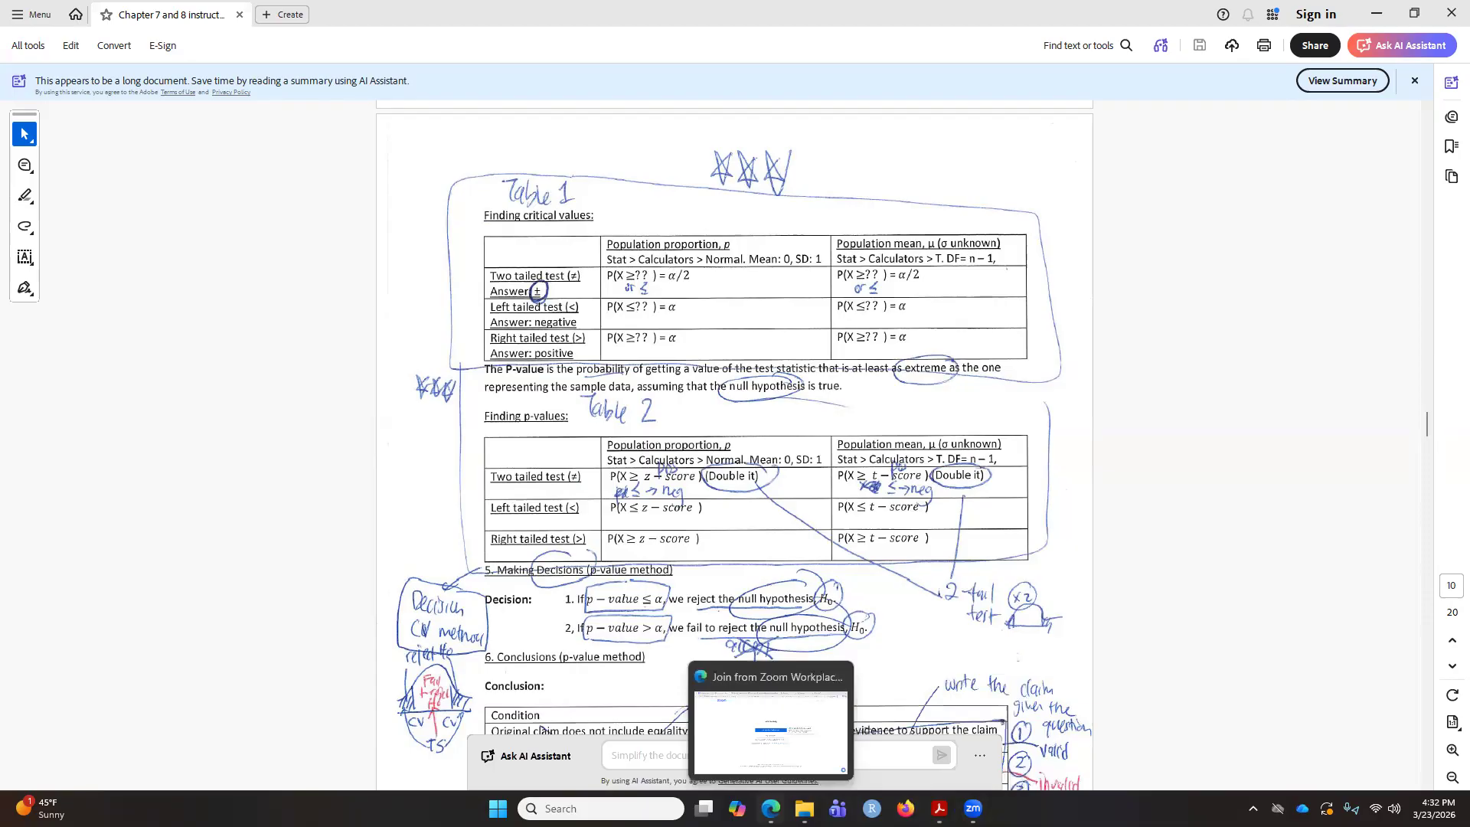
pyautogui.click(771, 808)
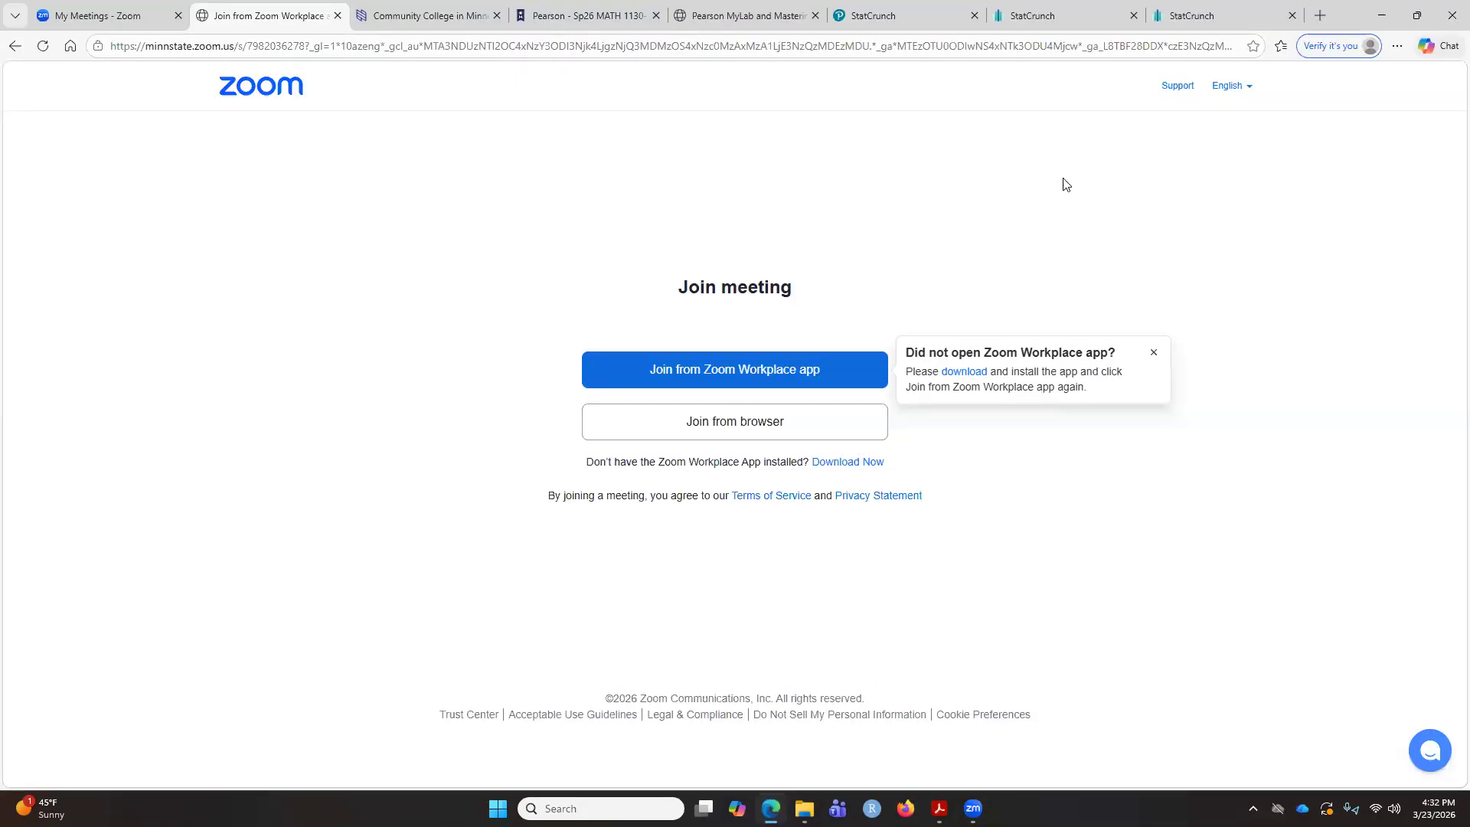
pyautogui.click(1185, 18)
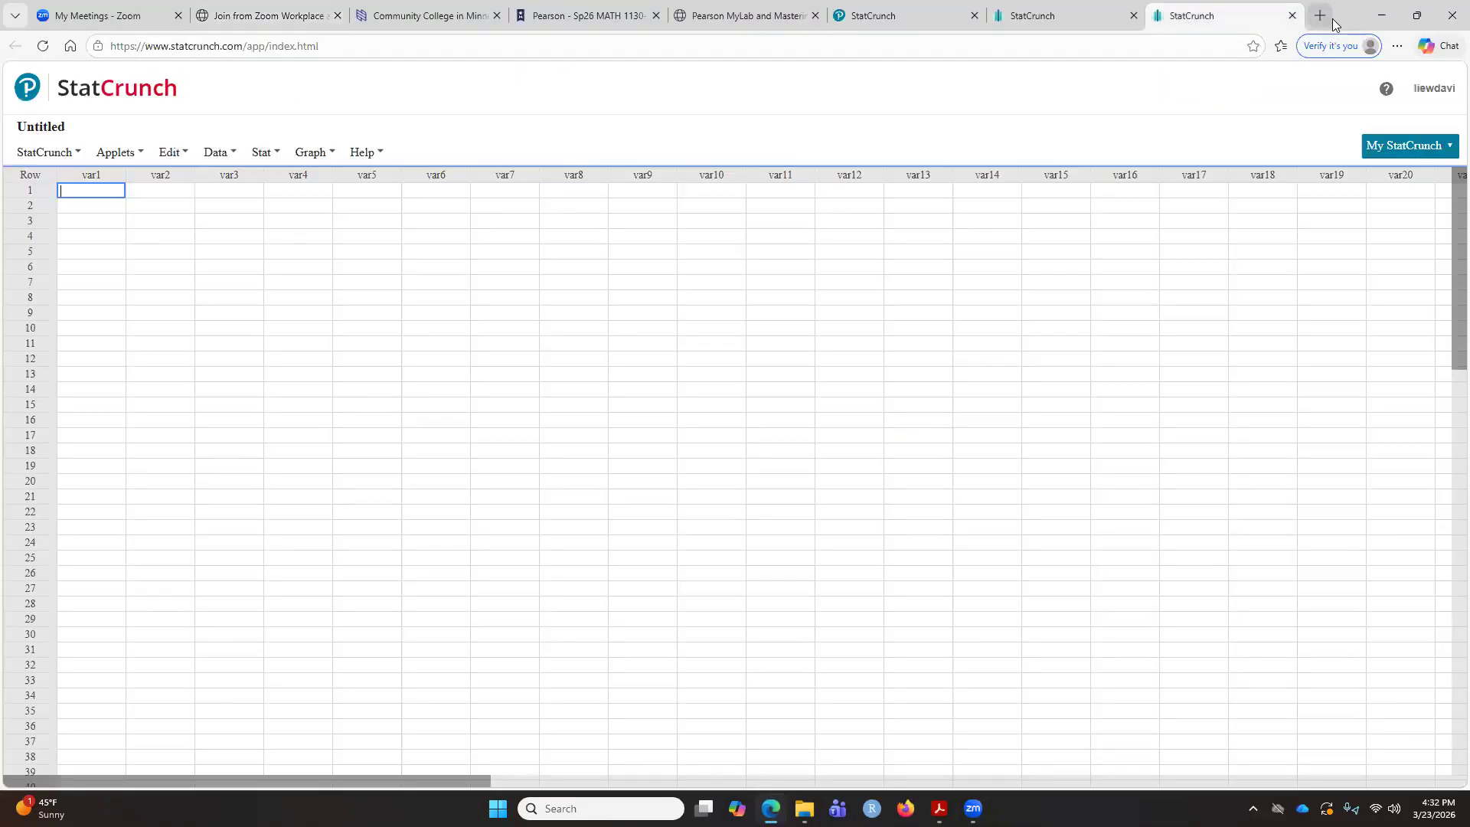
pyautogui.press('super+Right')
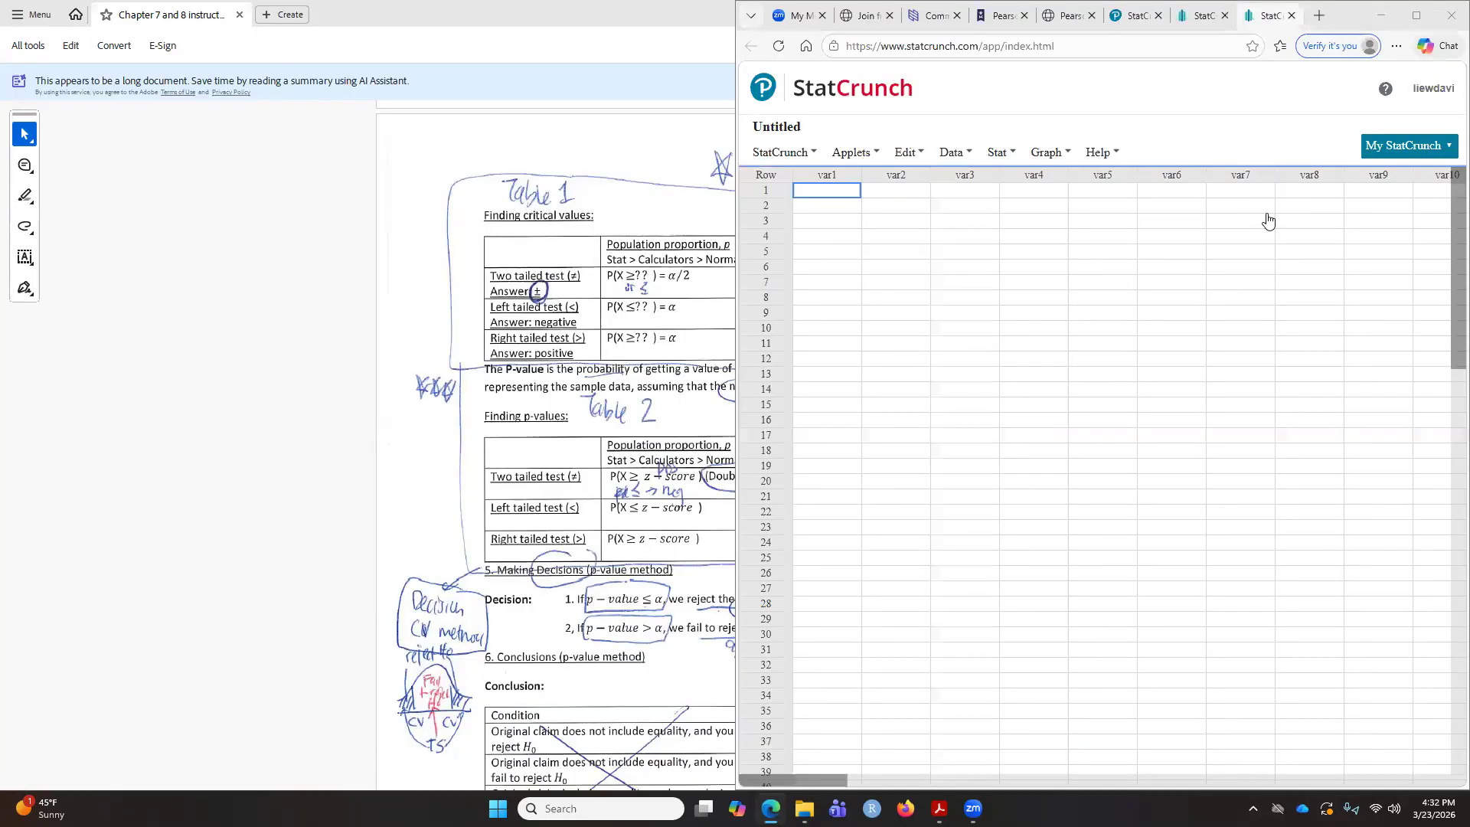
pyautogui.click(346, 283)
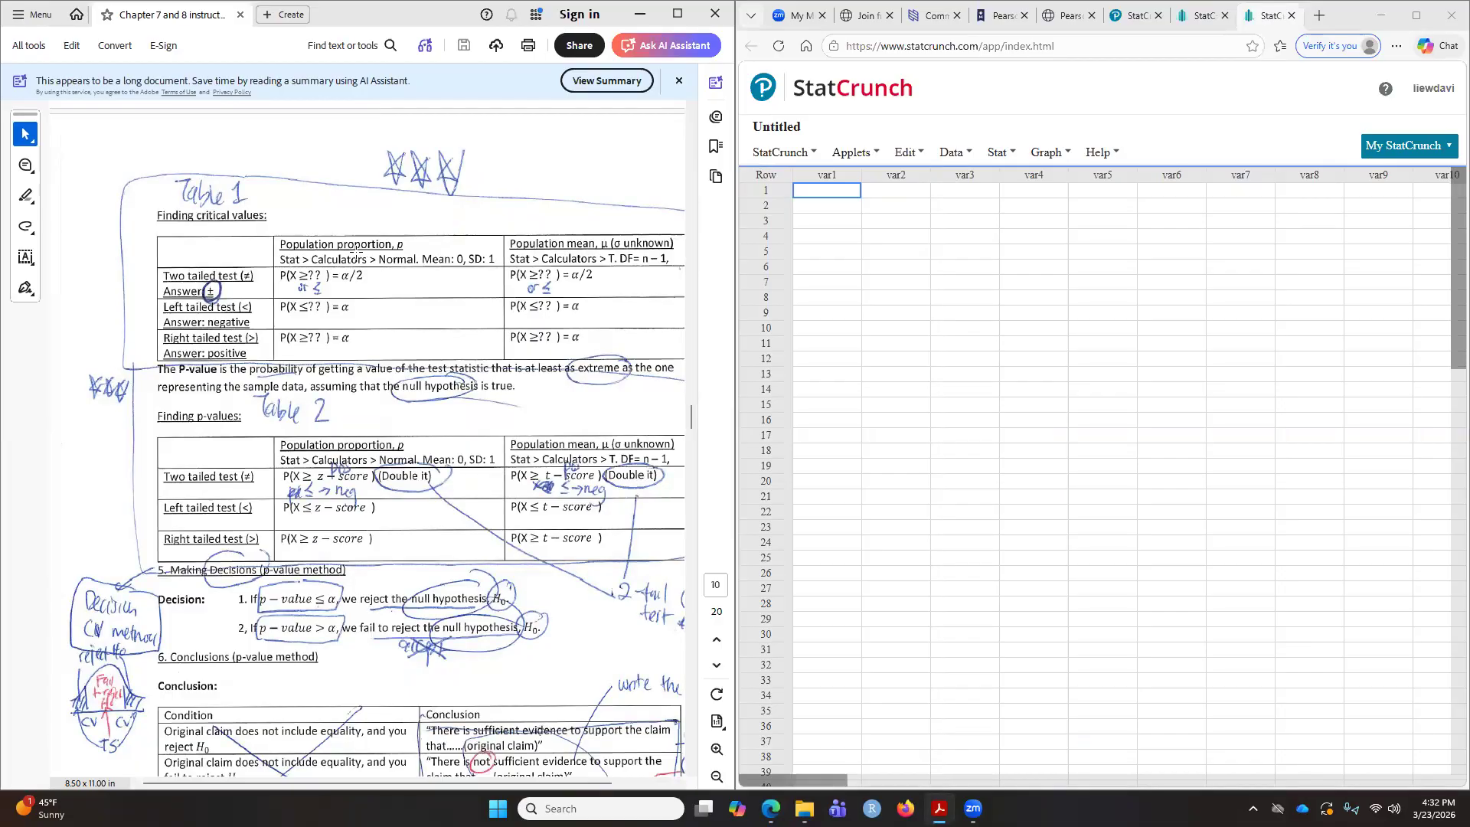
# Step: Open StatCrunch's Normal distribution calculator
pyautogui.click(1044, 156)
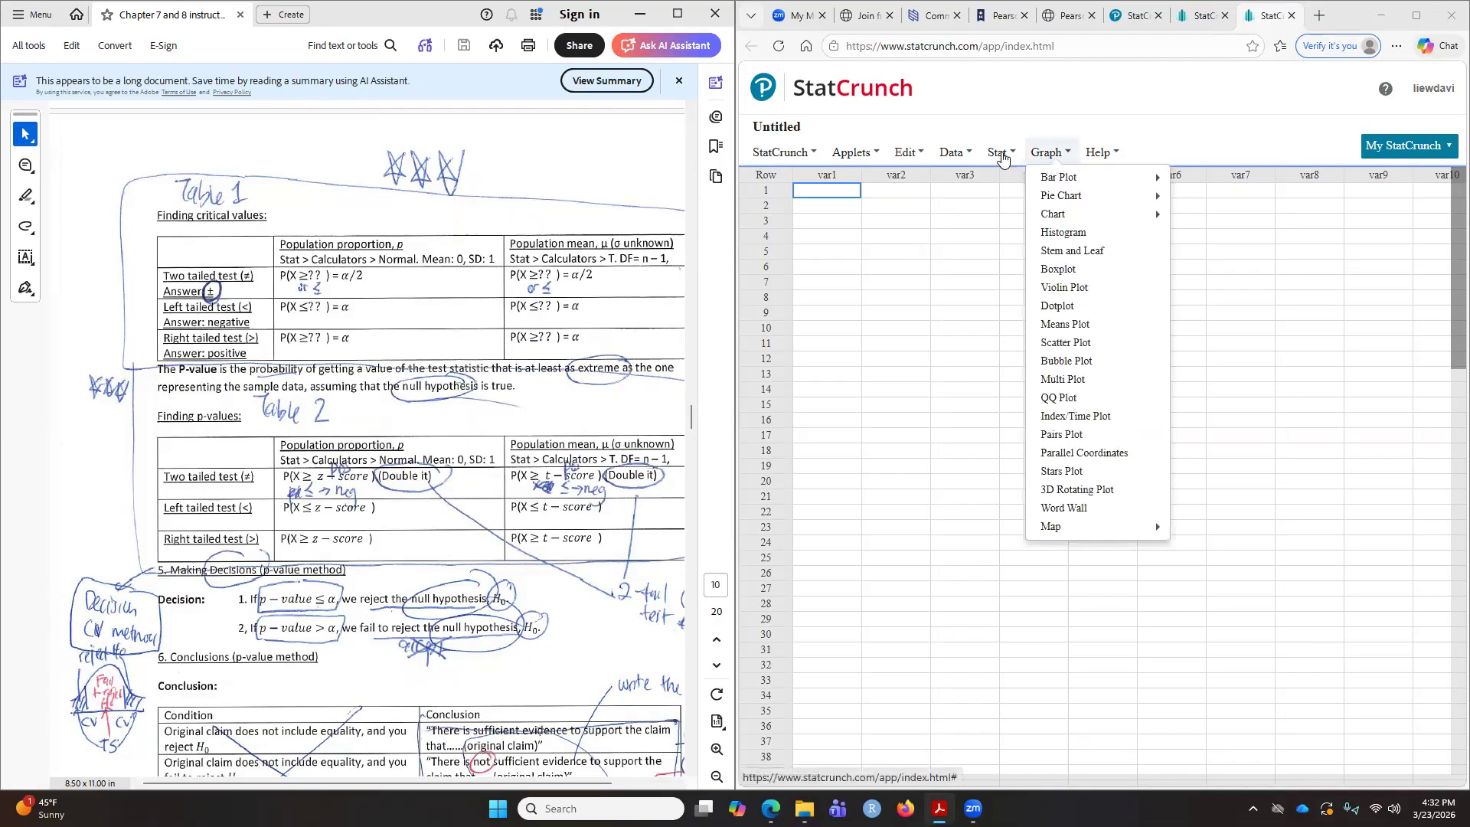
pyautogui.click(1000, 156)
pyautogui.moveTo(1042, 182)
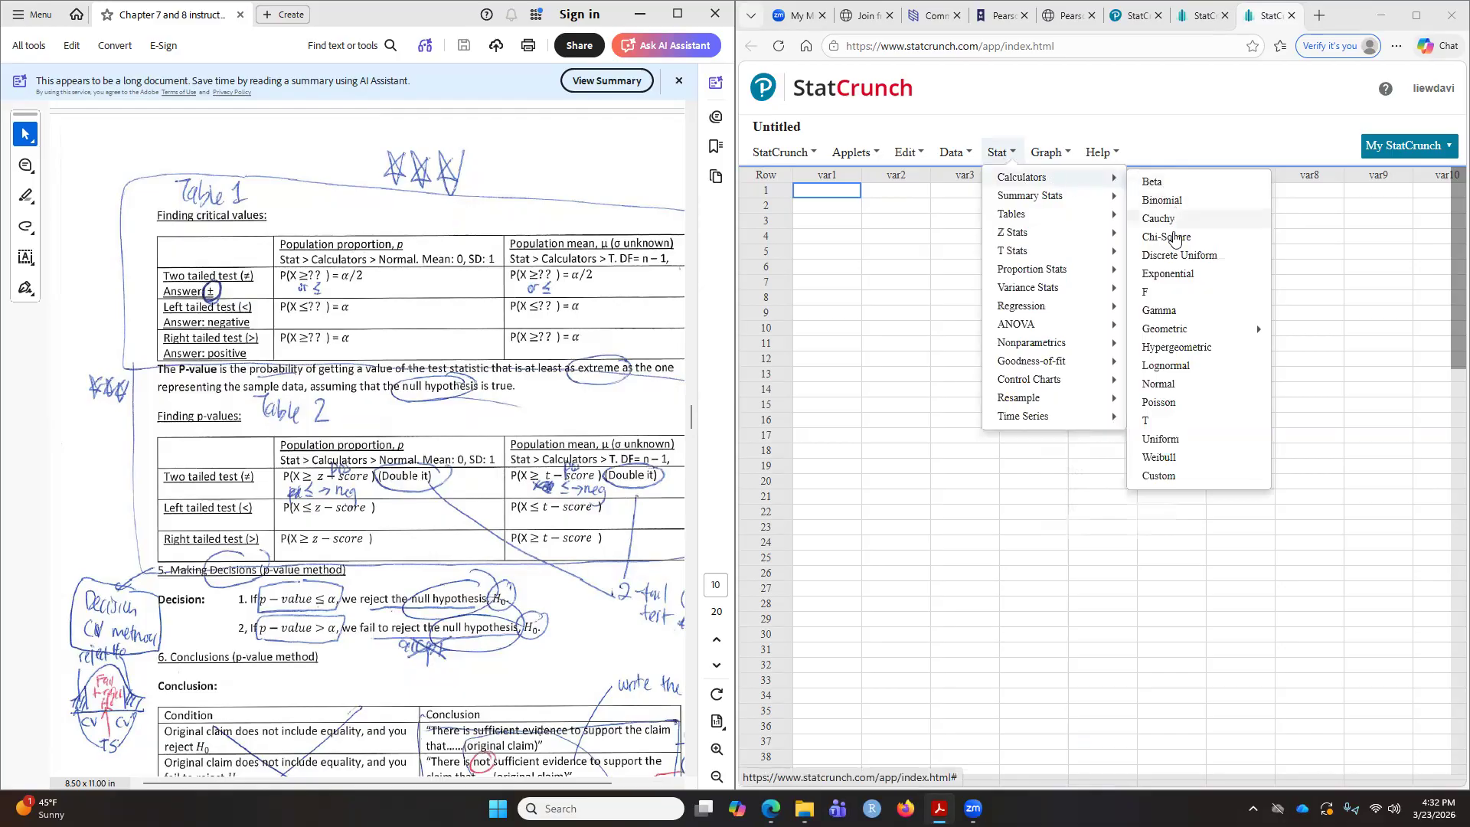
pyautogui.click(1163, 384)
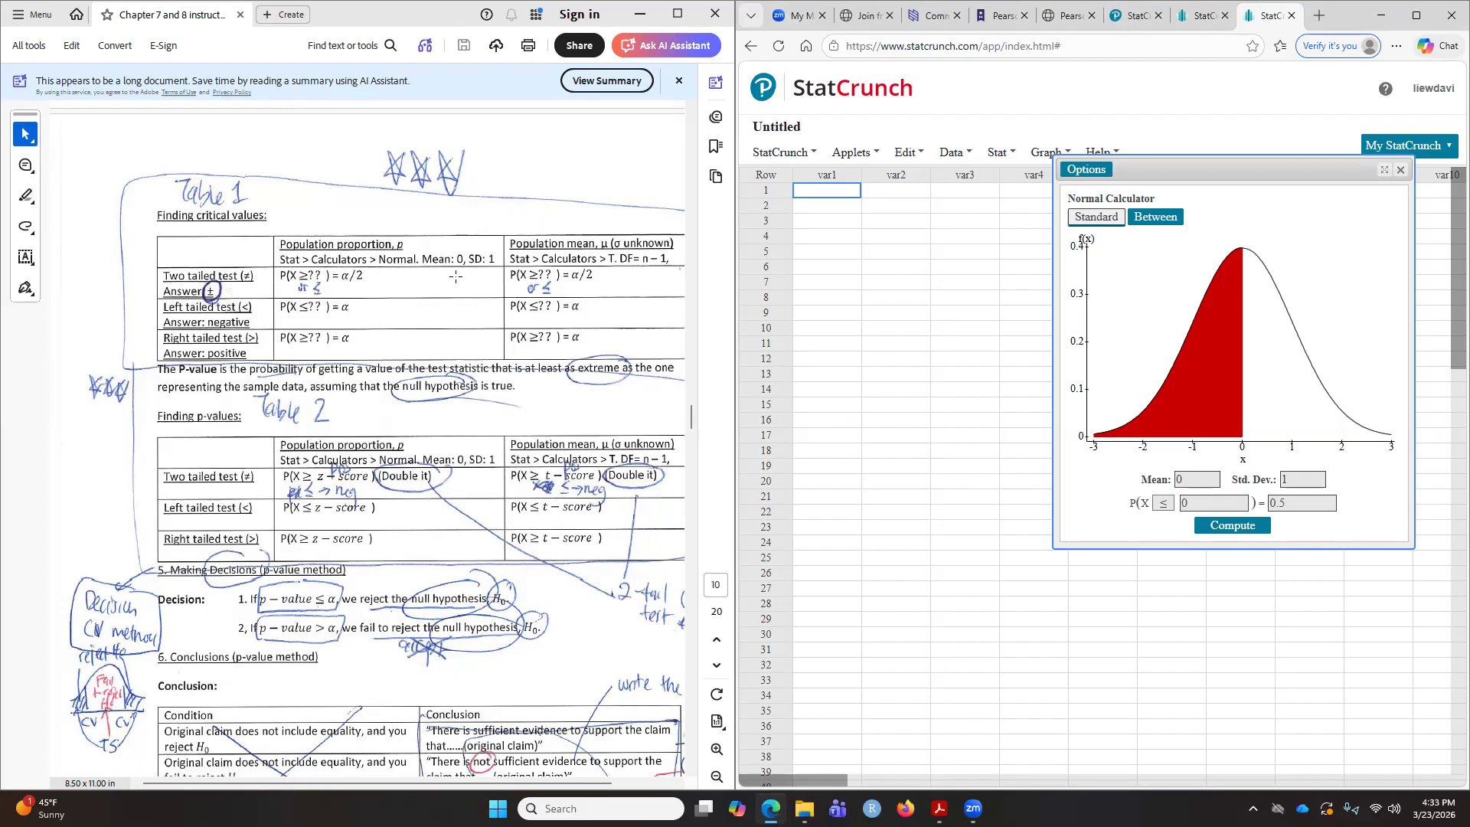
# Step: Compute the lower two-tailed z critical value using P(X ≤ ?) = 0.05/2 in the Normal calculator
pyautogui.click(1295, 503)
pyautogui.press('BackSpace')
pyautogui.write('05/2')
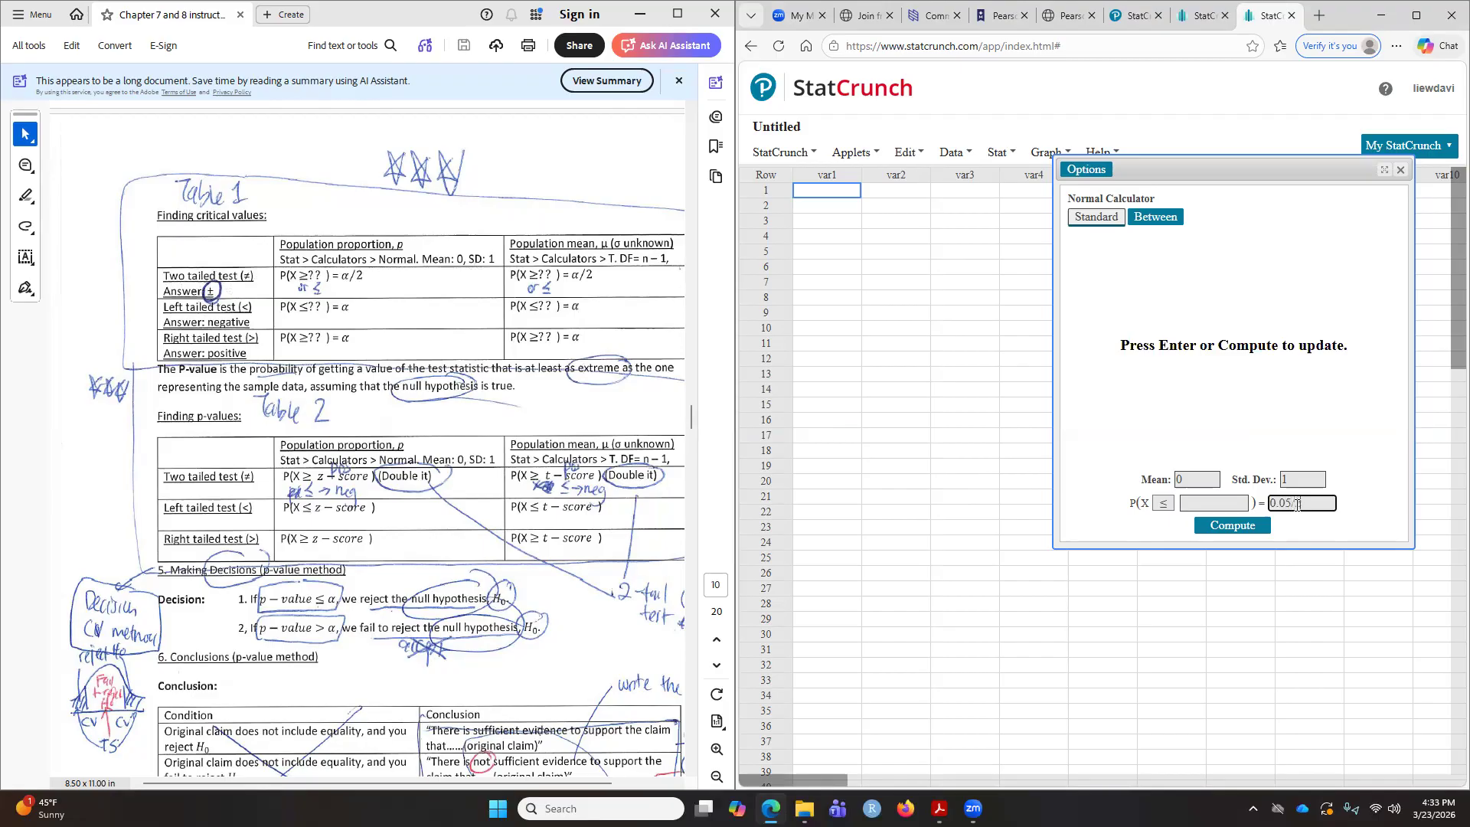
pyautogui.click(1234, 527)
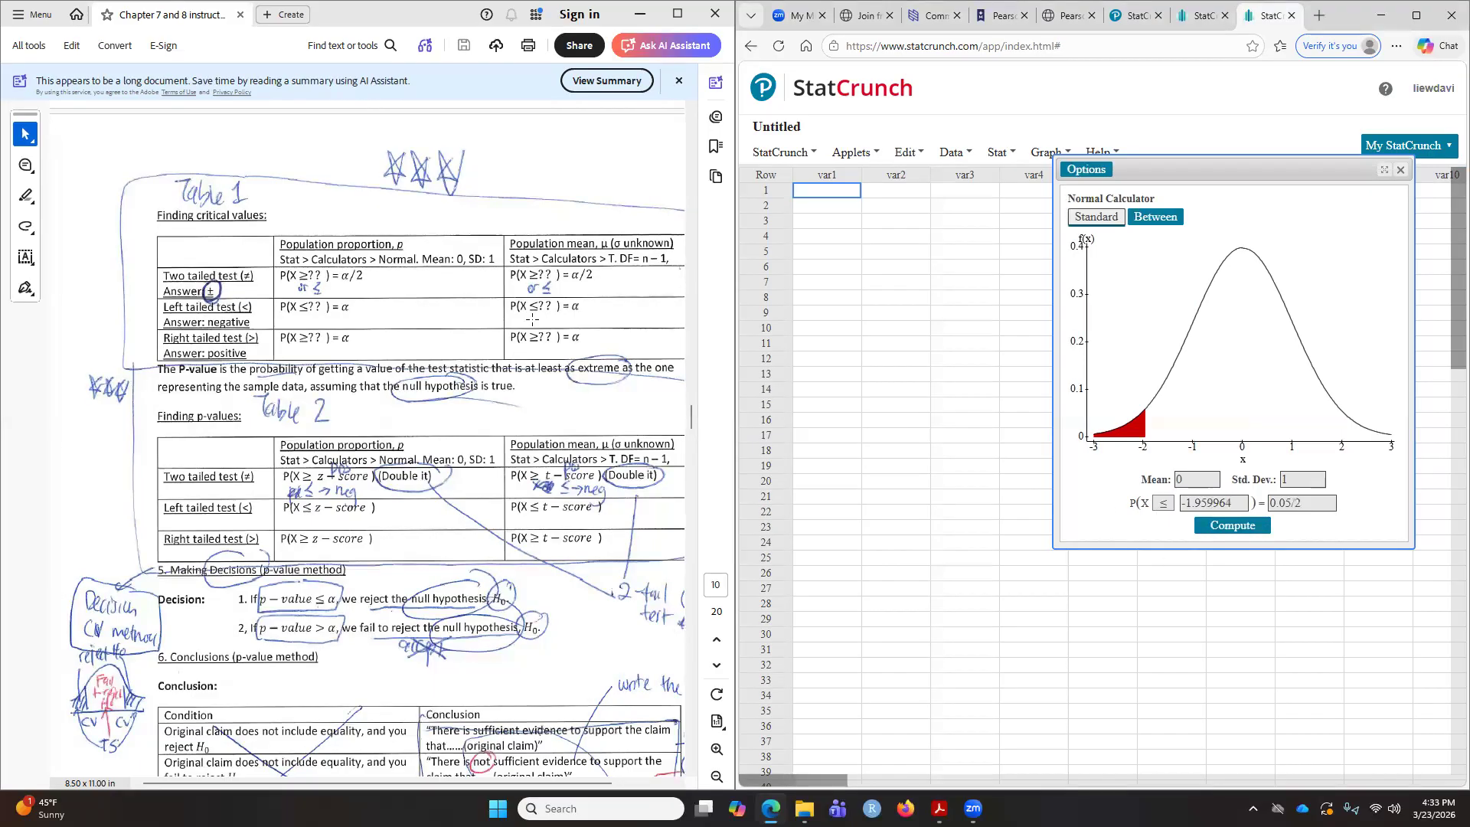
# Step: Compute the upper two-tailed z critical value using P(X ≥ ?) = 0.05/2 in the Normal calculator
pyautogui.click(1163, 503)
pyautogui.click(1164, 541)
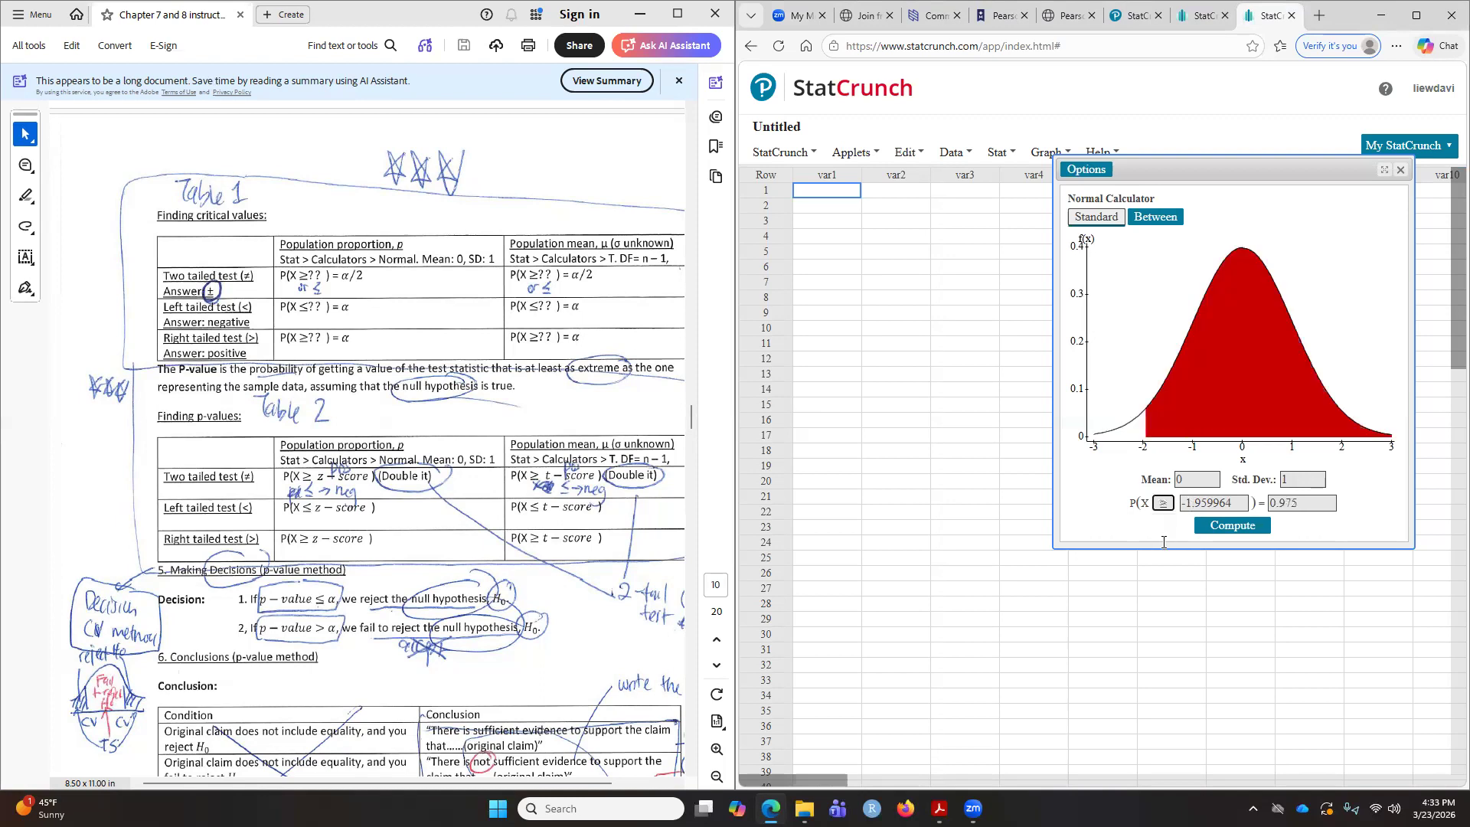
pyautogui.moveTo(1308, 508); pyautogui.dragTo(1260, 503)
pyautogui.write('0')
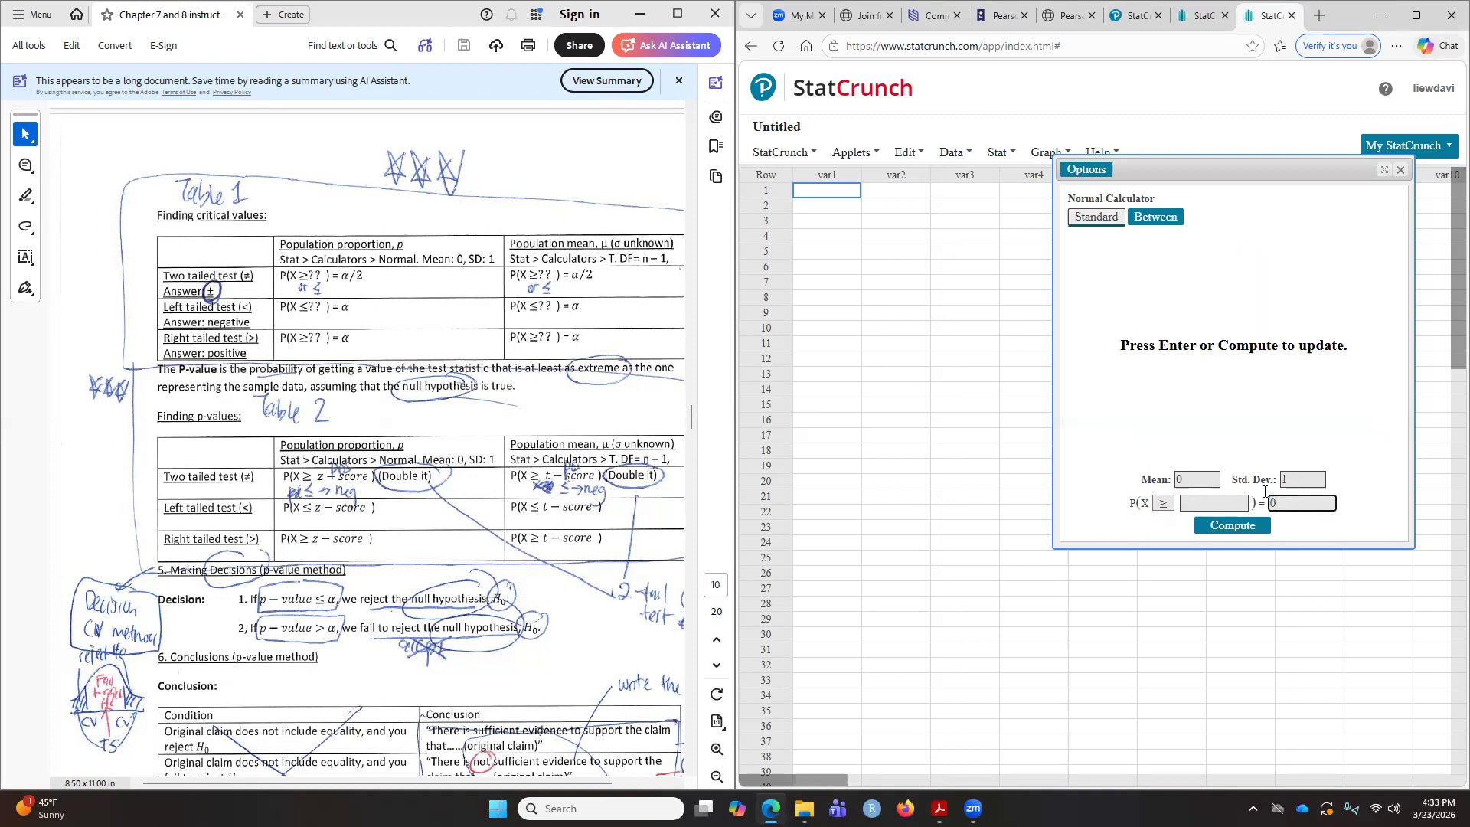
pyautogui.write('.05/2')
pyautogui.click(1244, 536)
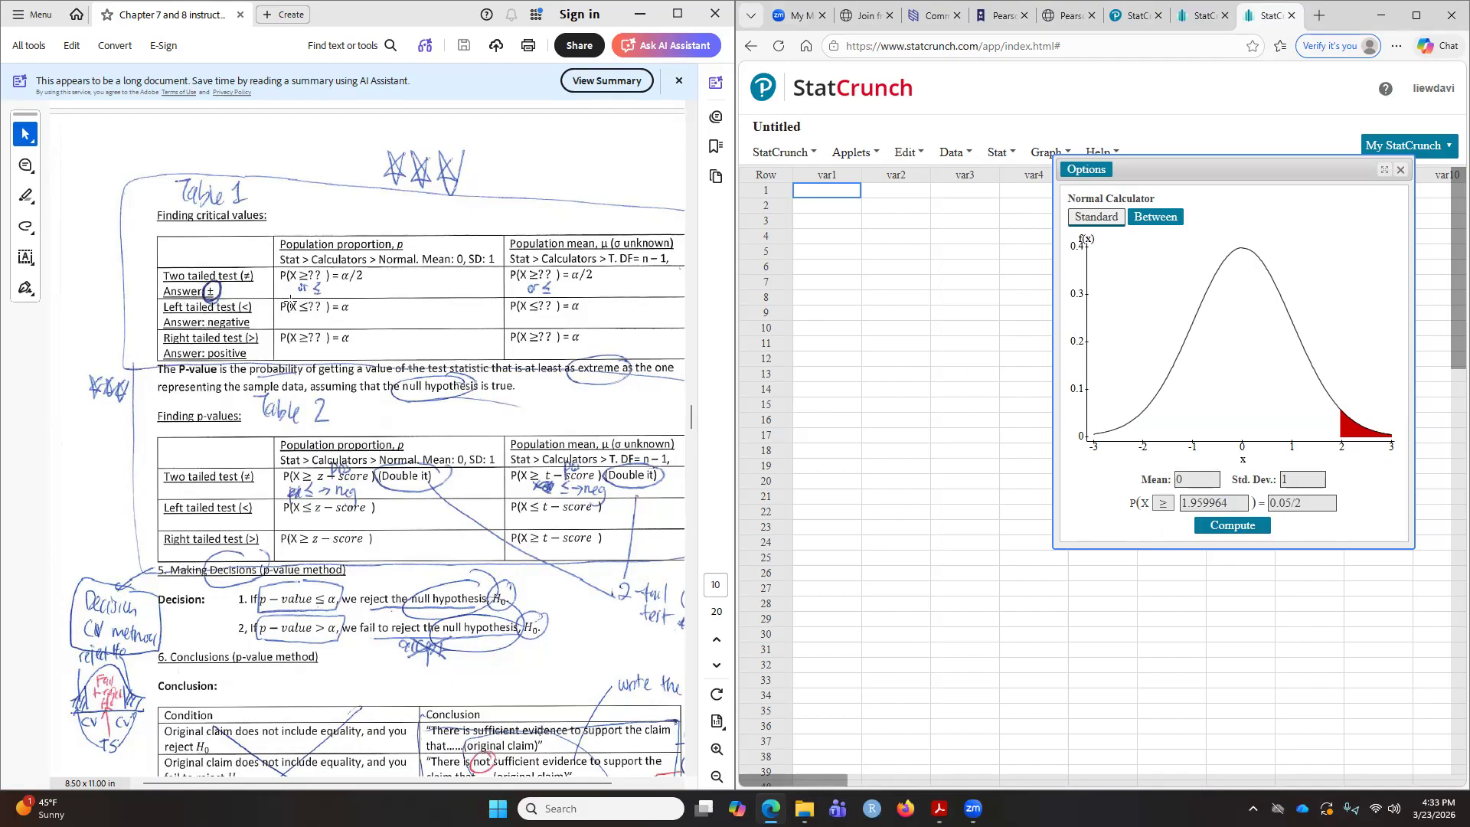
# Step: Compute the left-tailed z critical value using P(X ≤ ?) = 0.05
pyautogui.click(1163, 503)
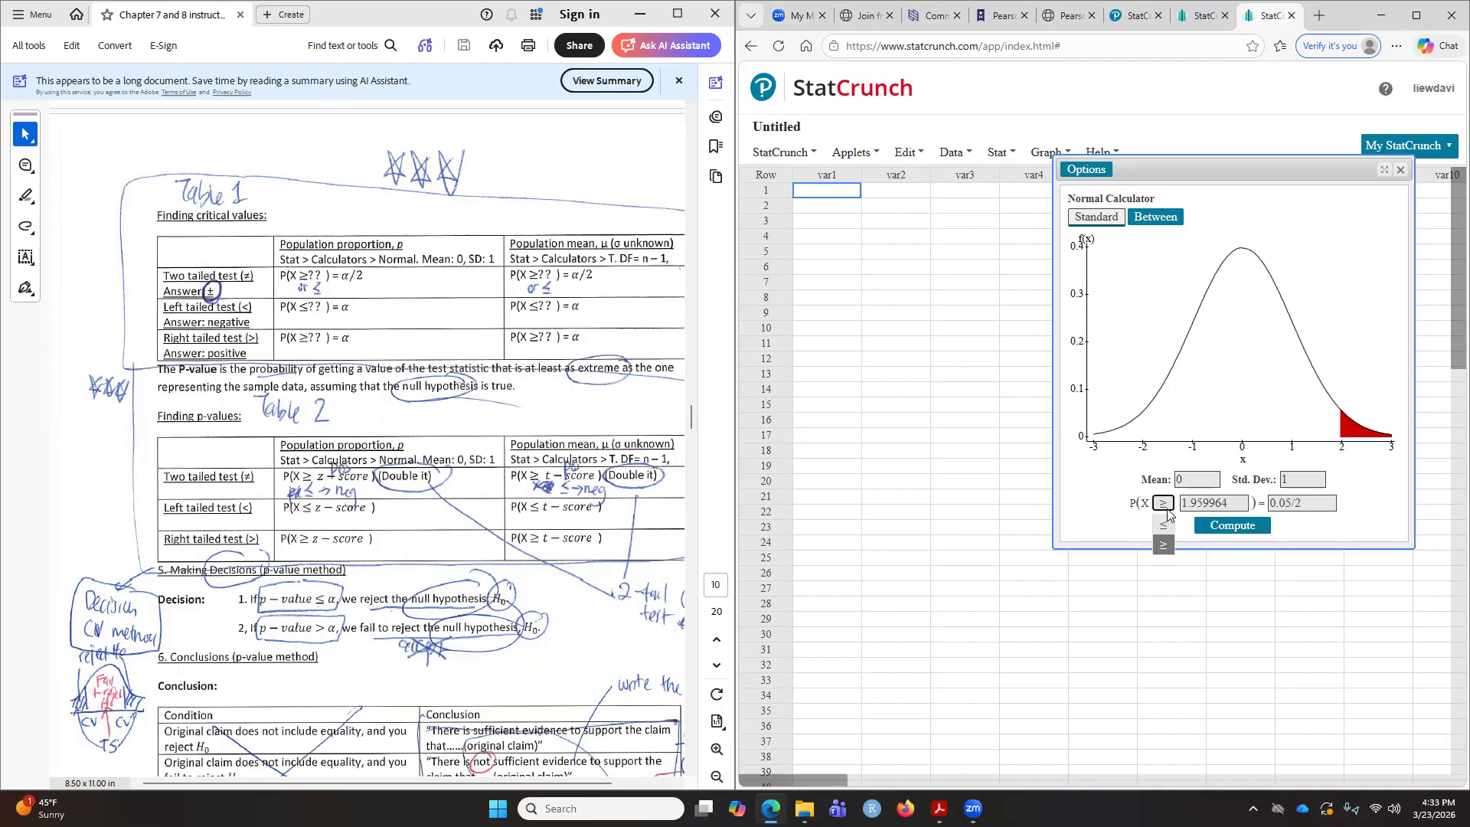
pyautogui.click(1164, 520)
pyautogui.doubleClick(1297, 502)
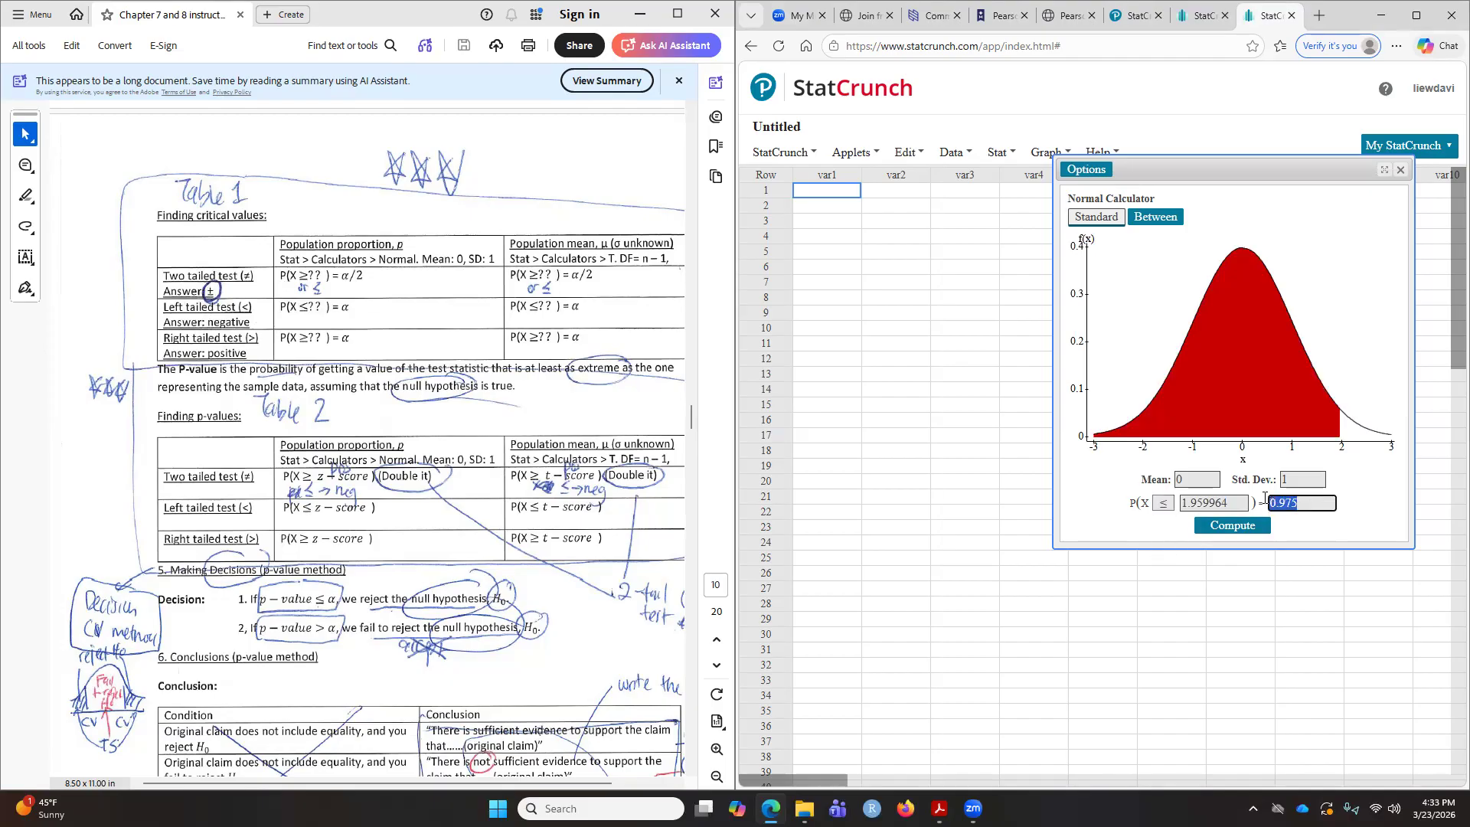
pyautogui.write('0.05')
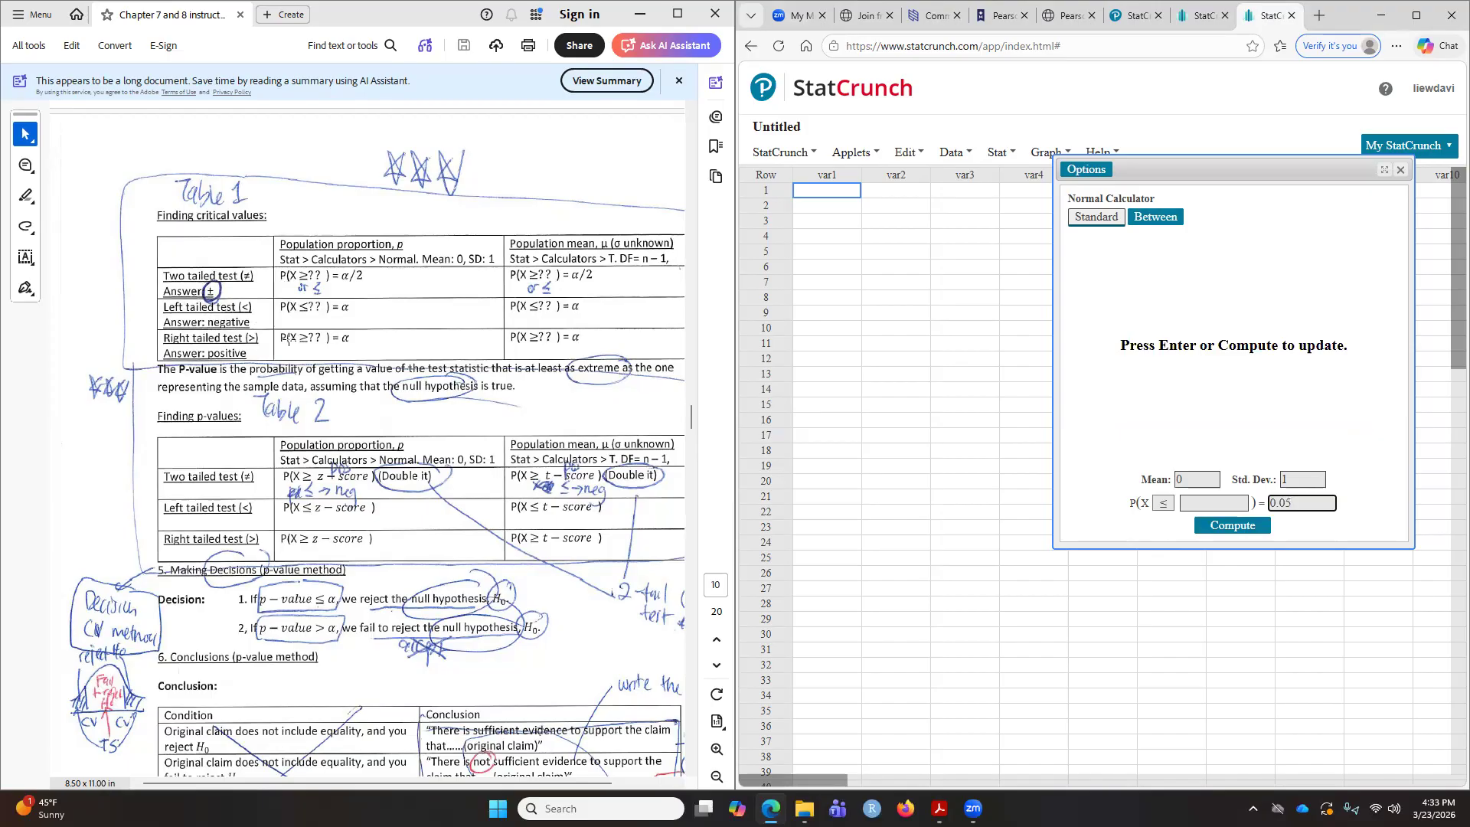
pyautogui.click(1253, 529)
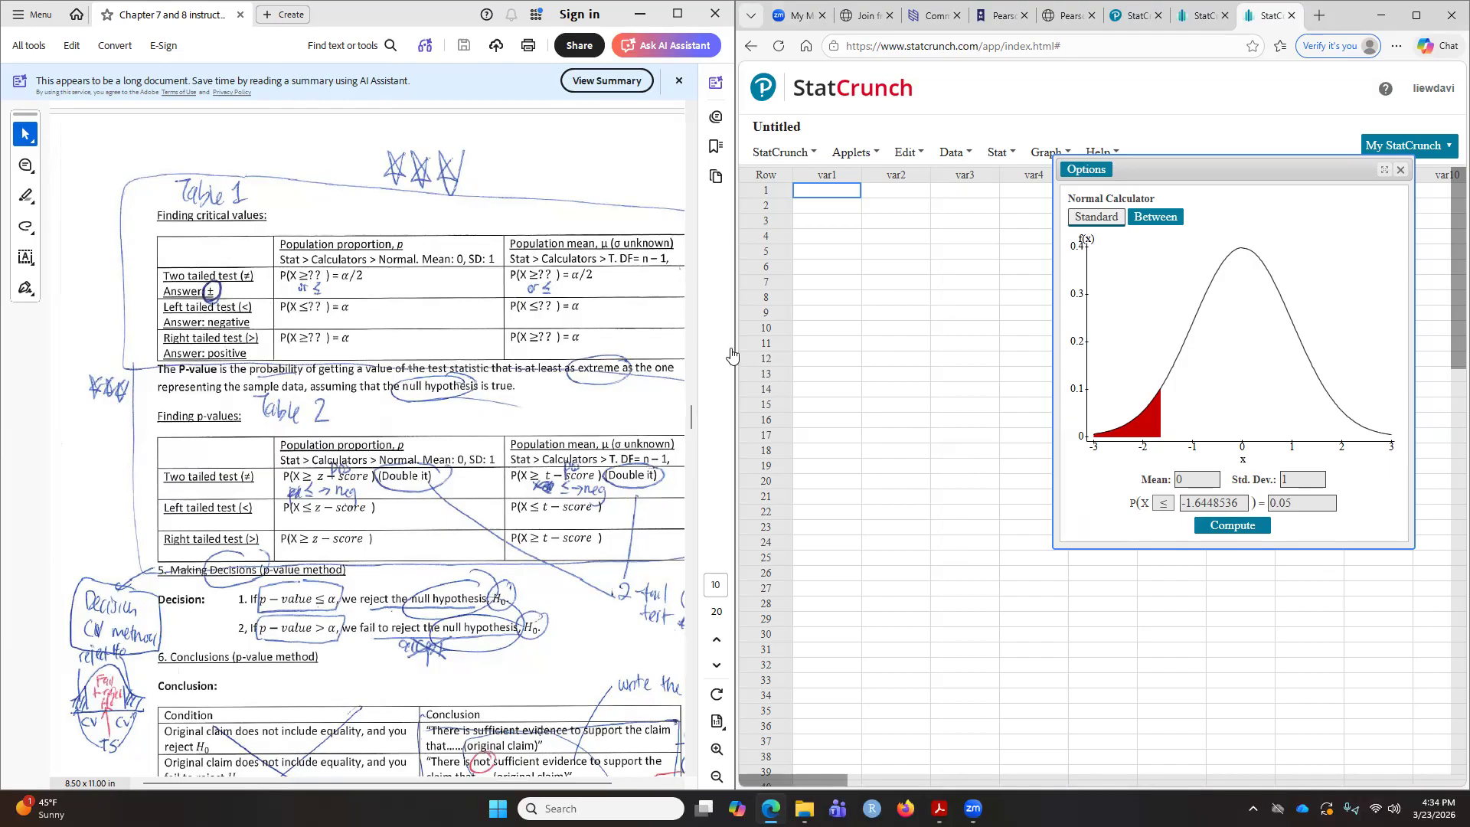
# Step: Compute the right-tailed z critical value using P(X ≥ ?) = 0.05
pyautogui.click(1163, 503)
pyautogui.click(1163, 545)
pyautogui.moveTo(1302, 503); pyautogui.dragTo(1265, 499)
pyautogui.write('0.05')
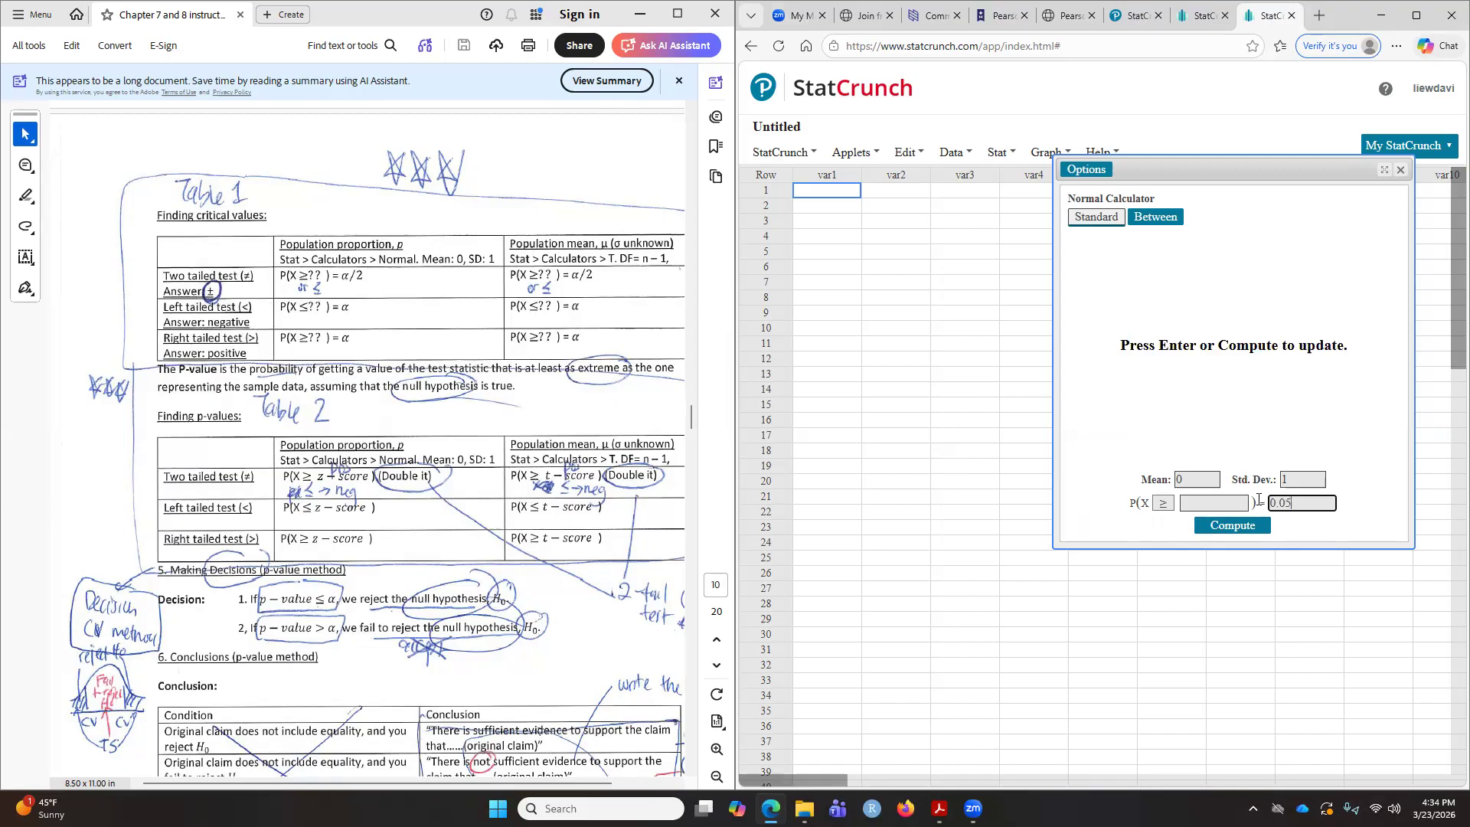
pyautogui.click(1251, 526)
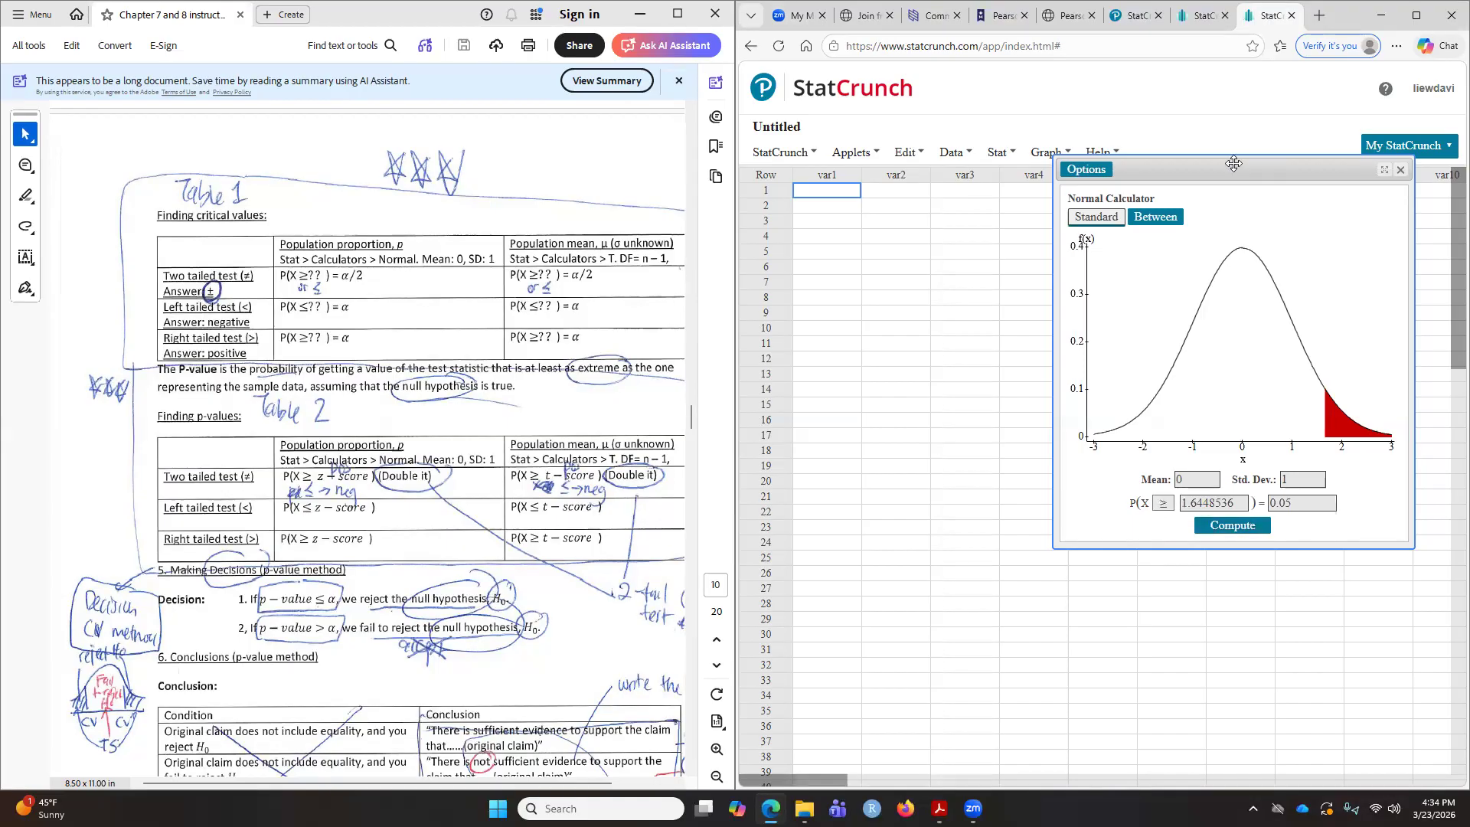
# Step: Open the T distribution calculator and arrange it beside the Normal calculator
pyautogui.moveTo(1228, 166); pyautogui.dragTo(1156, 267)
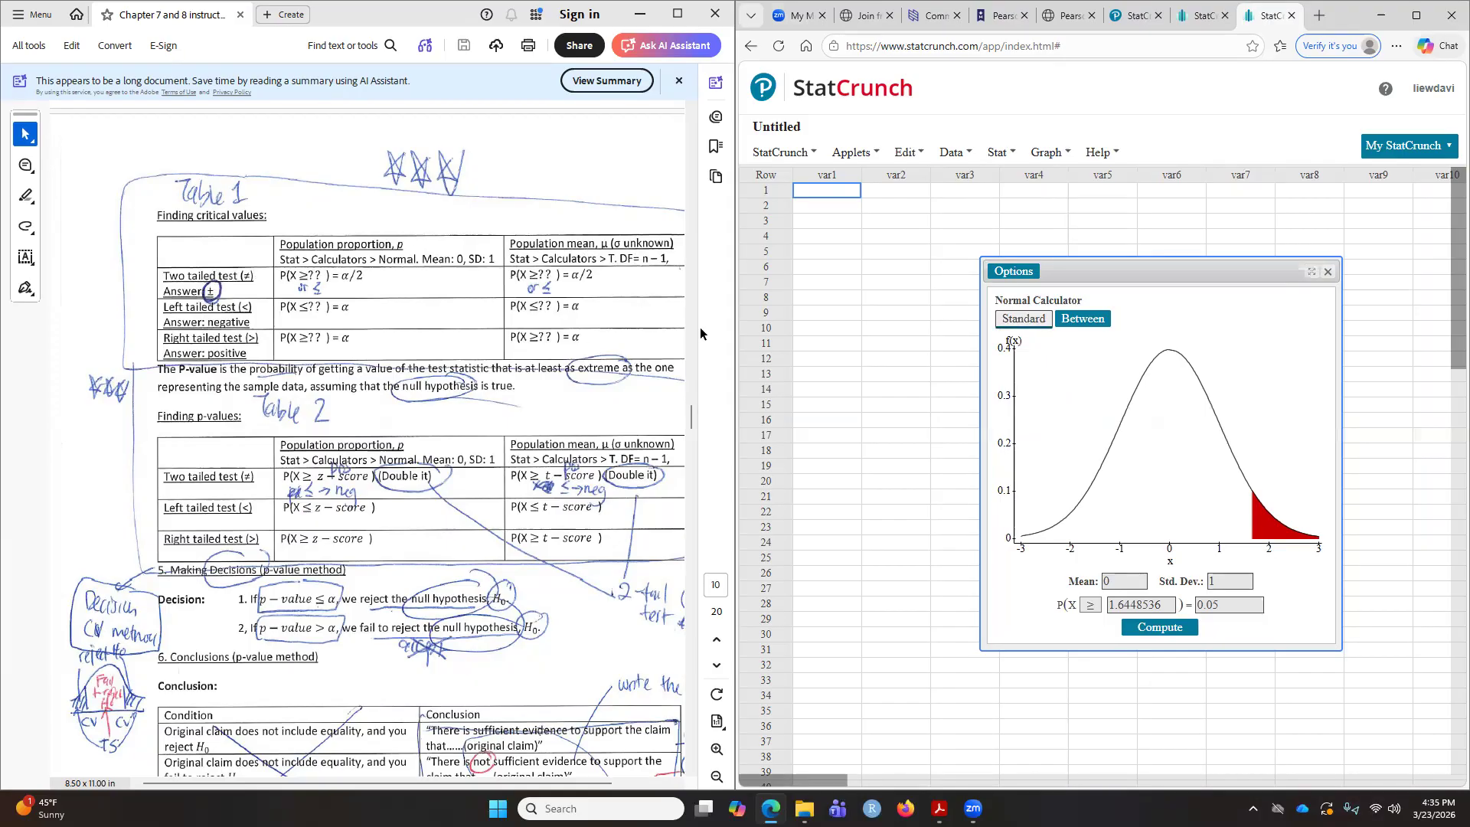
pyautogui.click(997, 153)
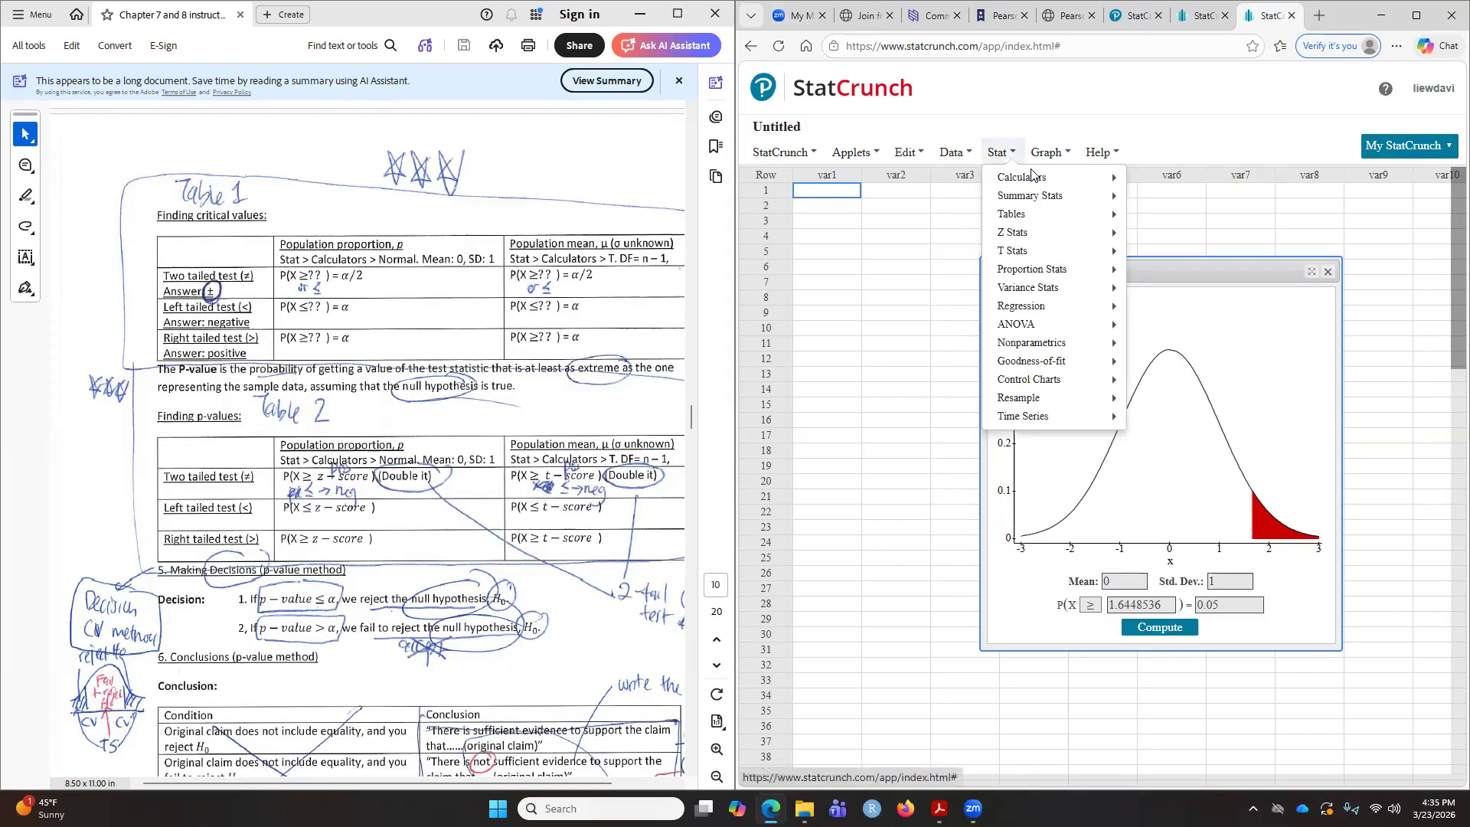
pyautogui.moveTo(1057, 179)
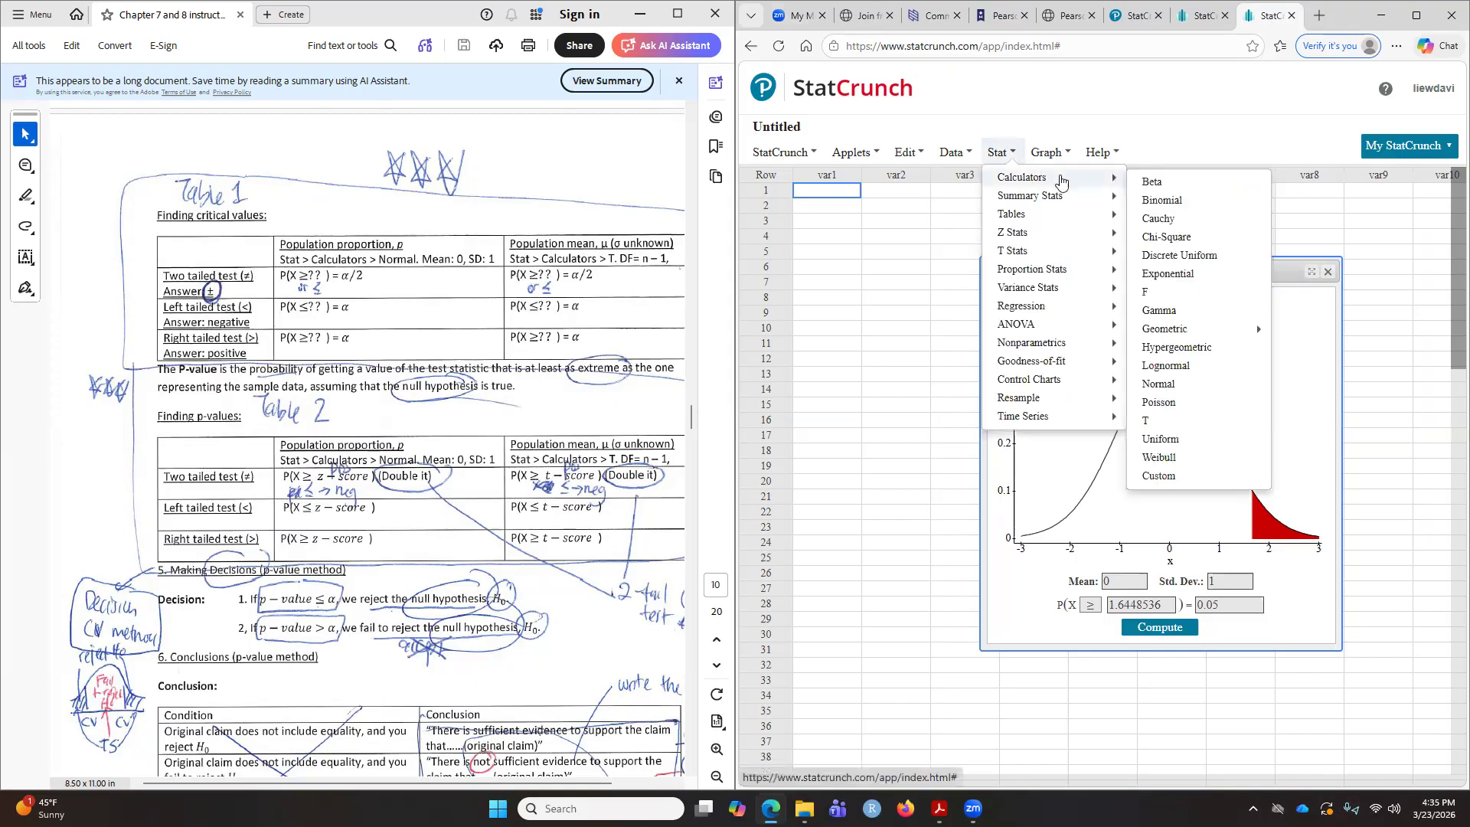
pyautogui.click(1162, 421)
pyautogui.doubleClick(1226, 493)
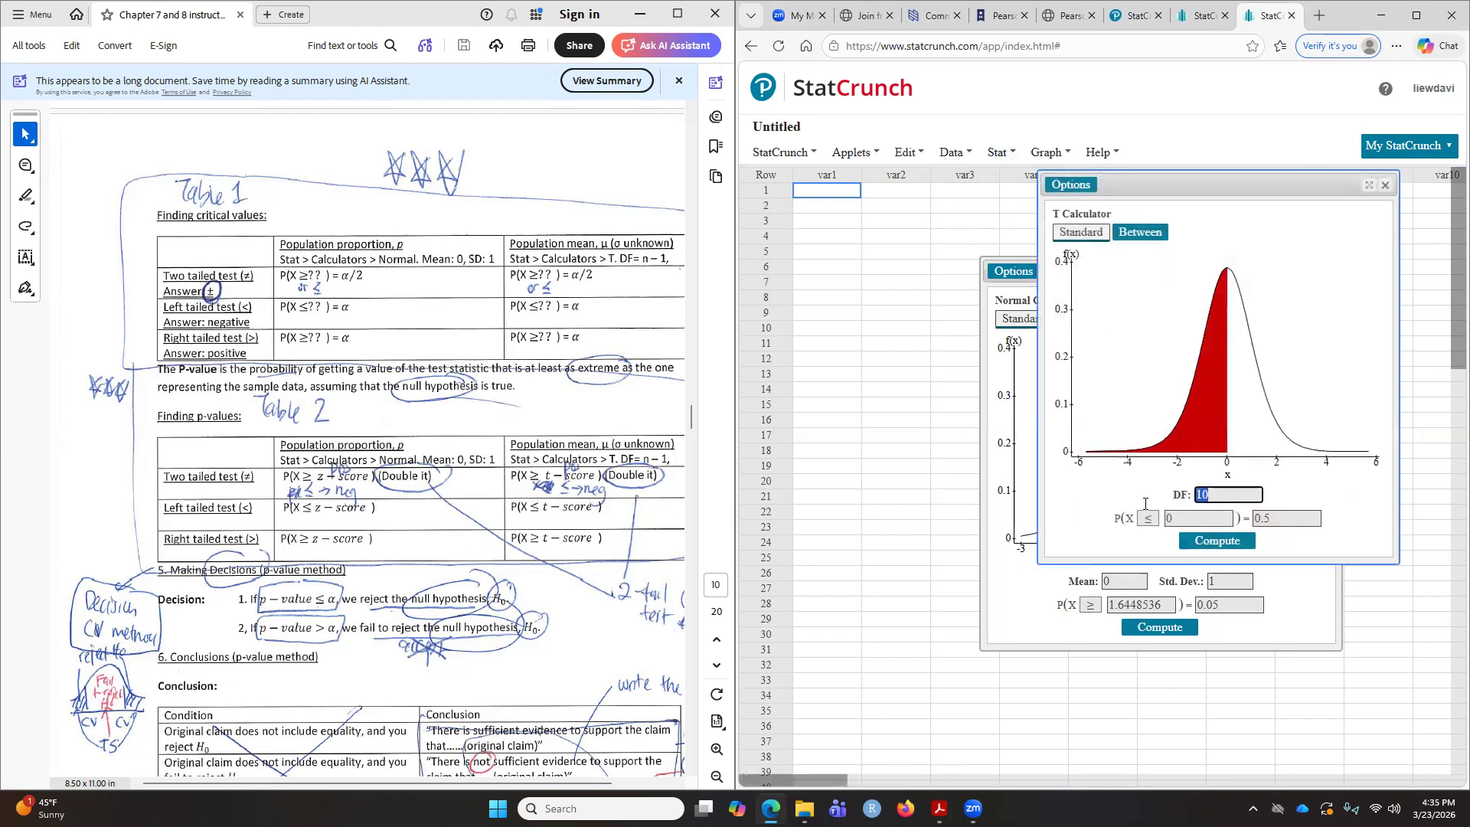
pyautogui.moveTo(1127, 184); pyautogui.dragTo(1193, 239)
pyautogui.moveTo(1079, 260); pyautogui.dragTo(868, 166)
pyautogui.moveTo(1300, 240); pyautogui.dragTo(1290, 175)
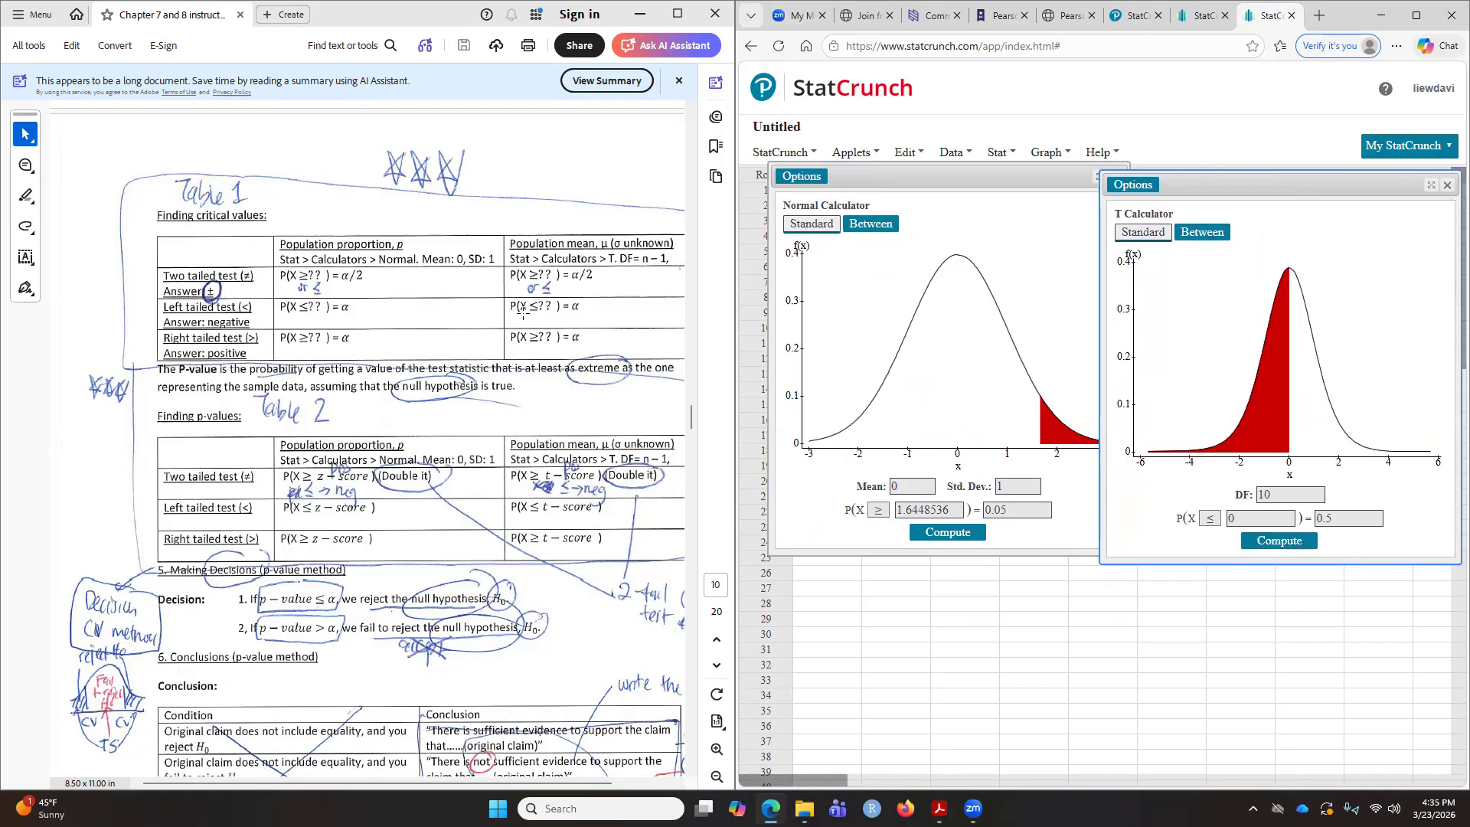
# Step: Compute the lower two-tailed t critical value using P(X ≤ ?) = 0.05/2, and move the T calculator below the Normal calculator's heading
pyautogui.click(1342, 519)
pyautogui.write('0.05/2')
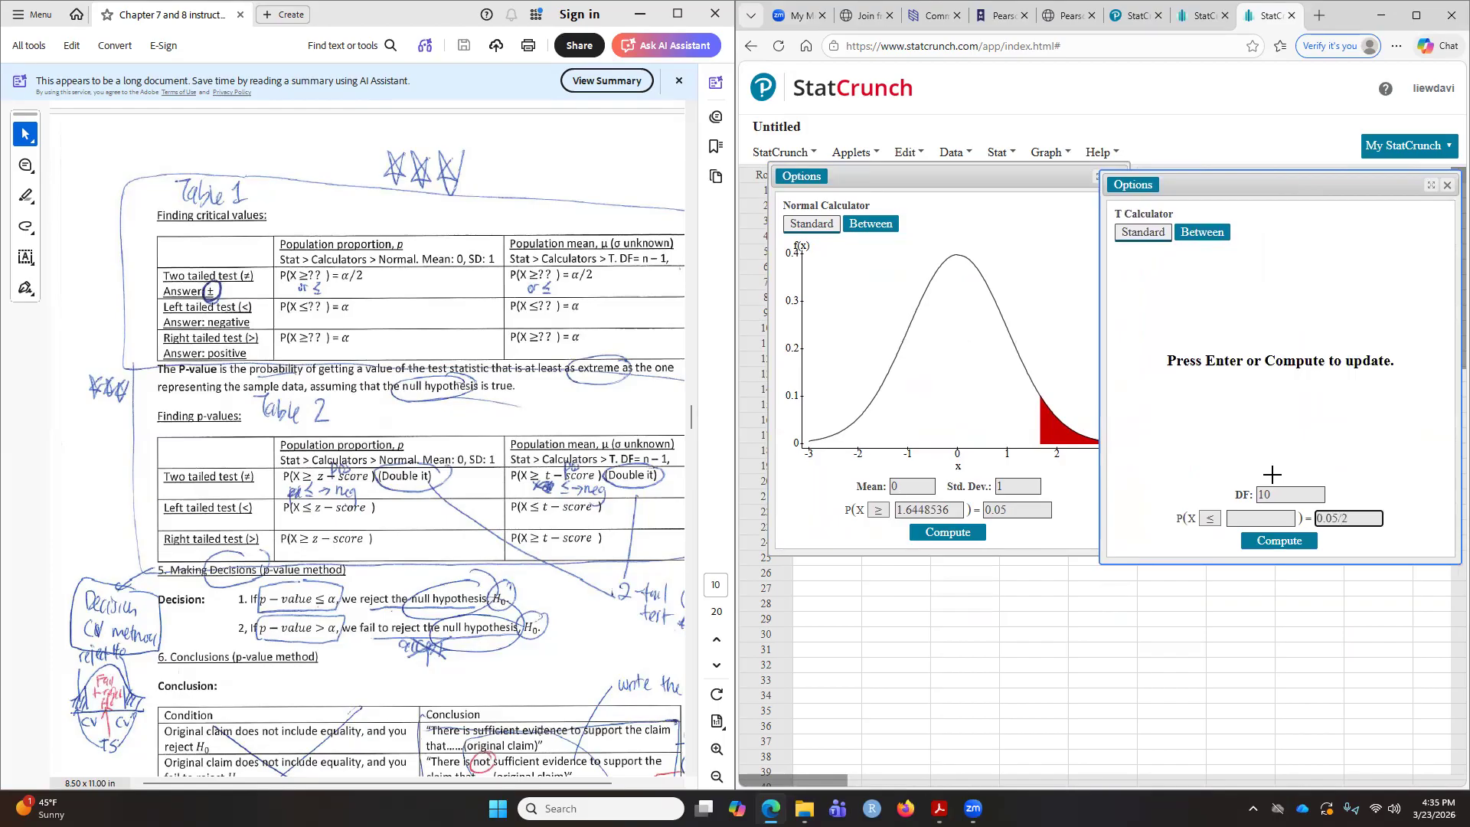
pyautogui.click(1278, 541)
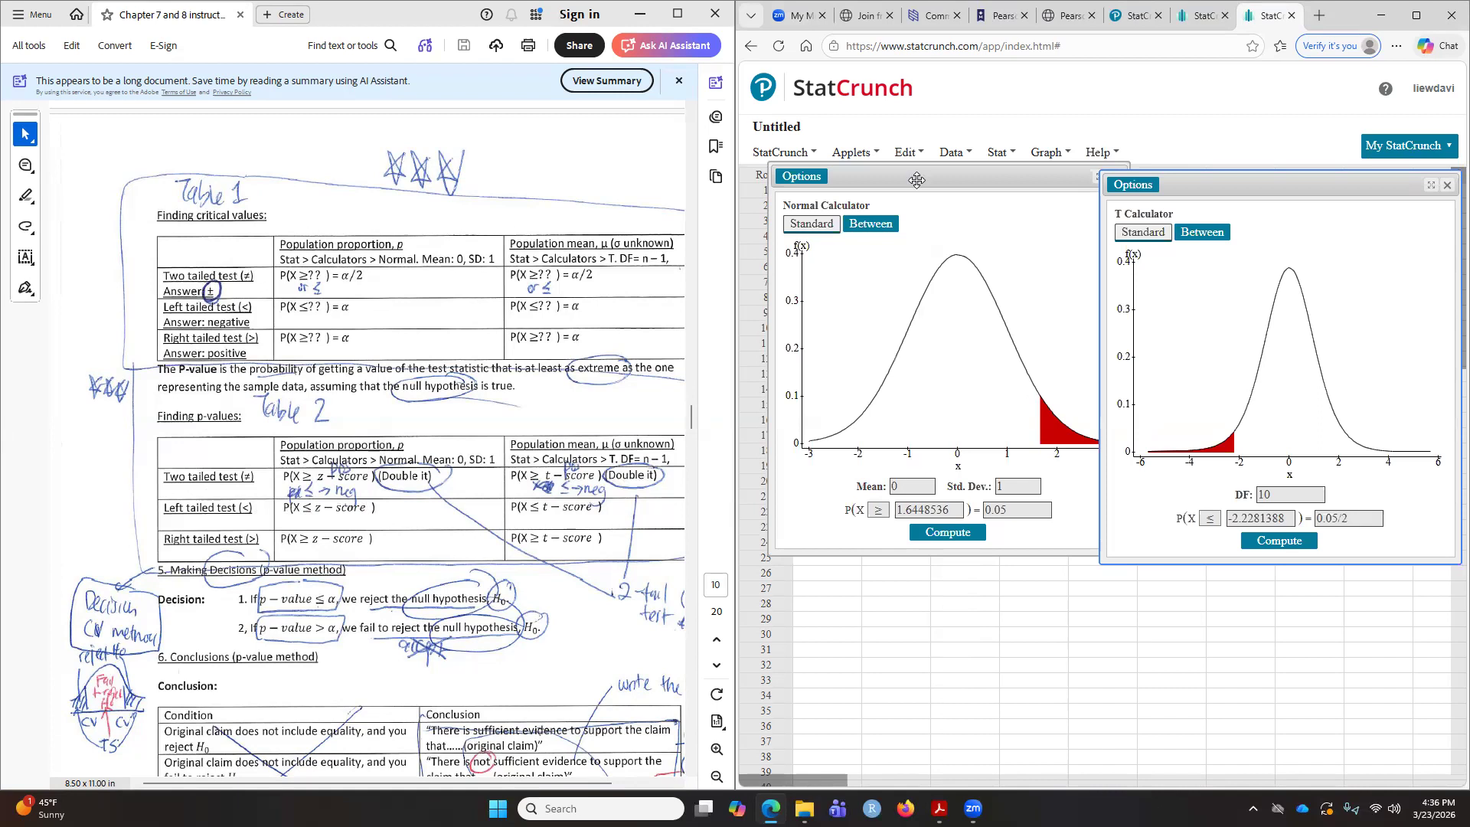
pyautogui.moveTo(1187, 188); pyautogui.dragTo(1091, 410)
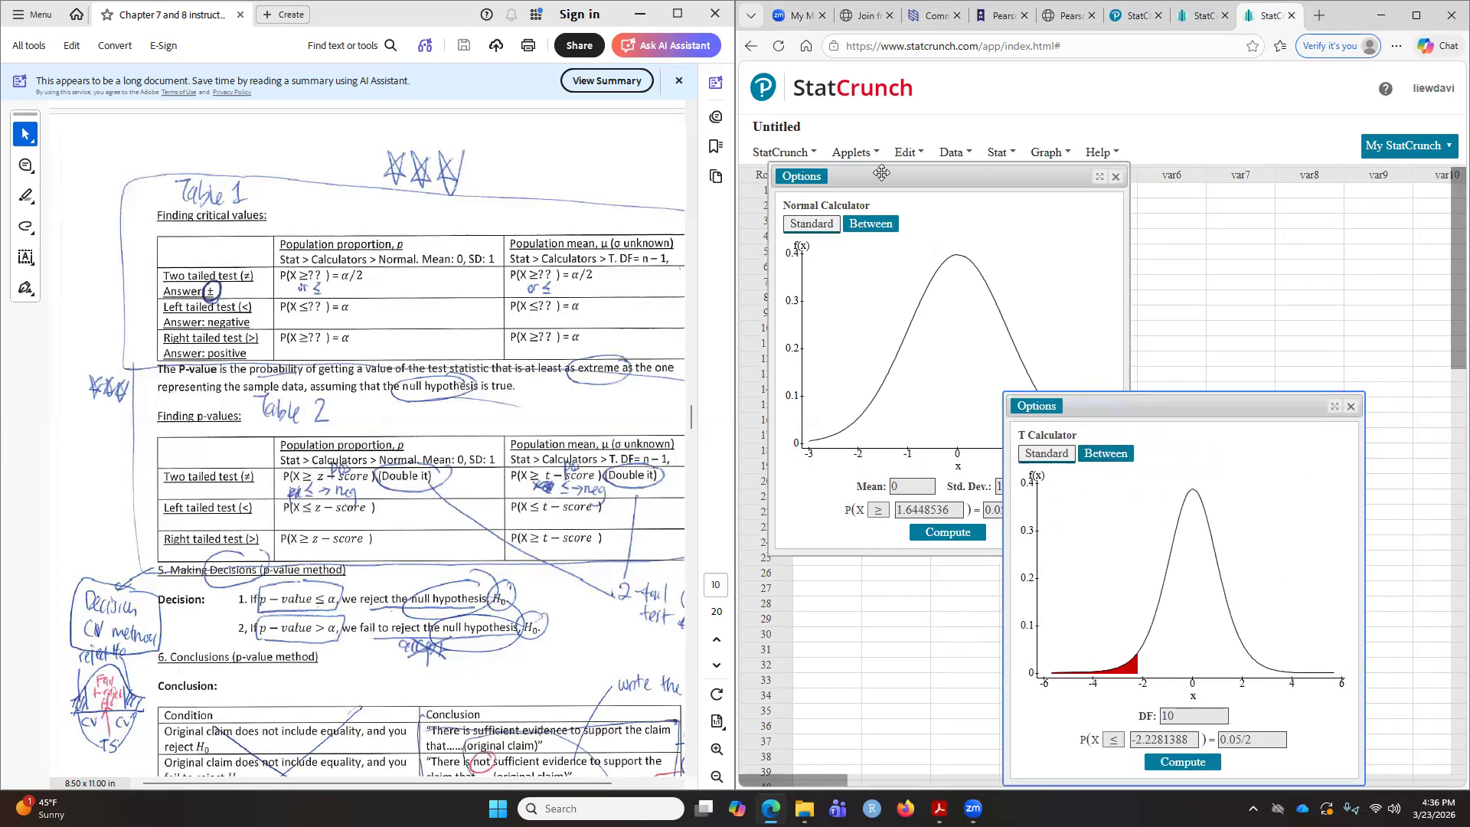
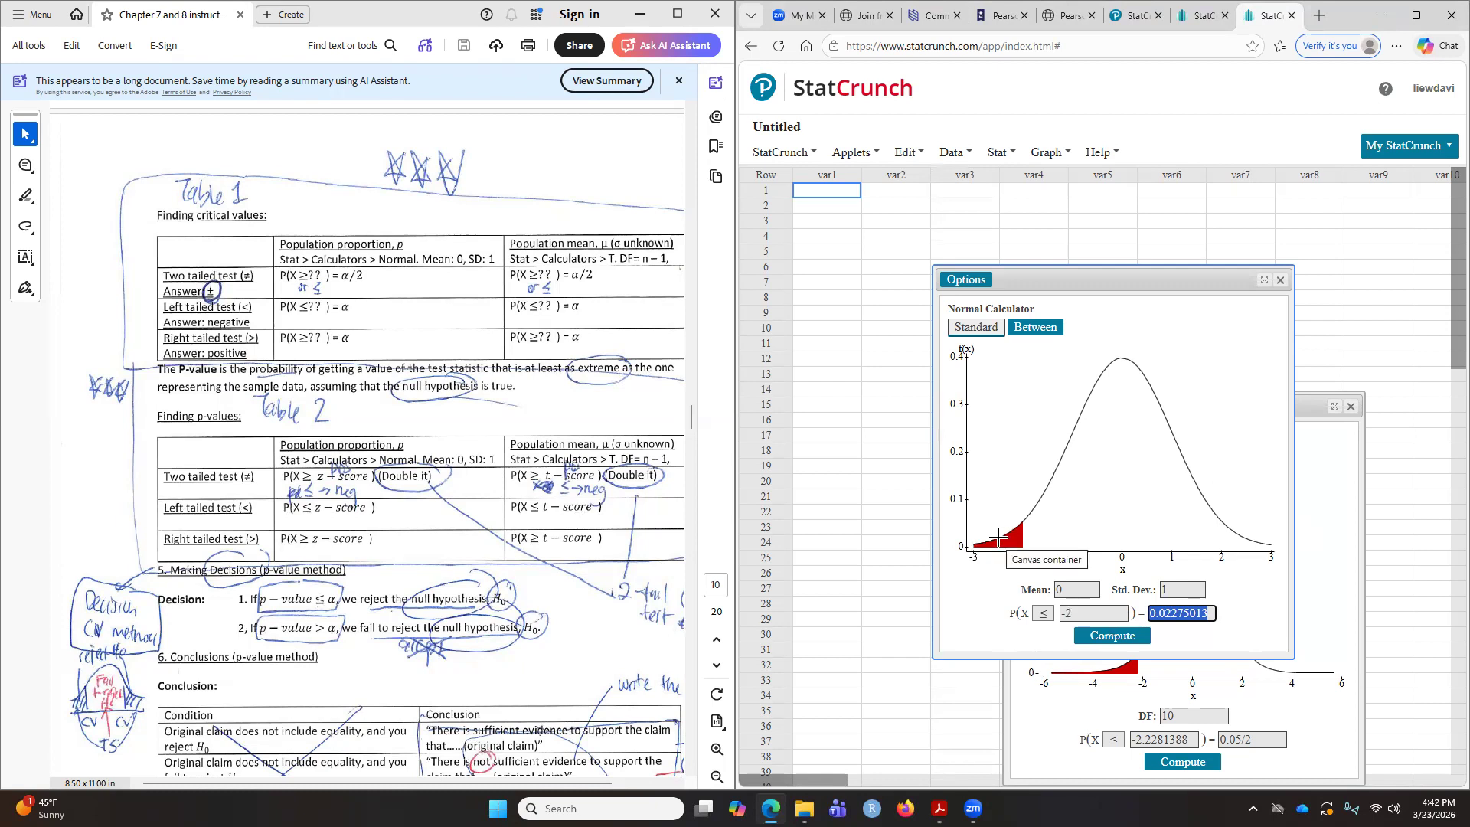
# Step: Compute the right-tailed p-value for a z-score of 2.3 using P(X ≥ 2.3) in the Normal calculator
pyautogui.click(1042, 613)
pyautogui.click(1042, 649)
pyautogui.press('Tab')
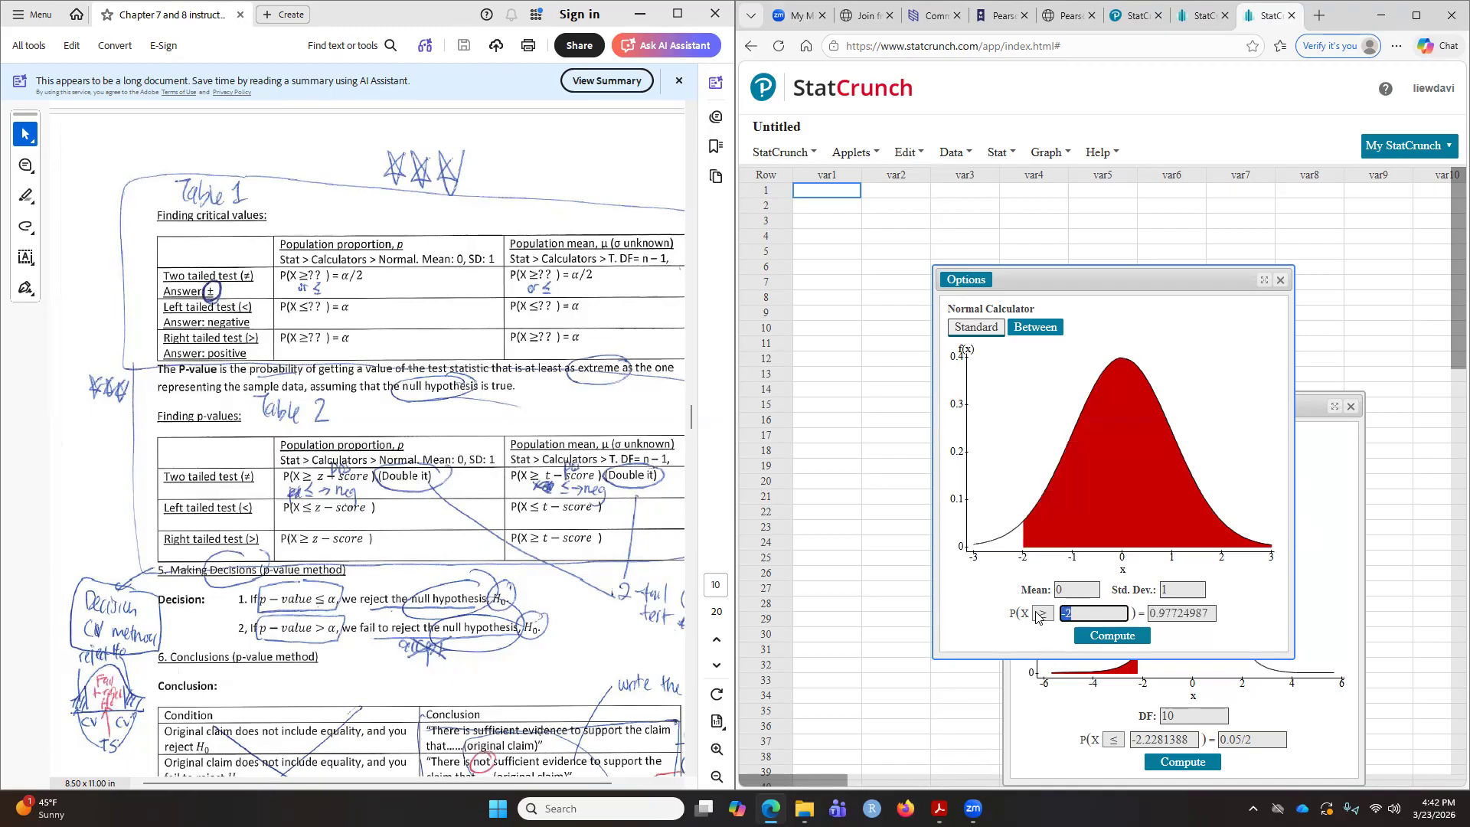
pyautogui.write('2')
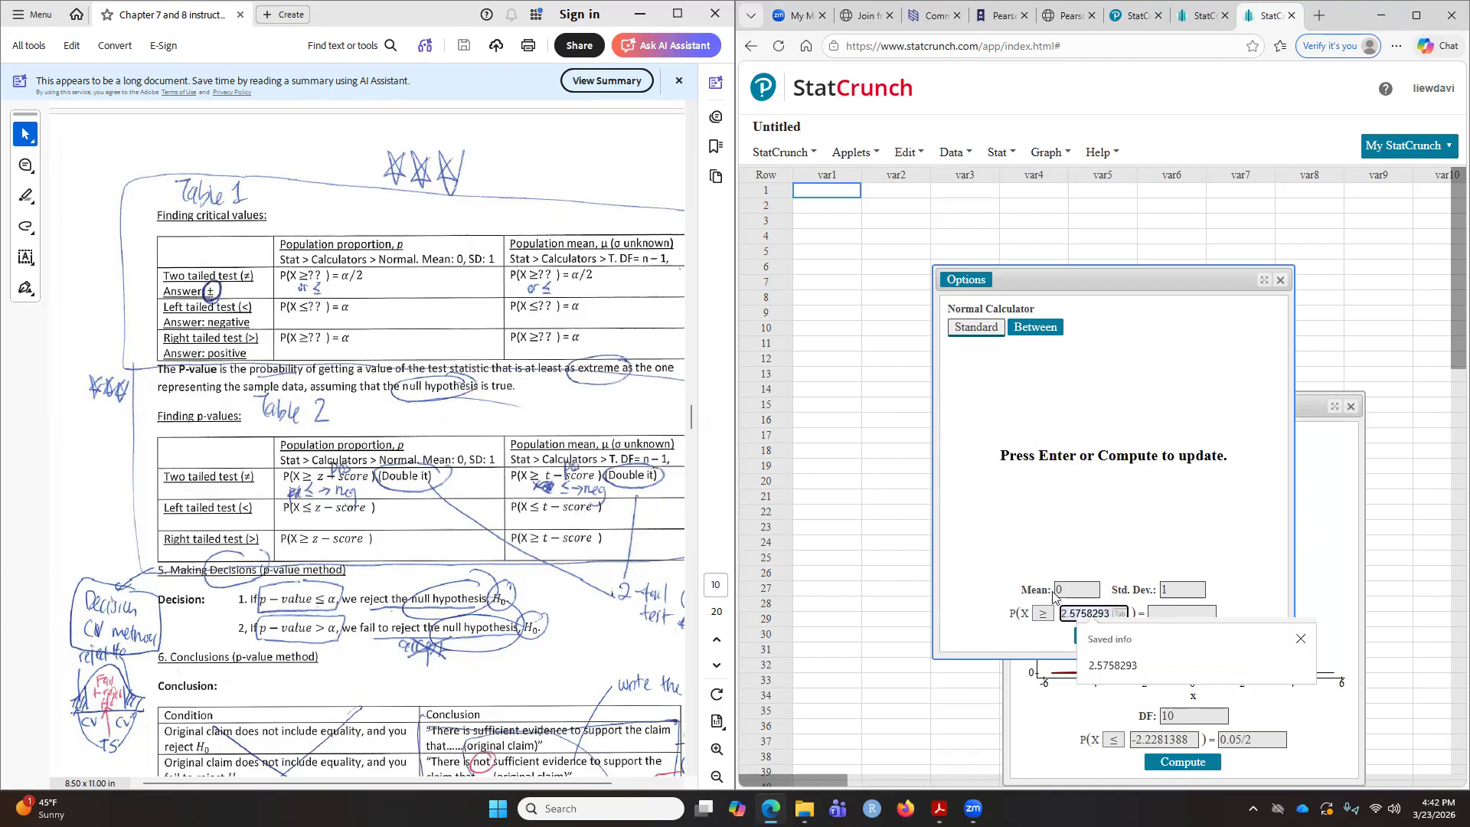
pyautogui.write('.3')
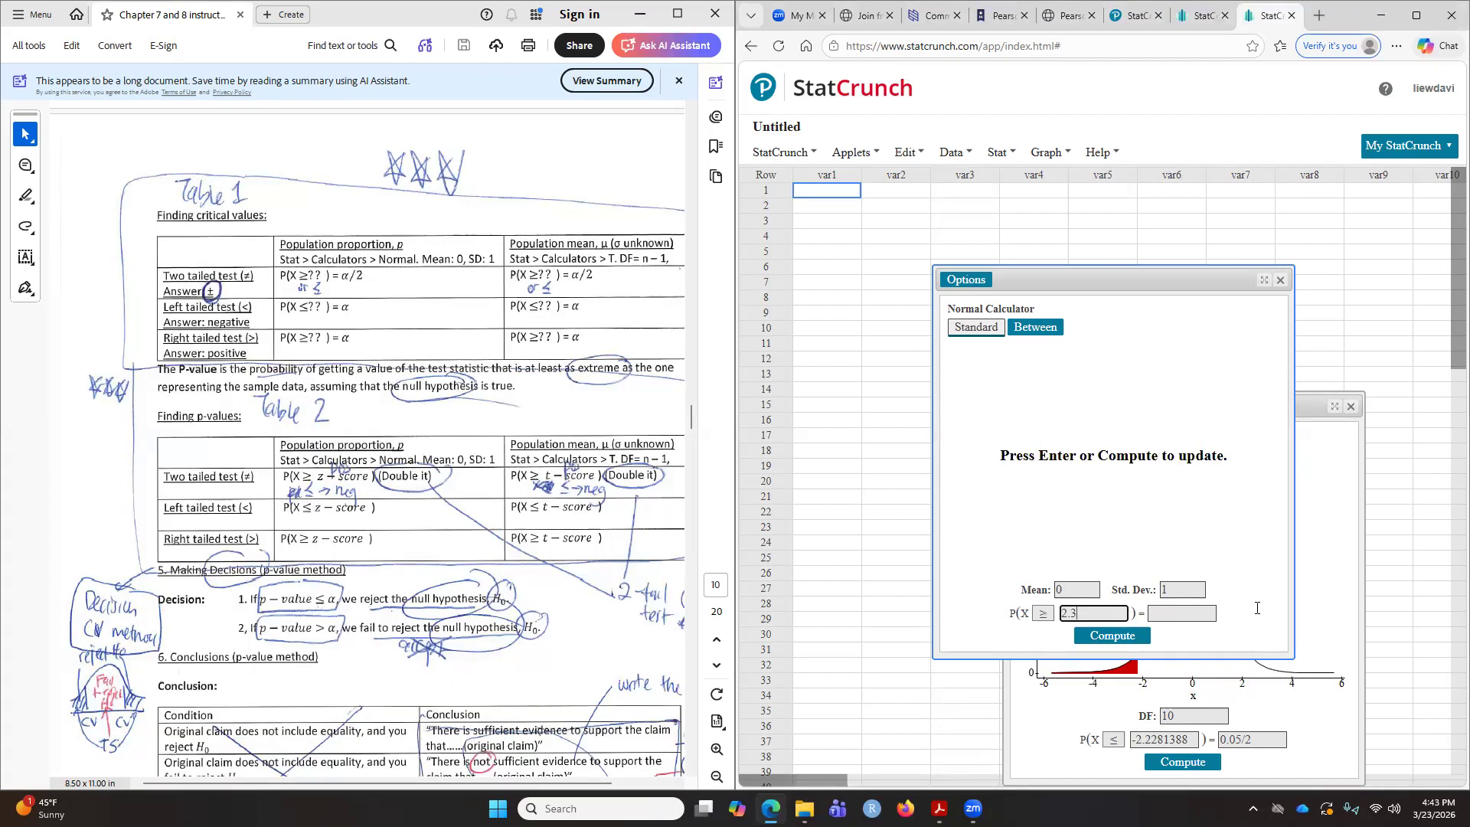
pyautogui.click(1117, 637)
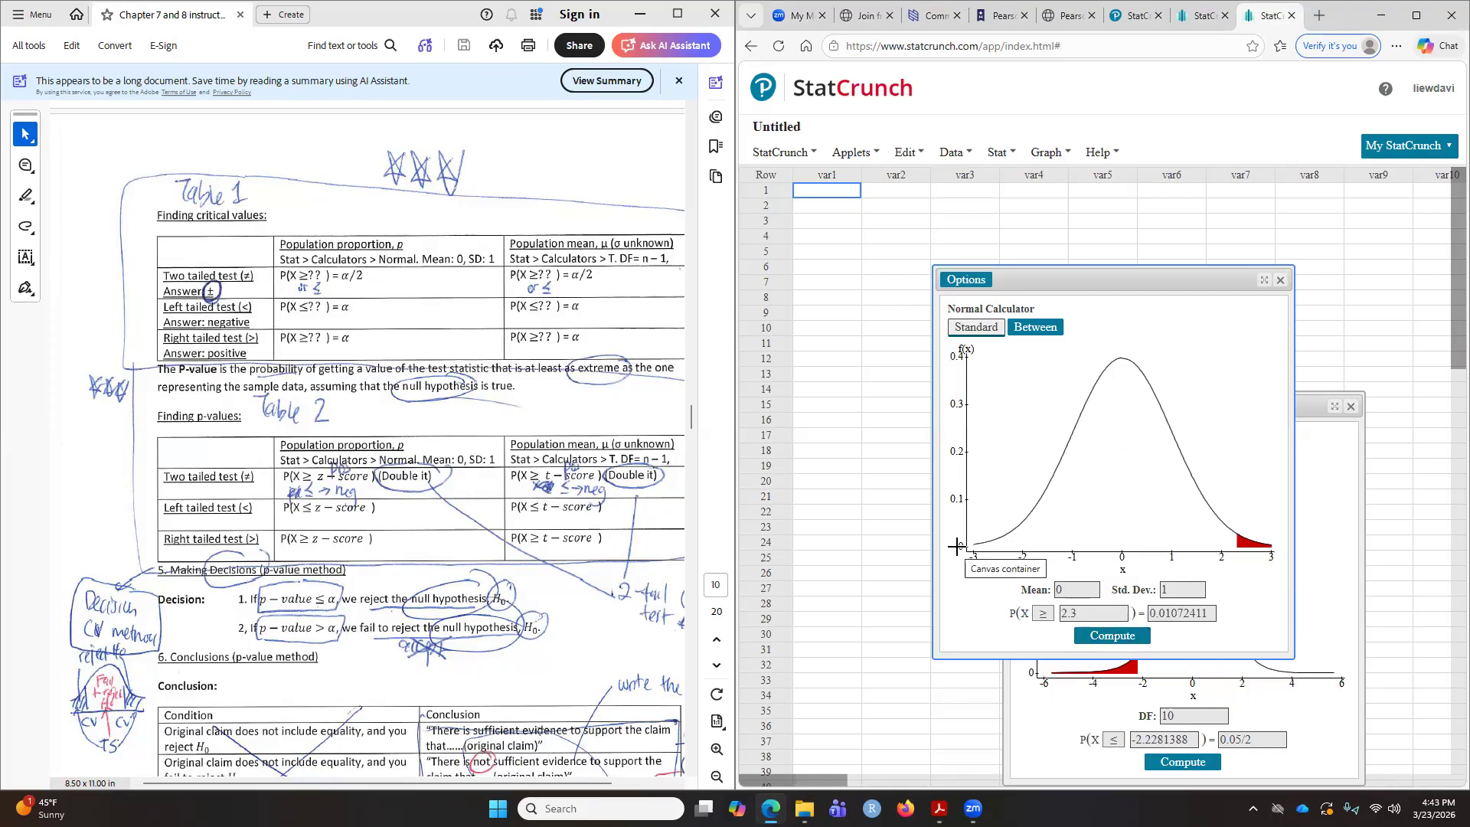
# Step: Highlight the computed probability in the Normal calculator and bring the T calculator forward, overlapping it
pyautogui.moveTo(1214, 613); pyautogui.dragTo(1139, 613)
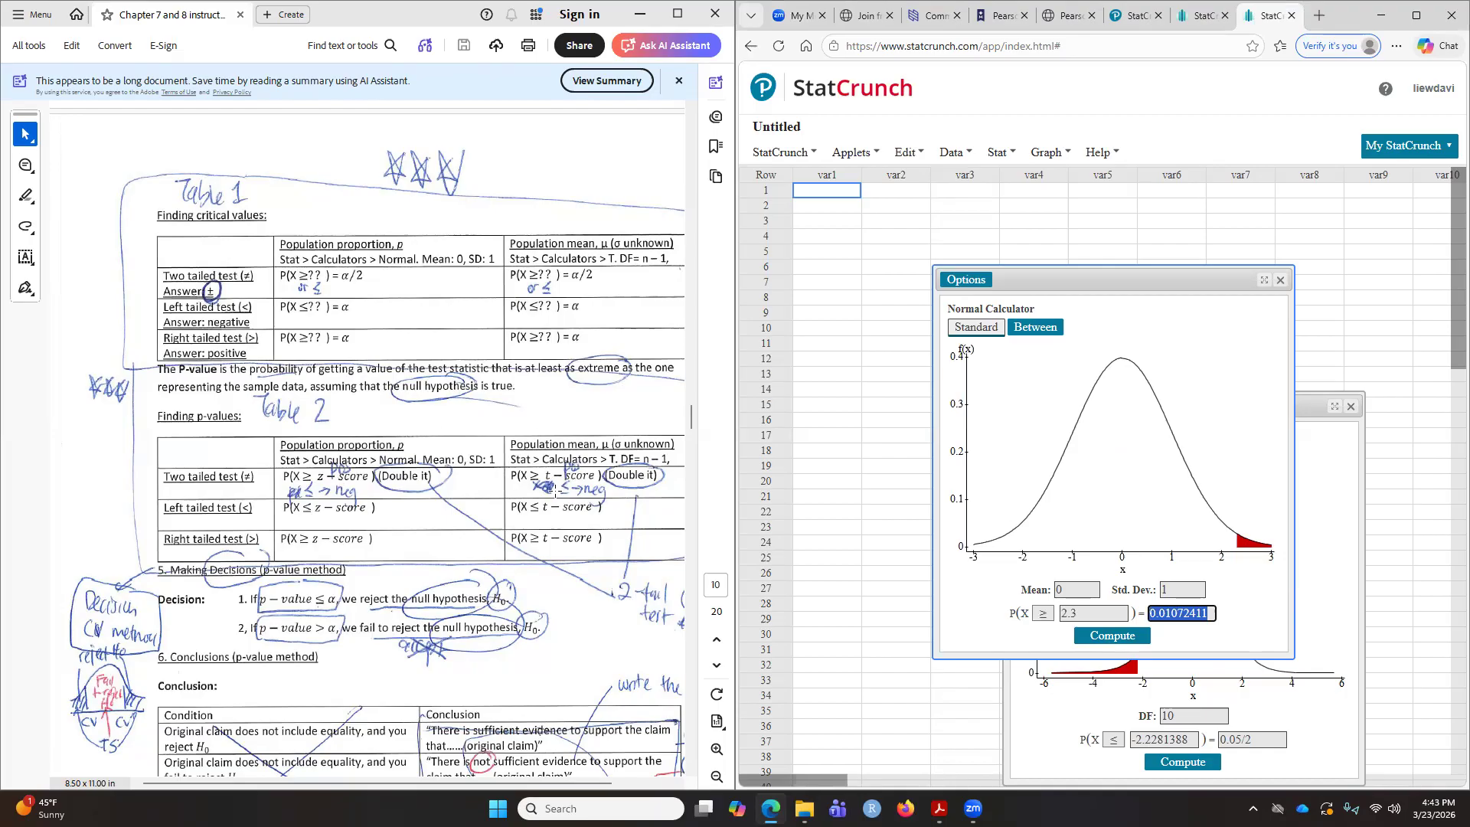
pyautogui.click(1339, 485)
pyautogui.moveTo(1253, 407); pyautogui.dragTo(1235, 330)
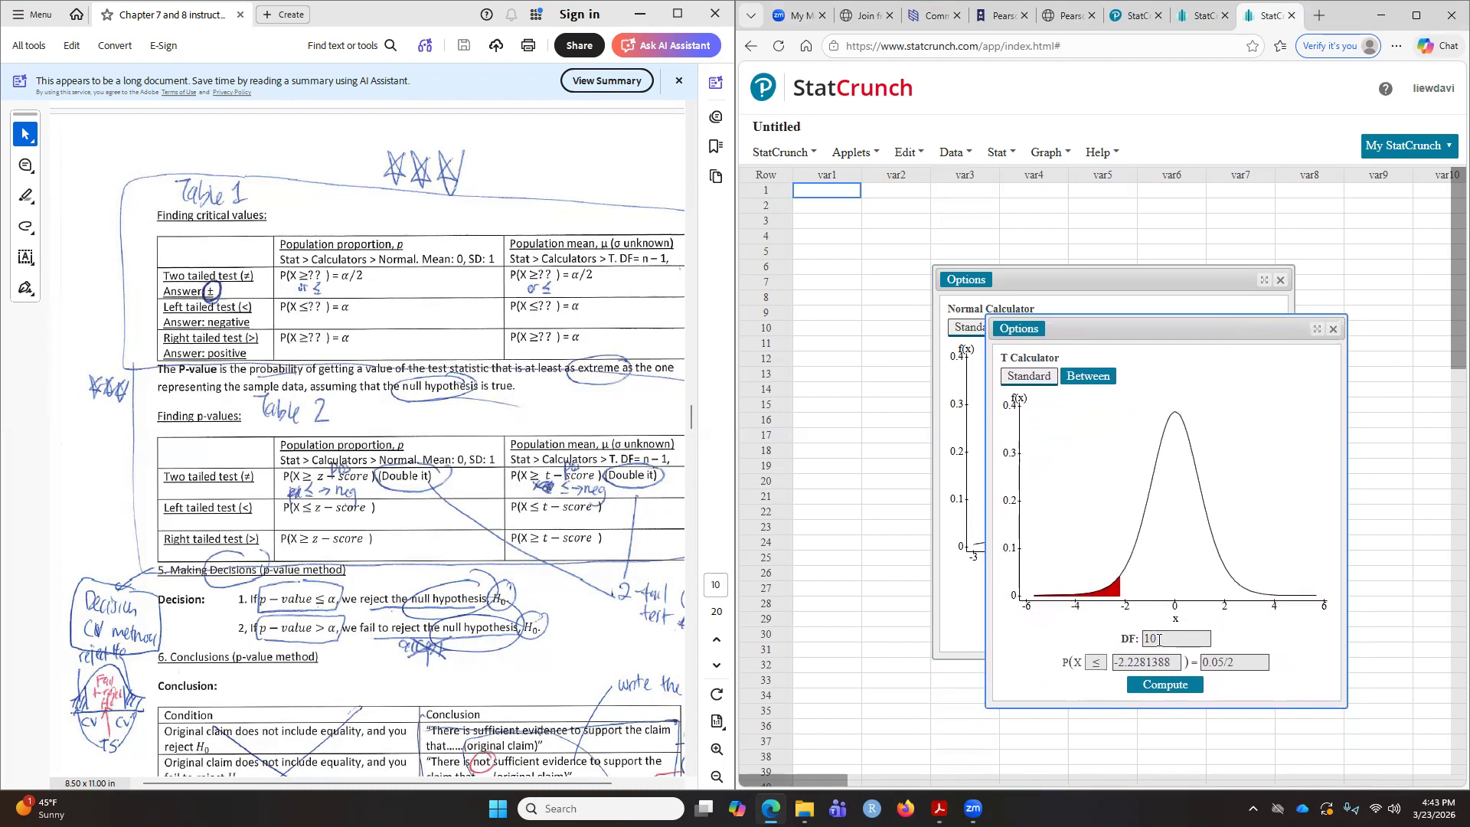
# Step: Compute the right-tail probability P(X ≥ 3.2) in the T calculator and highlight the resulting probability
pyautogui.click(1159, 640)
pyautogui.click(1154, 663)
pyautogui.press('BackSpace')
pyautogui.click(1095, 663)
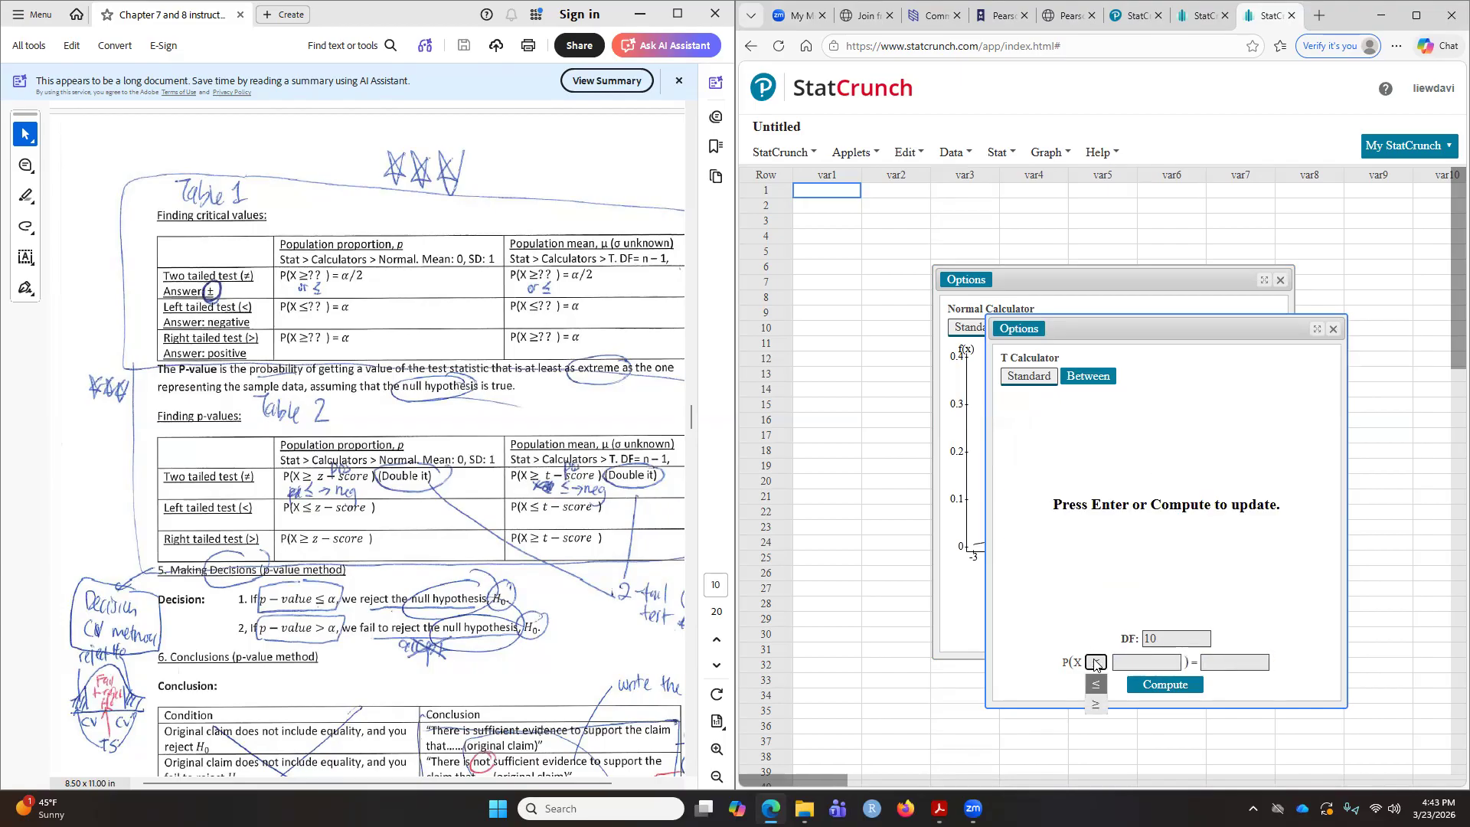
pyautogui.click(1096, 705)
pyautogui.click(1124, 664)
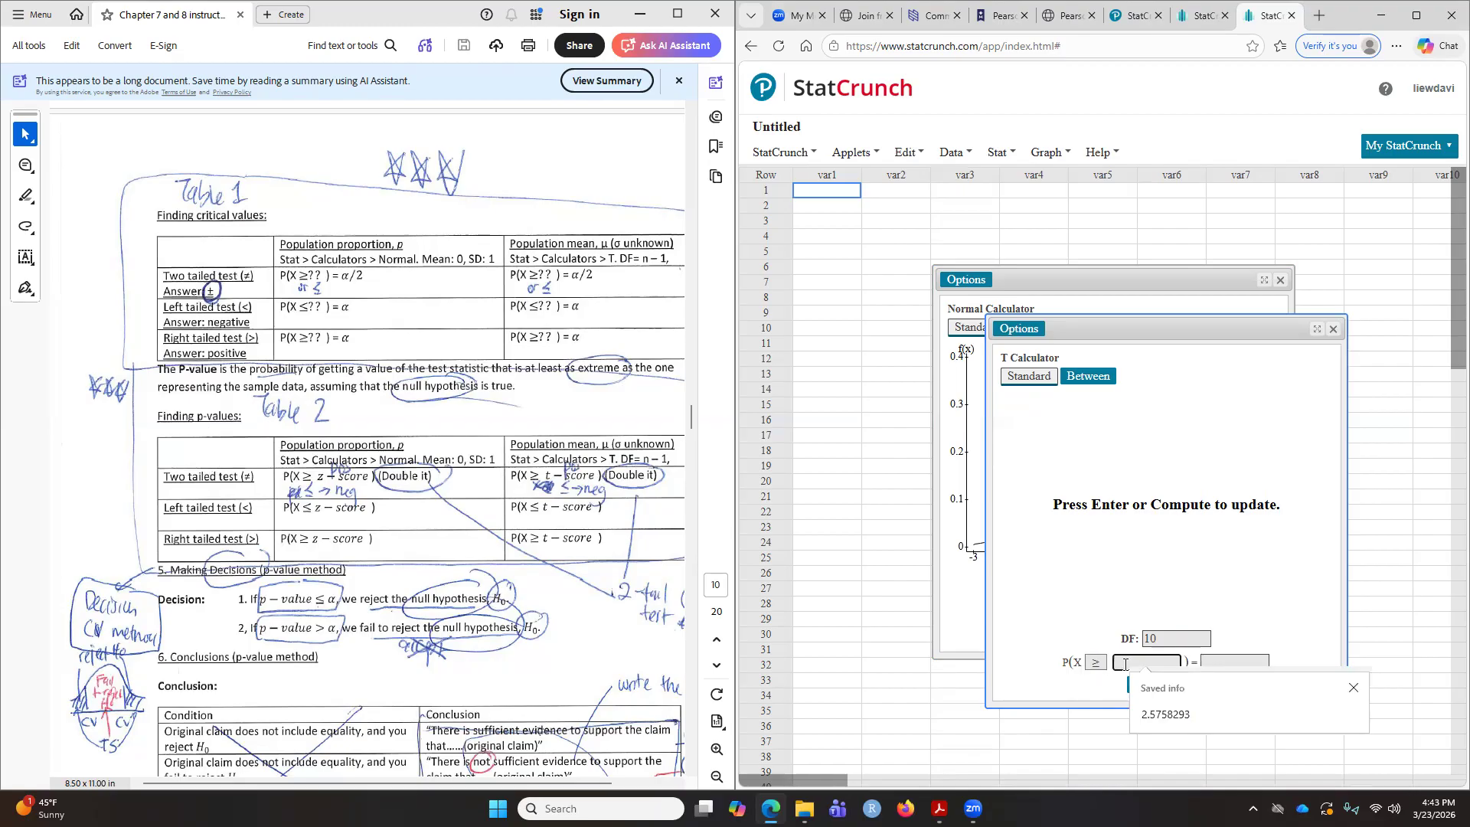
pyautogui.write('3.2')
pyautogui.click(1148, 686)
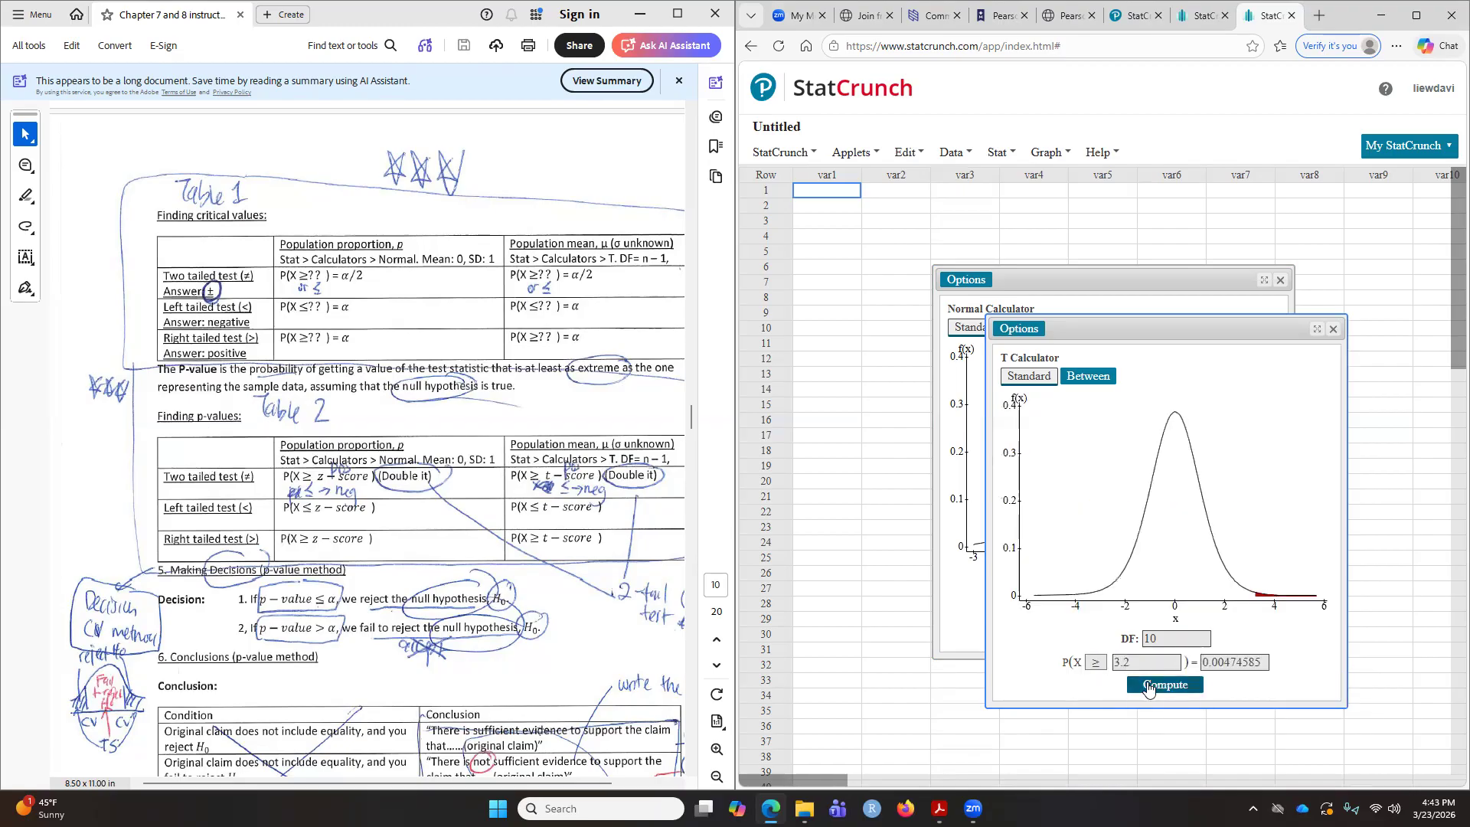
pyautogui.doubleClick(1259, 663)
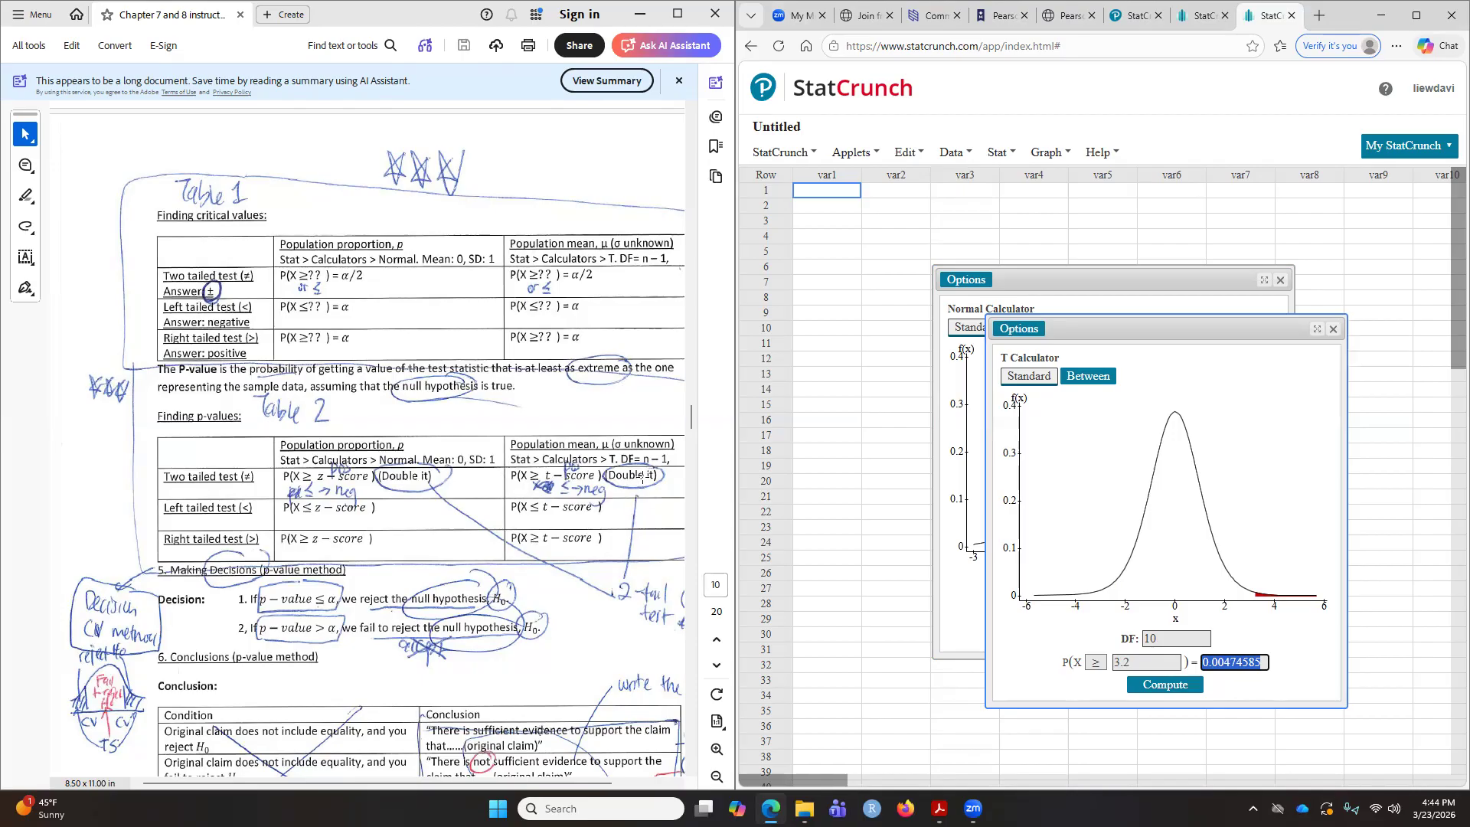
# Step: Compute the left-tail probability P(X ≤ -3.2) in the T calculator and highlight the resulting probability
pyautogui.click(1096, 661)
pyautogui.click(1095, 681)
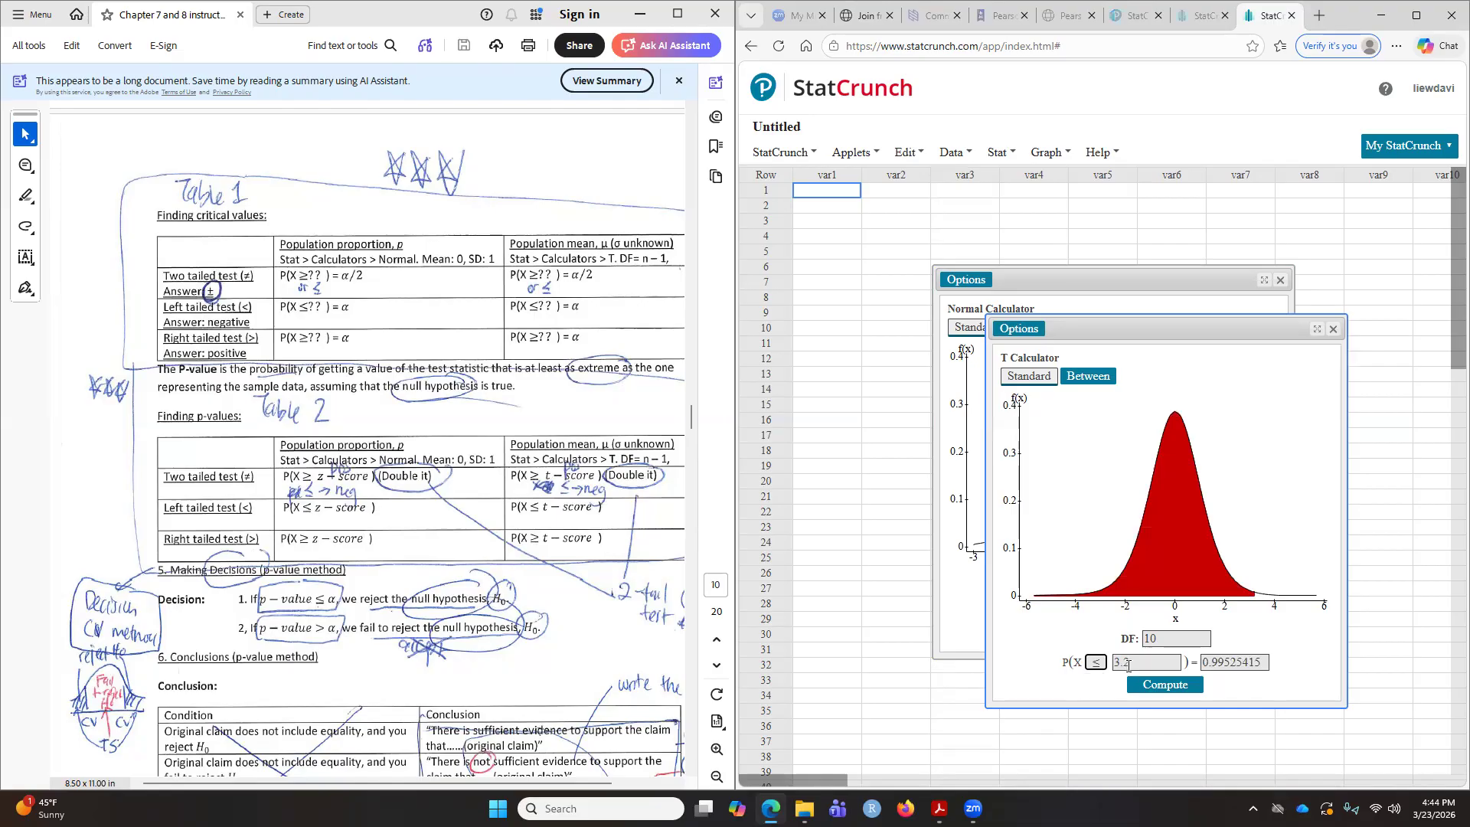
pyautogui.click(1129, 663)
pyautogui.write('-')
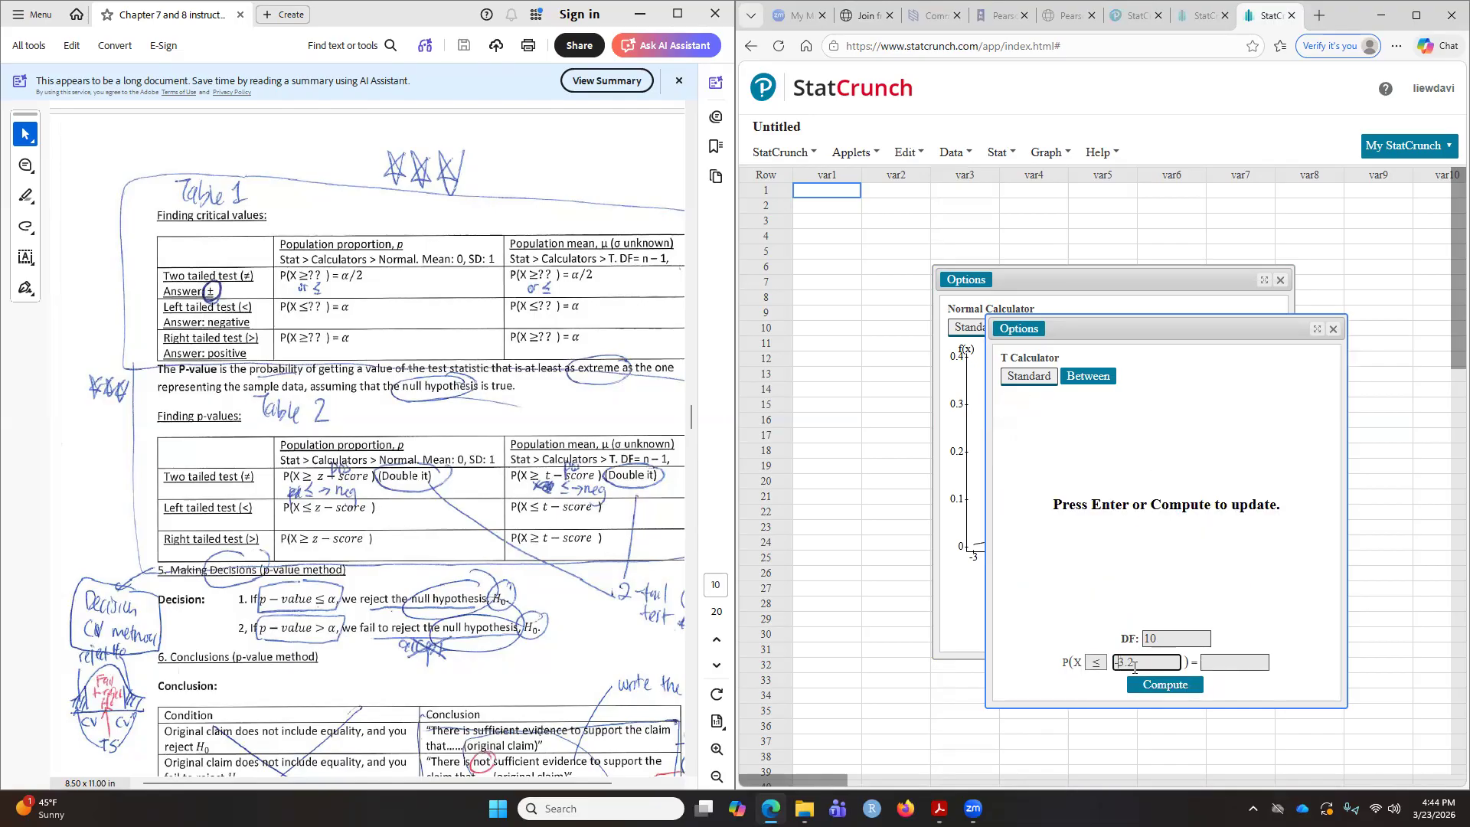
pyautogui.click(1146, 689)
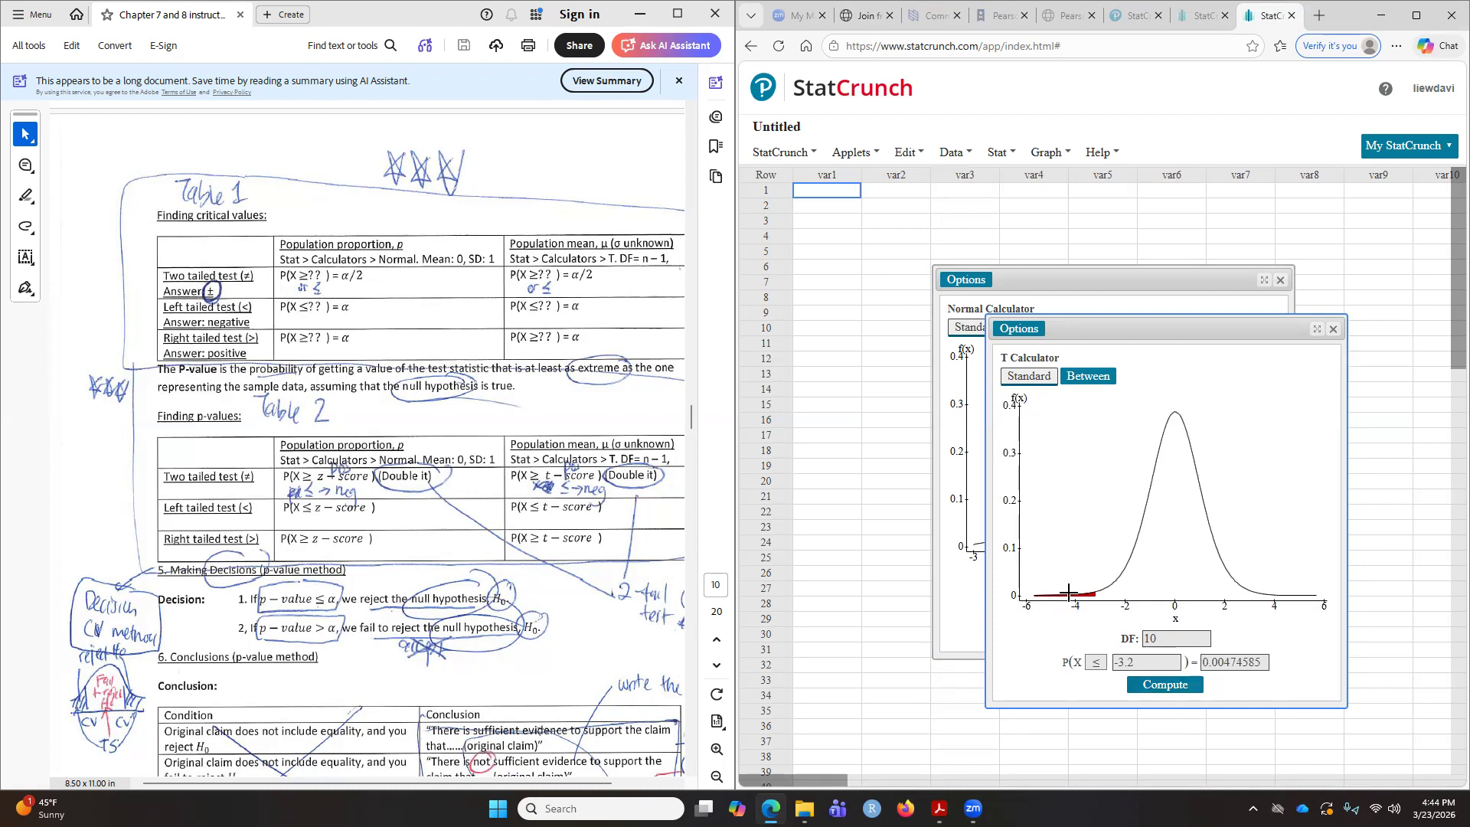
pyautogui.doubleClick(1259, 662)
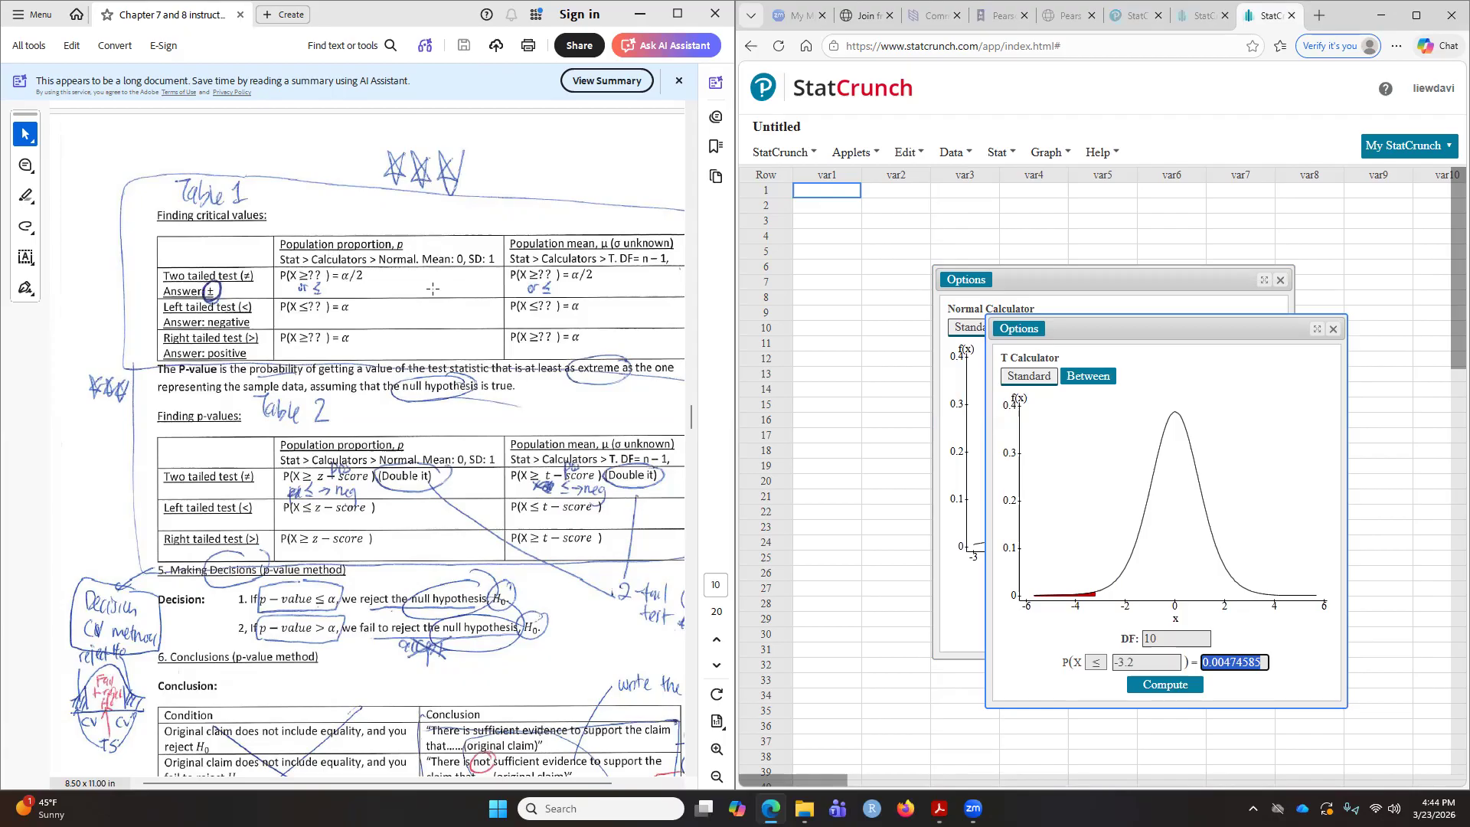
# Step: Show section 8.2 on testing a claim about a proportion in the notes and close both calculators
pyautogui.scroll(-4, 412, 372)
pyautogui.scroll(-12, 412, 371)
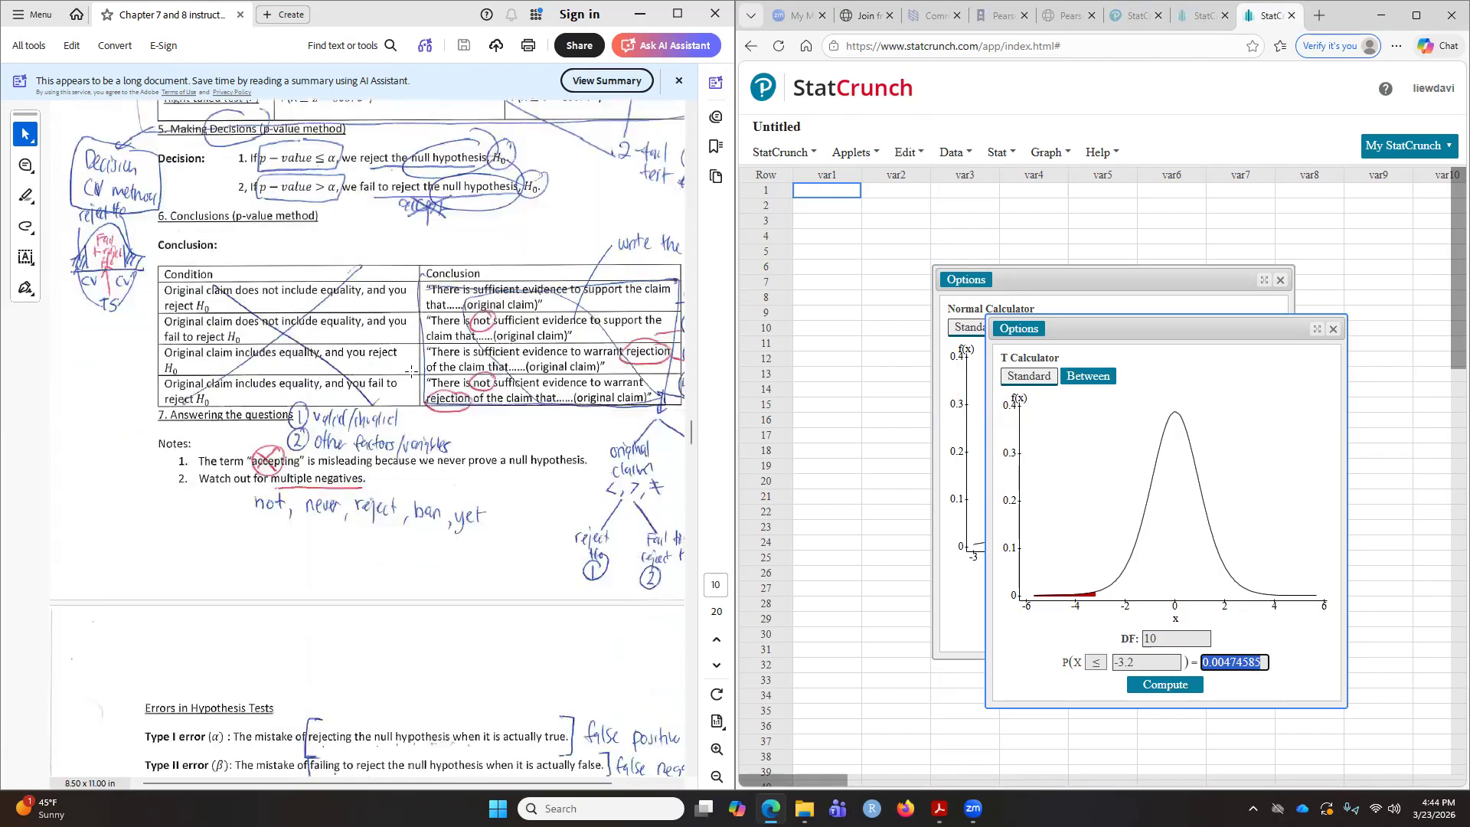
pyautogui.scroll(-15, 411, 371)
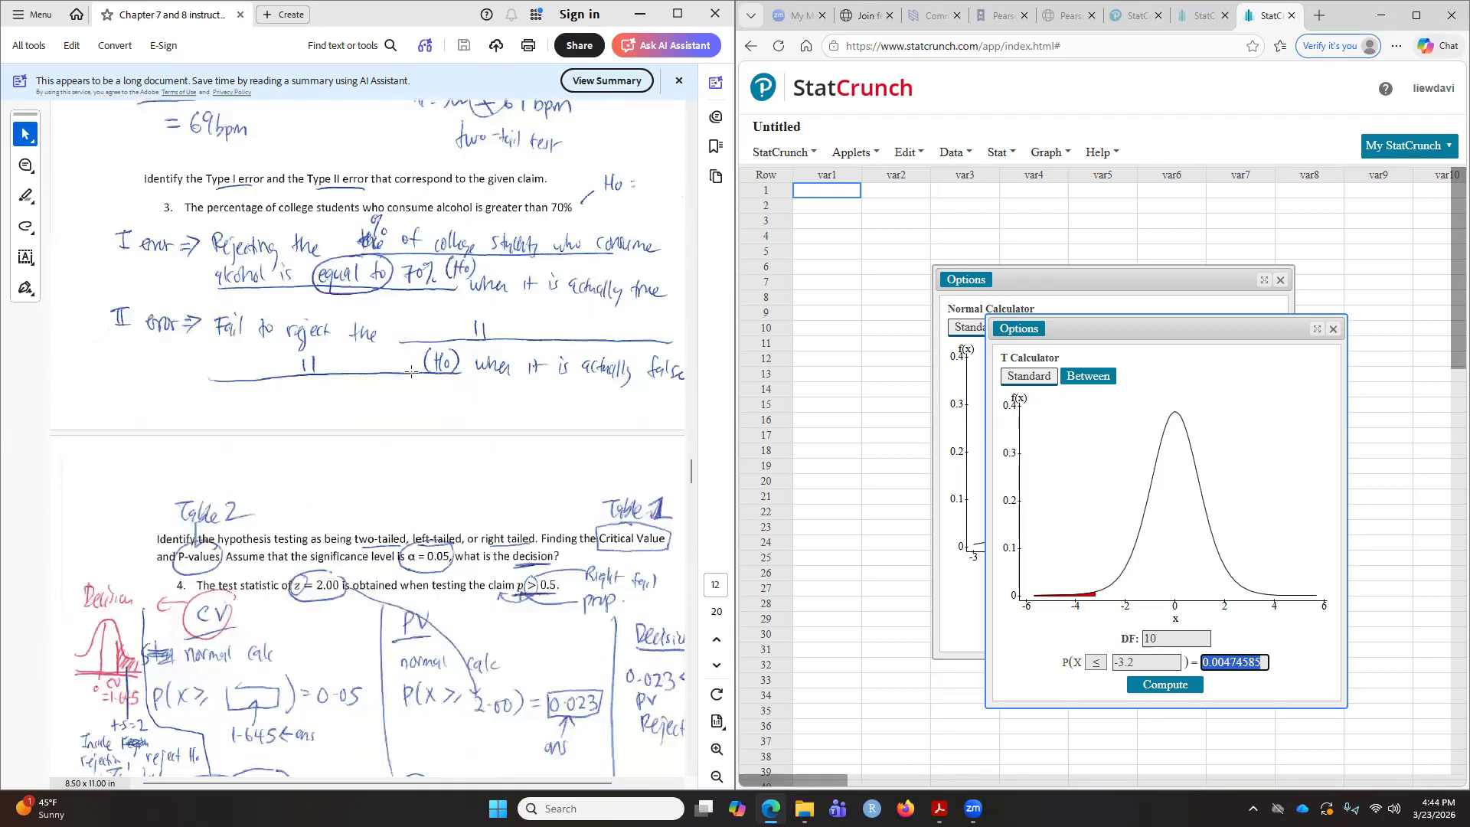
pyautogui.scroll(-6, 412, 371)
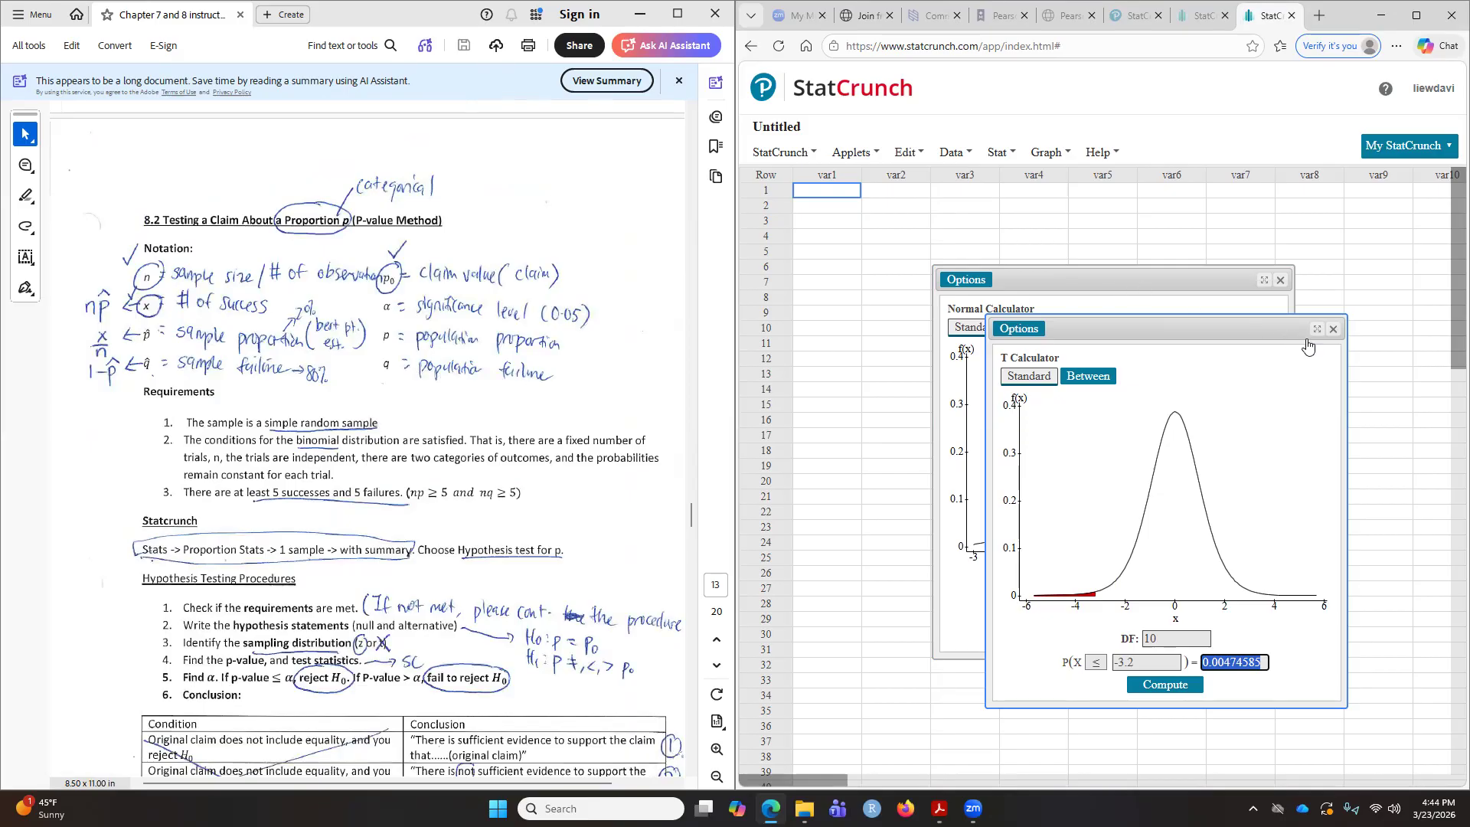
pyautogui.click(1285, 293)
pyautogui.click(1281, 281)
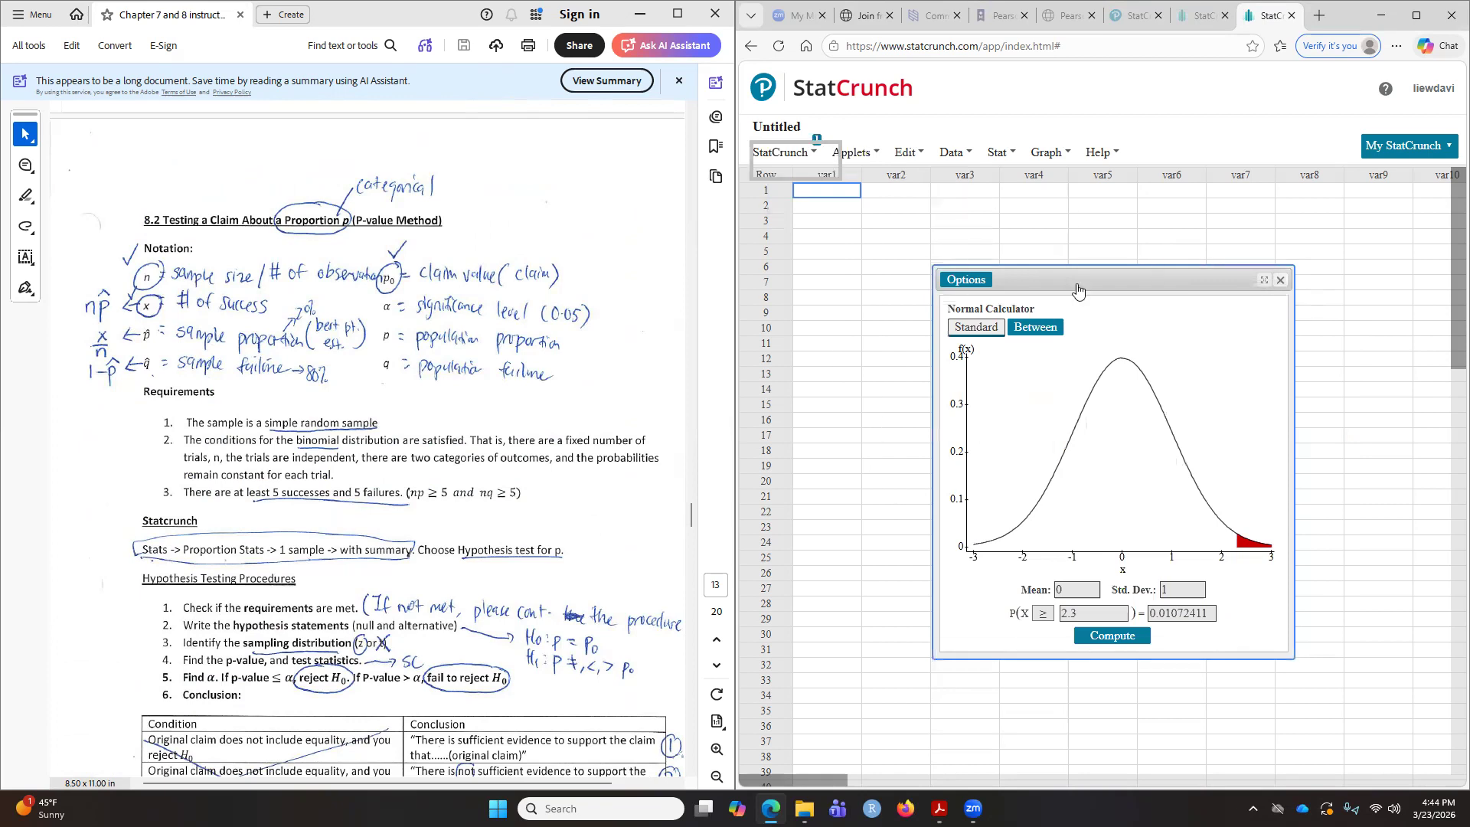
pyautogui.click(1281, 281)
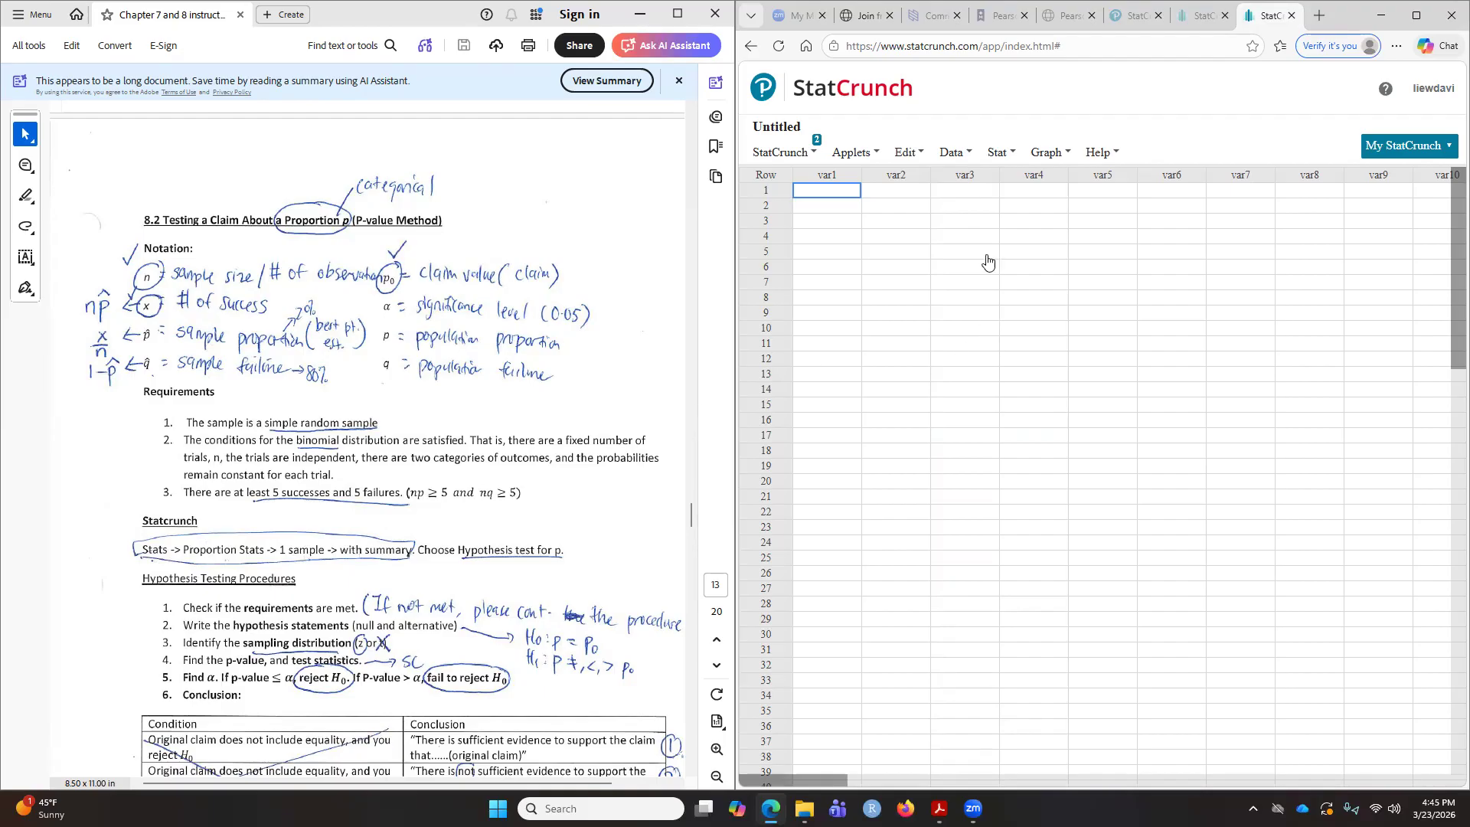
# Step: Open a one-sample proportion analysis with summary data and select the hypothesis test for p
pyautogui.click(1003, 156)
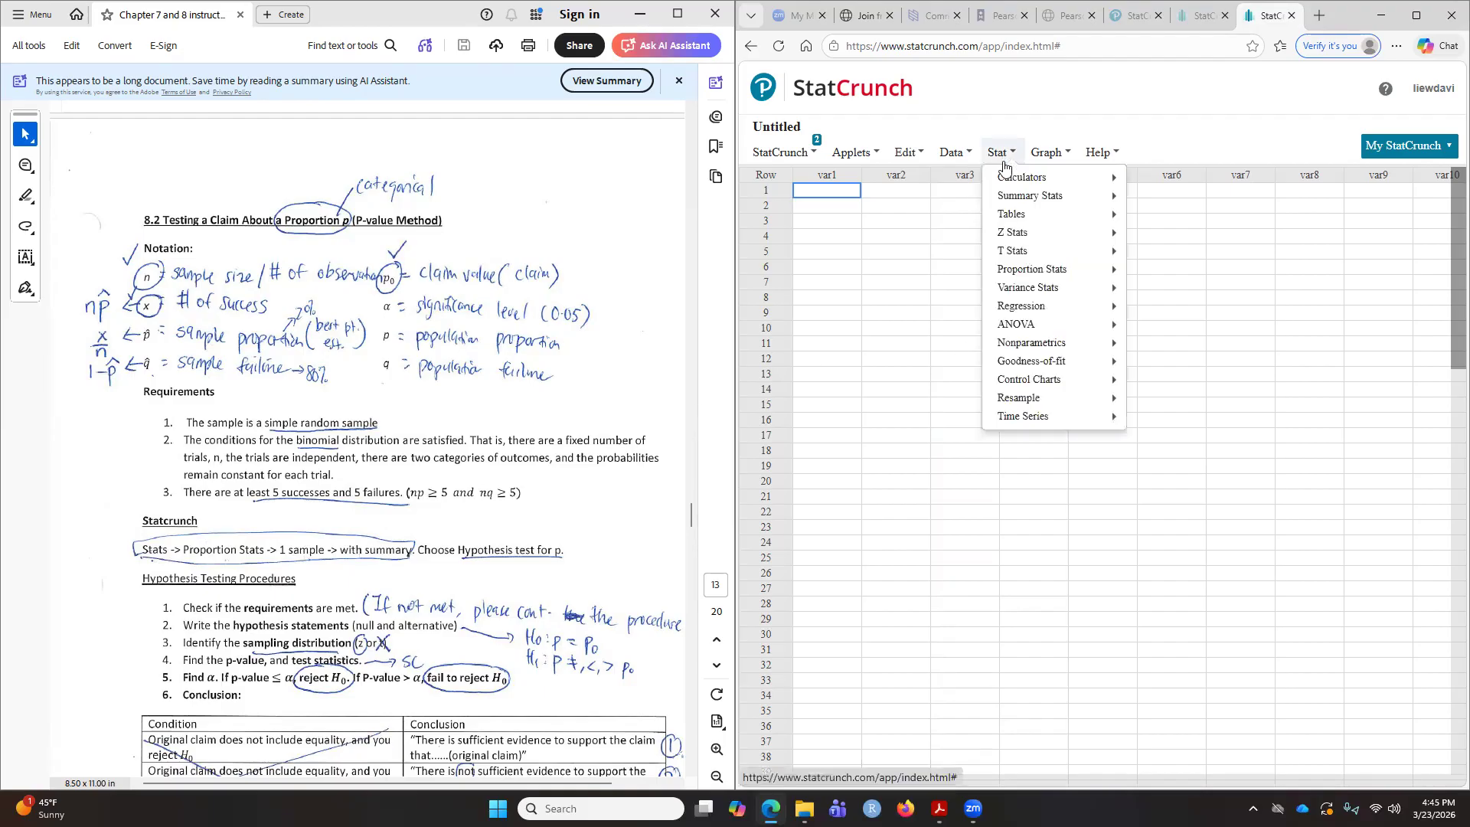
pyautogui.moveTo(1087, 275)
pyautogui.moveTo(1179, 276)
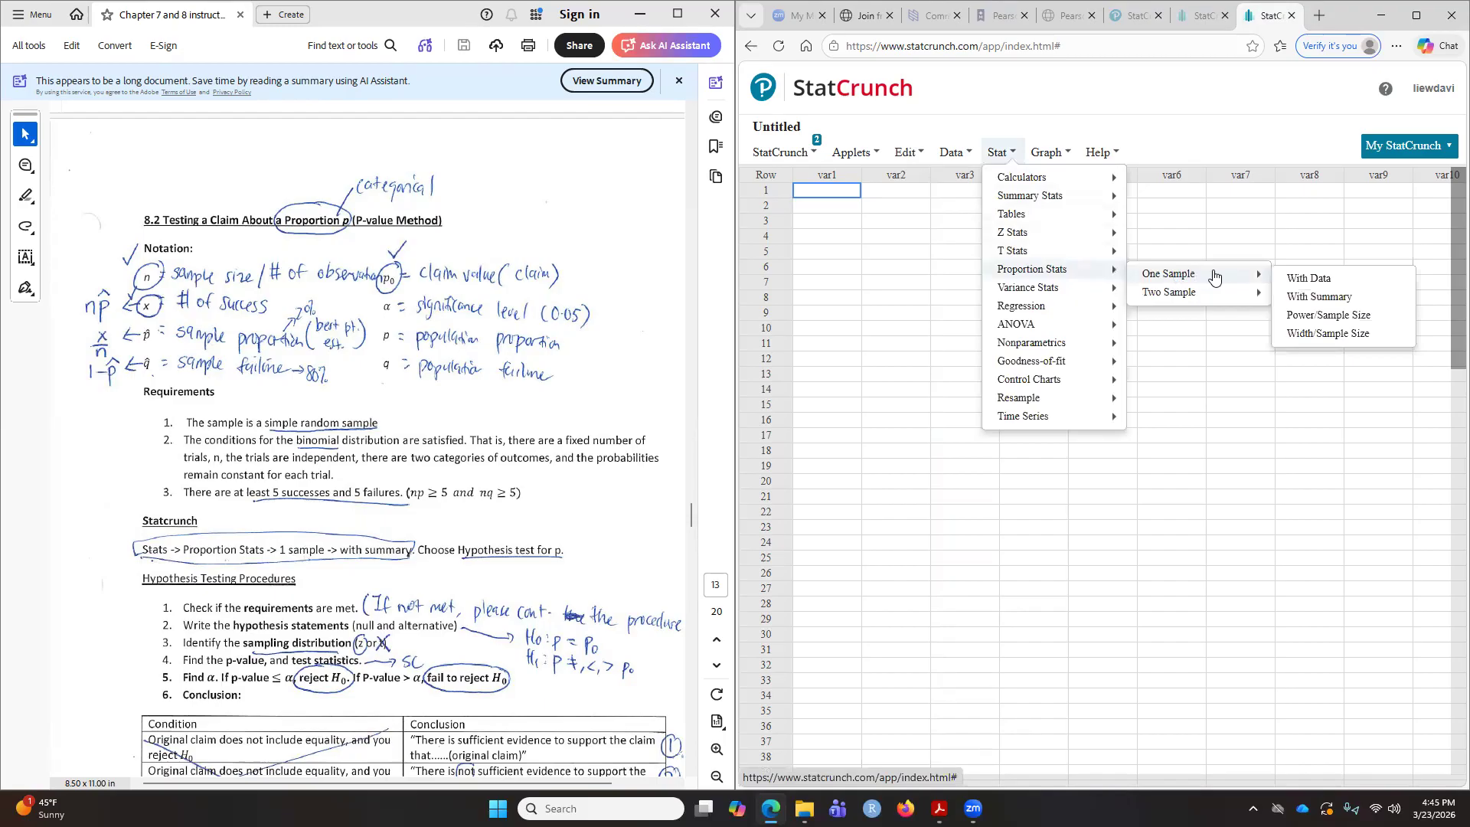
pyautogui.click(1319, 299)
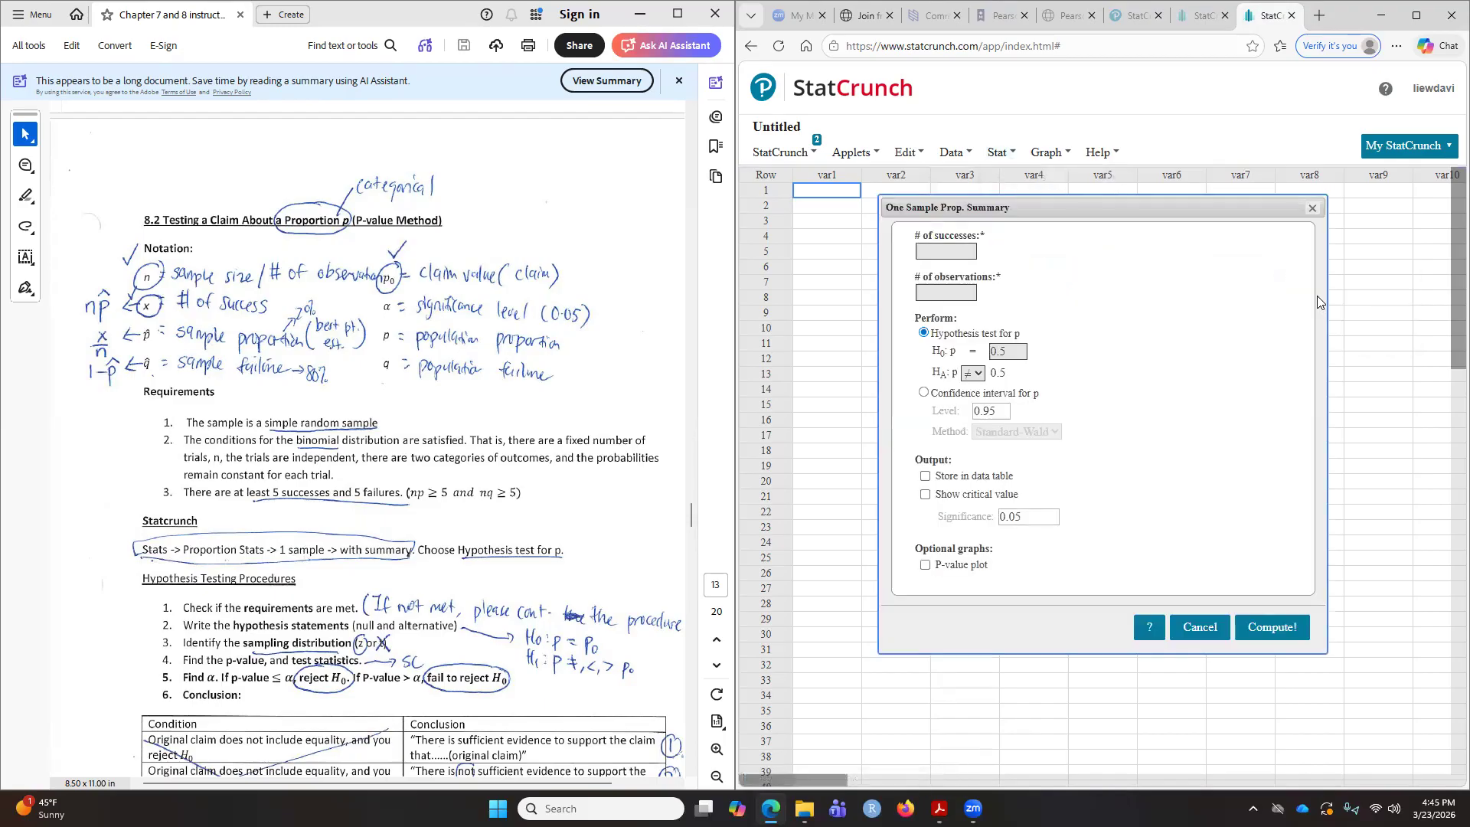
pyautogui.click(924, 393)
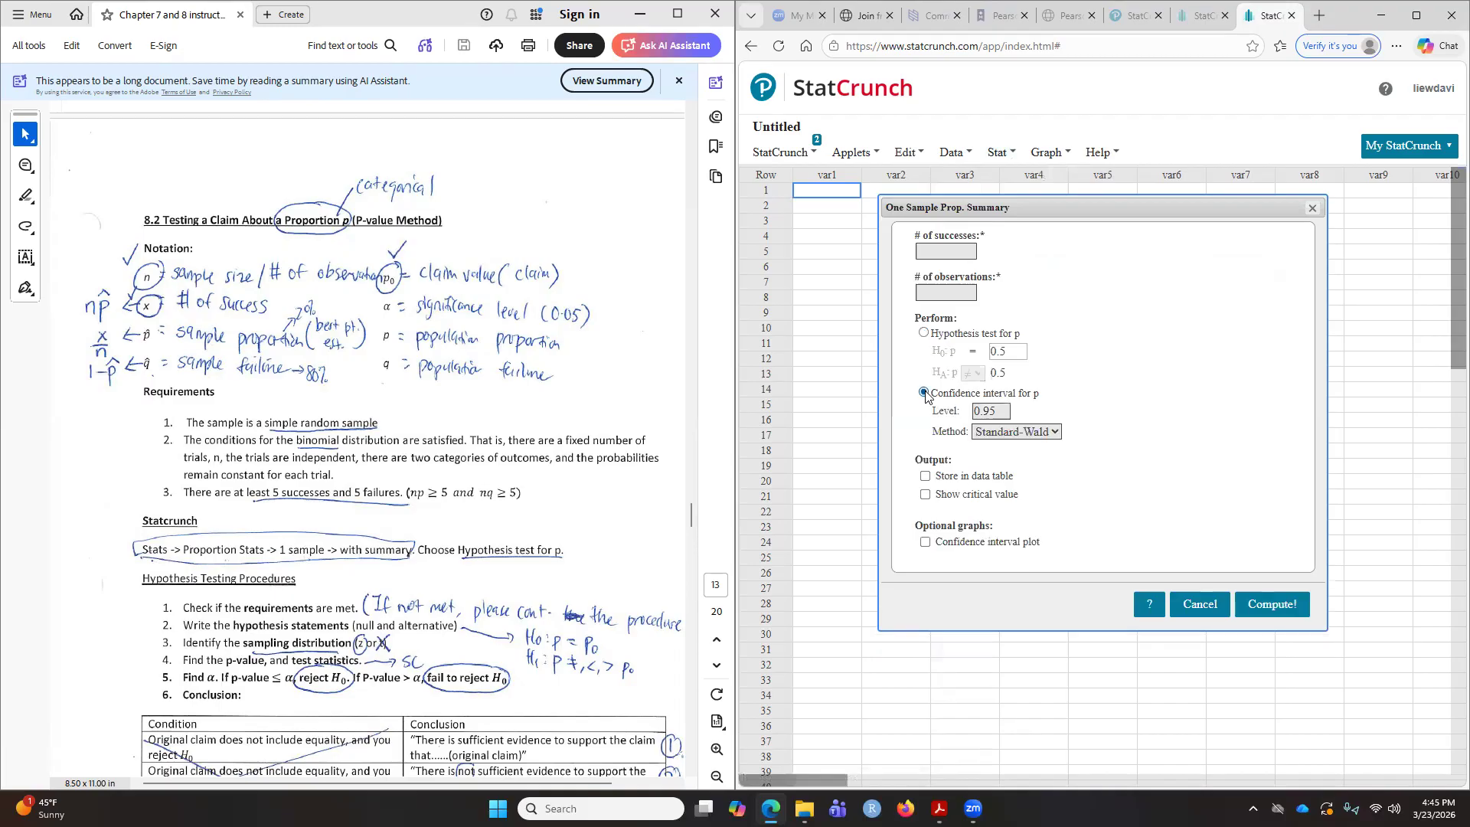
pyautogui.click(924, 334)
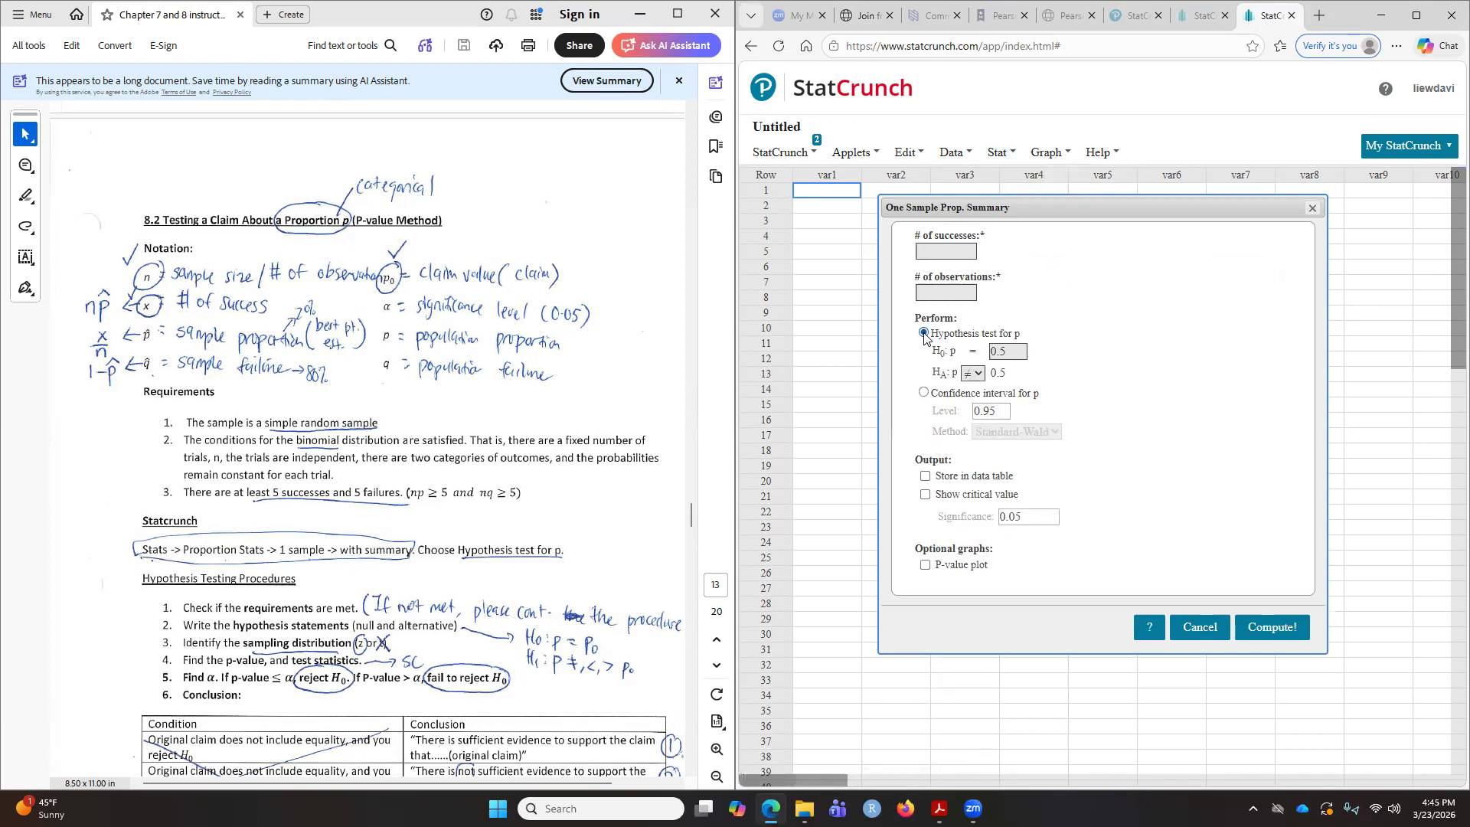
pyautogui.click(1006, 352)
# Step: Find example 3 about NFC Super Bowl wins in the notes and enter 27 successes and 53 observations
pyautogui.scroll(-8, 499, 304)
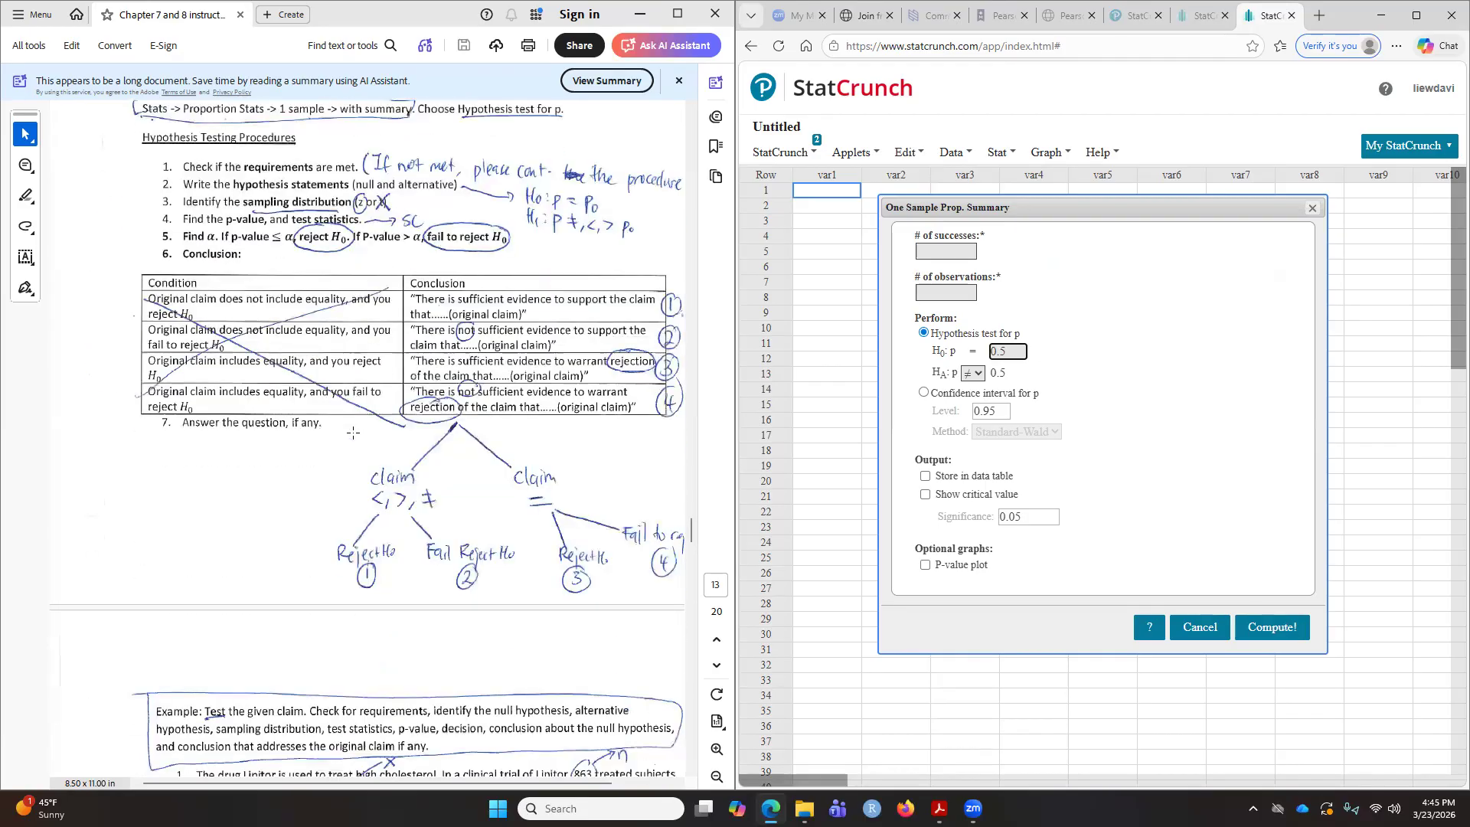
pyautogui.scroll(-20, 353, 433)
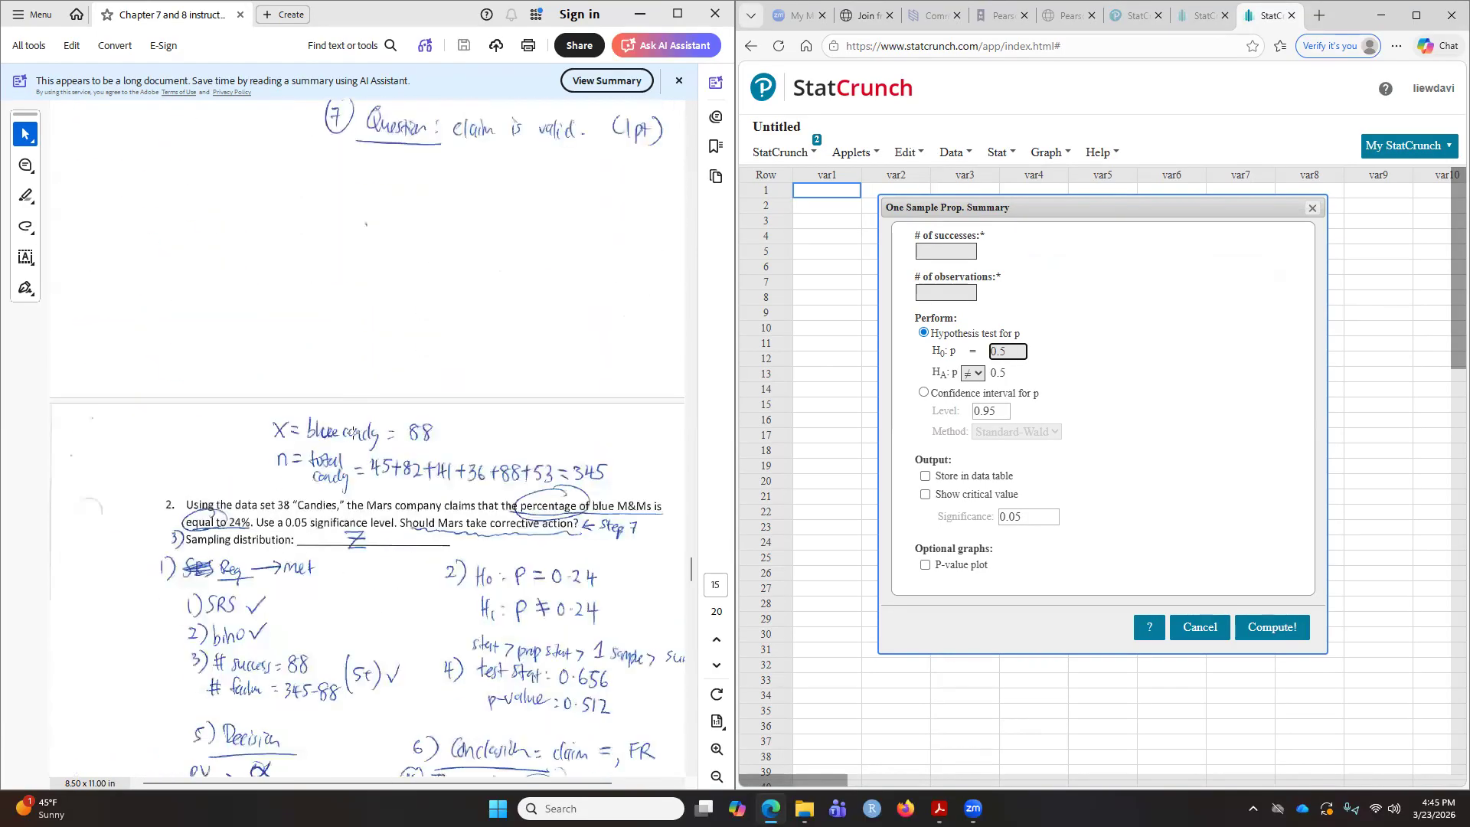
pyautogui.scroll(-12, 353, 432)
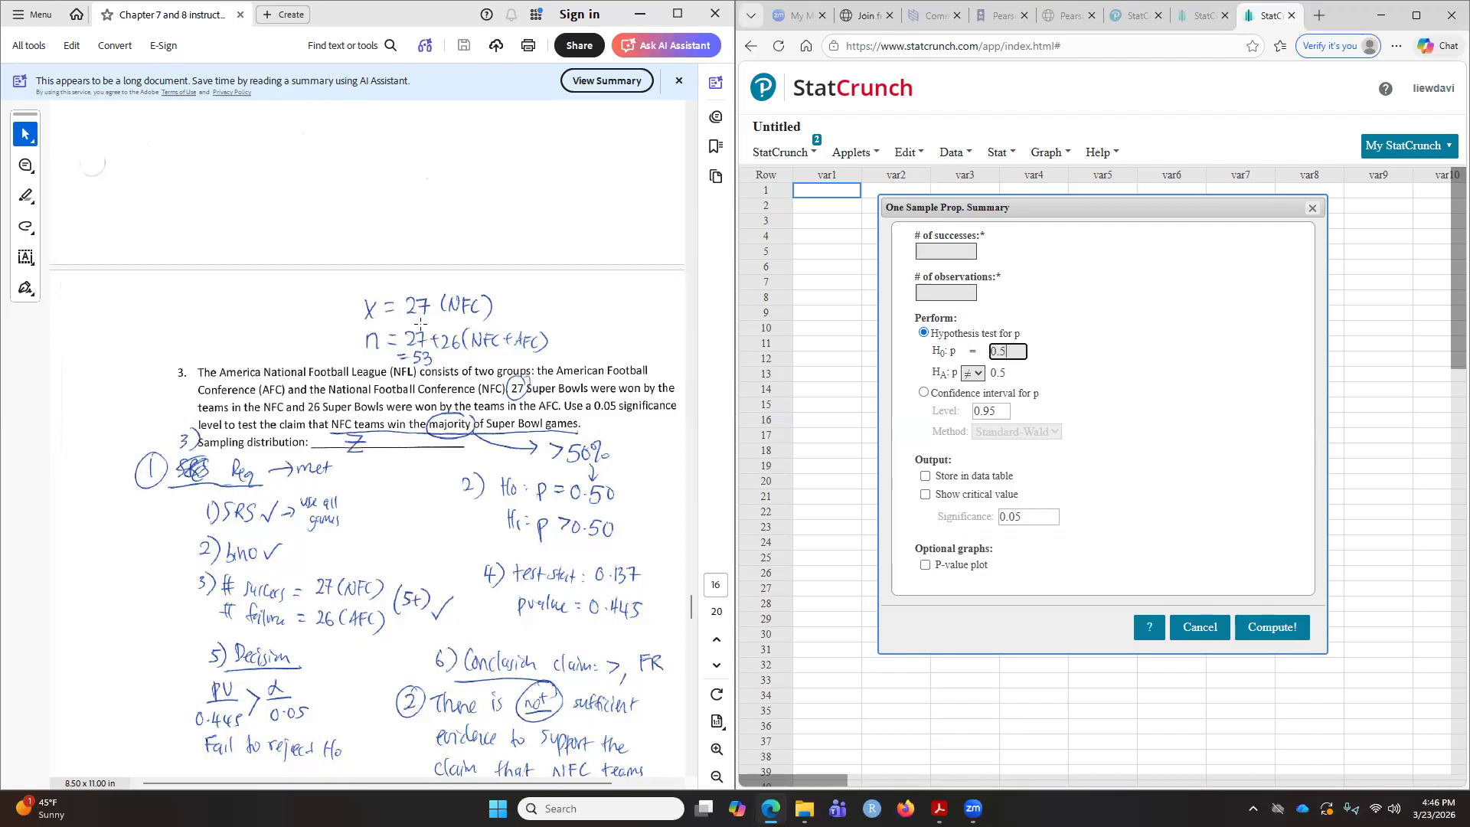
pyautogui.click(953, 250)
pyautogui.write('27')
pyautogui.click(943, 296)
pyautogui.write('53')
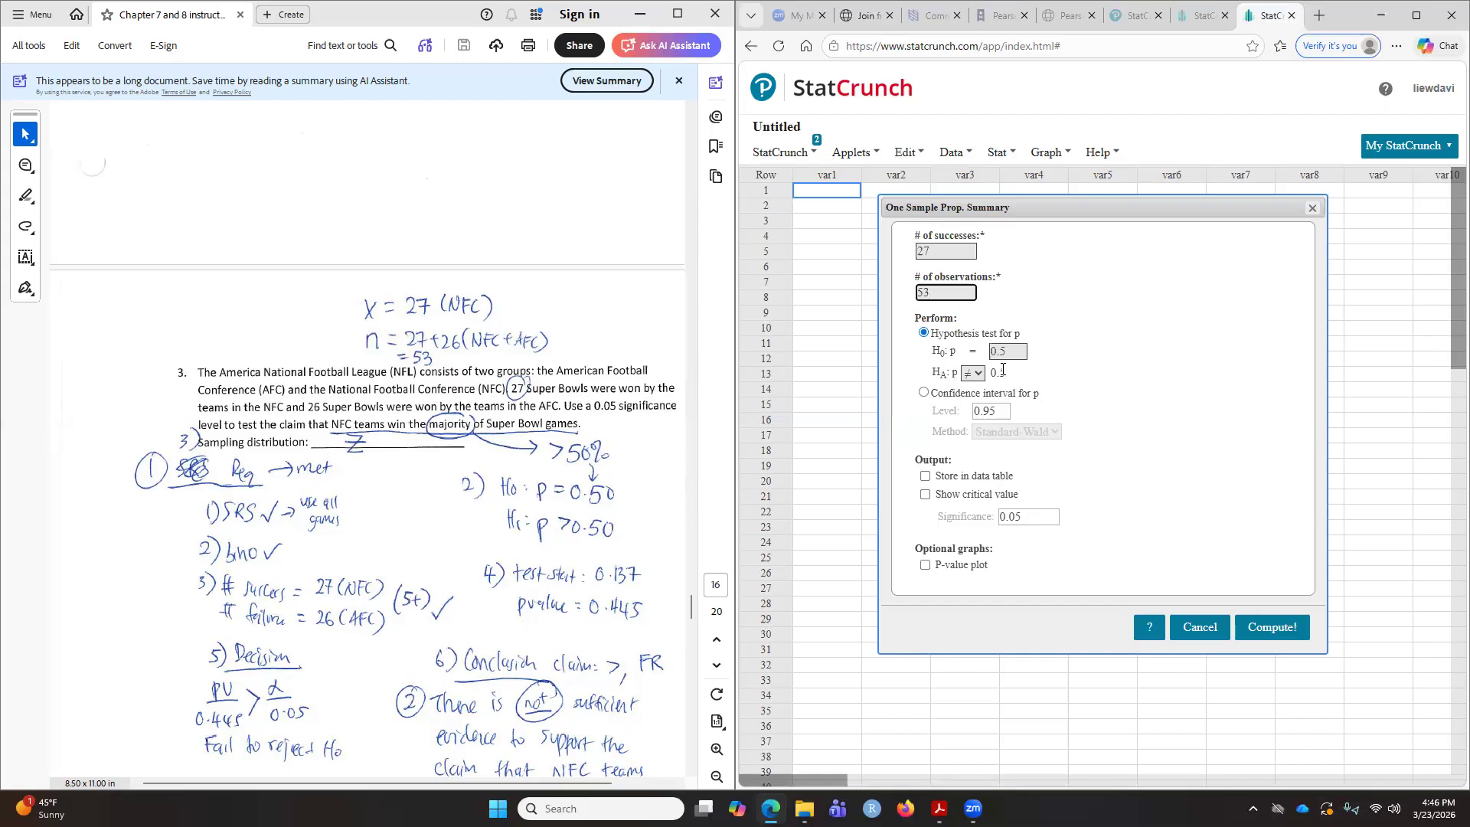
# Step: Set the alternative hypothesis to p > 0.5 and briefly highlight the claim that NFC teams win the majority of Super Bowl games
pyautogui.click(973, 373)
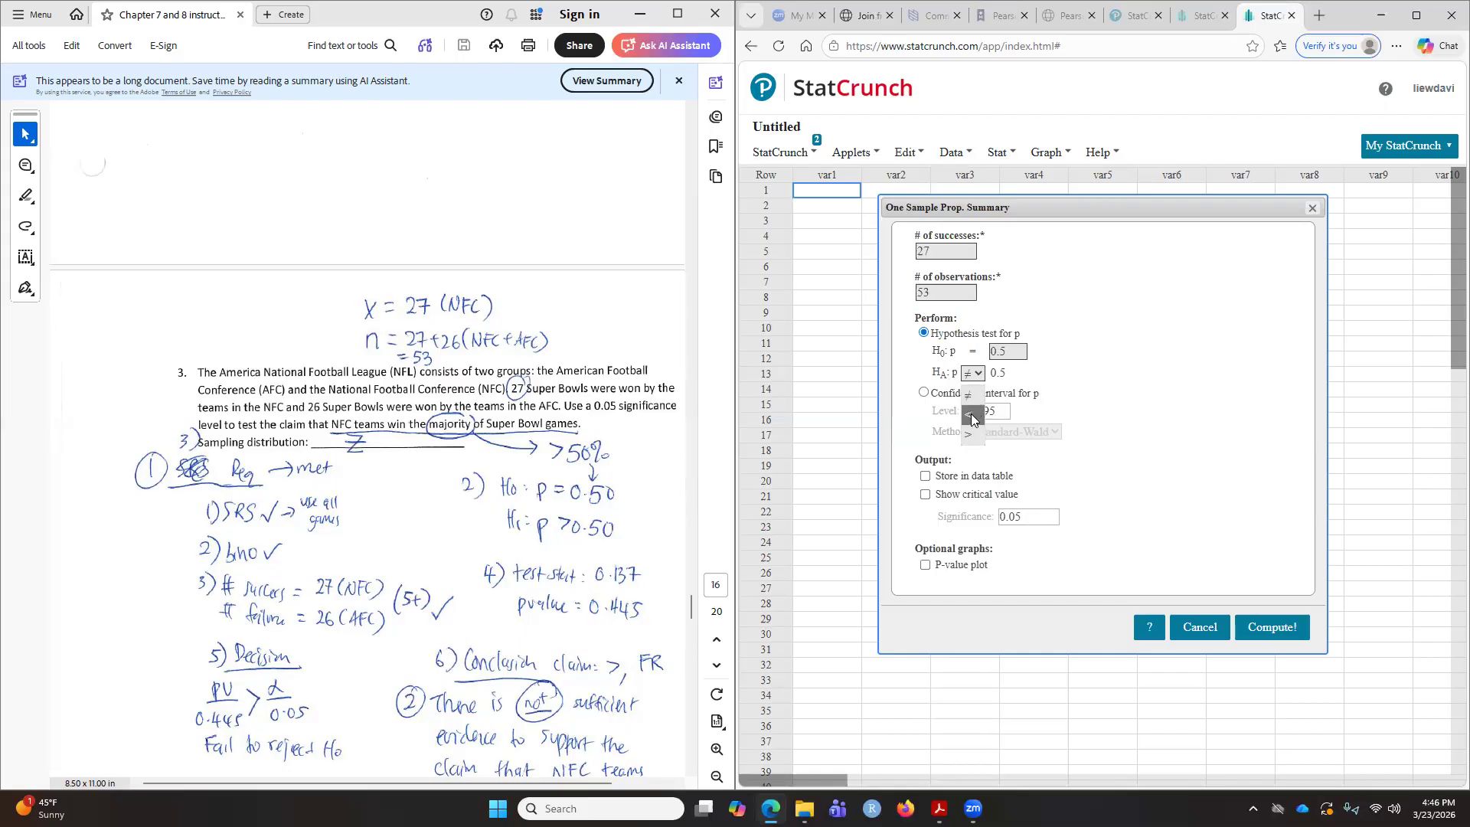
pyautogui.click(969, 433)
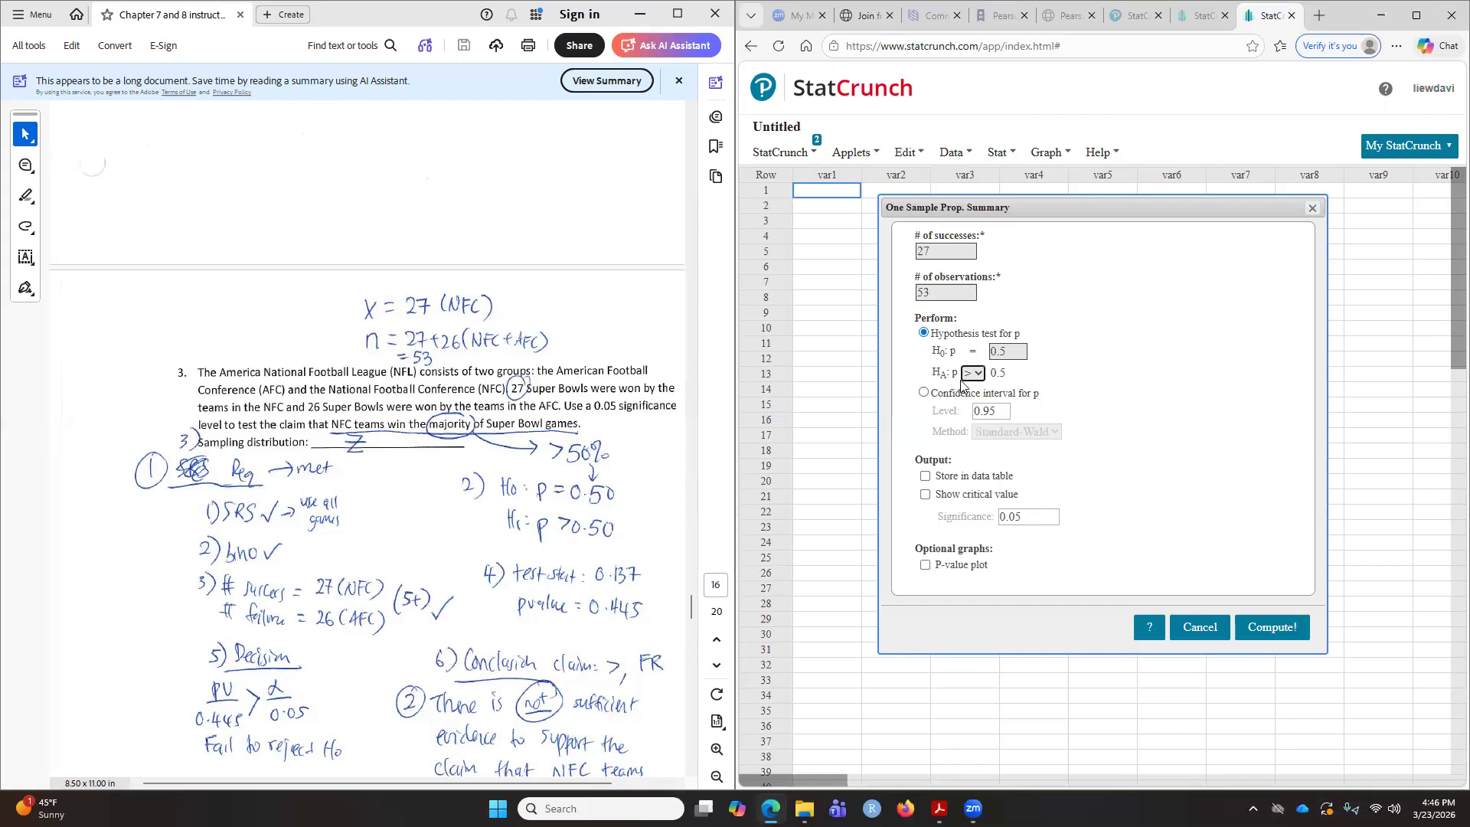
pyautogui.click(974, 374)
pyautogui.click(976, 376)
pyautogui.moveTo(338, 426); pyautogui.dragTo(591, 427)
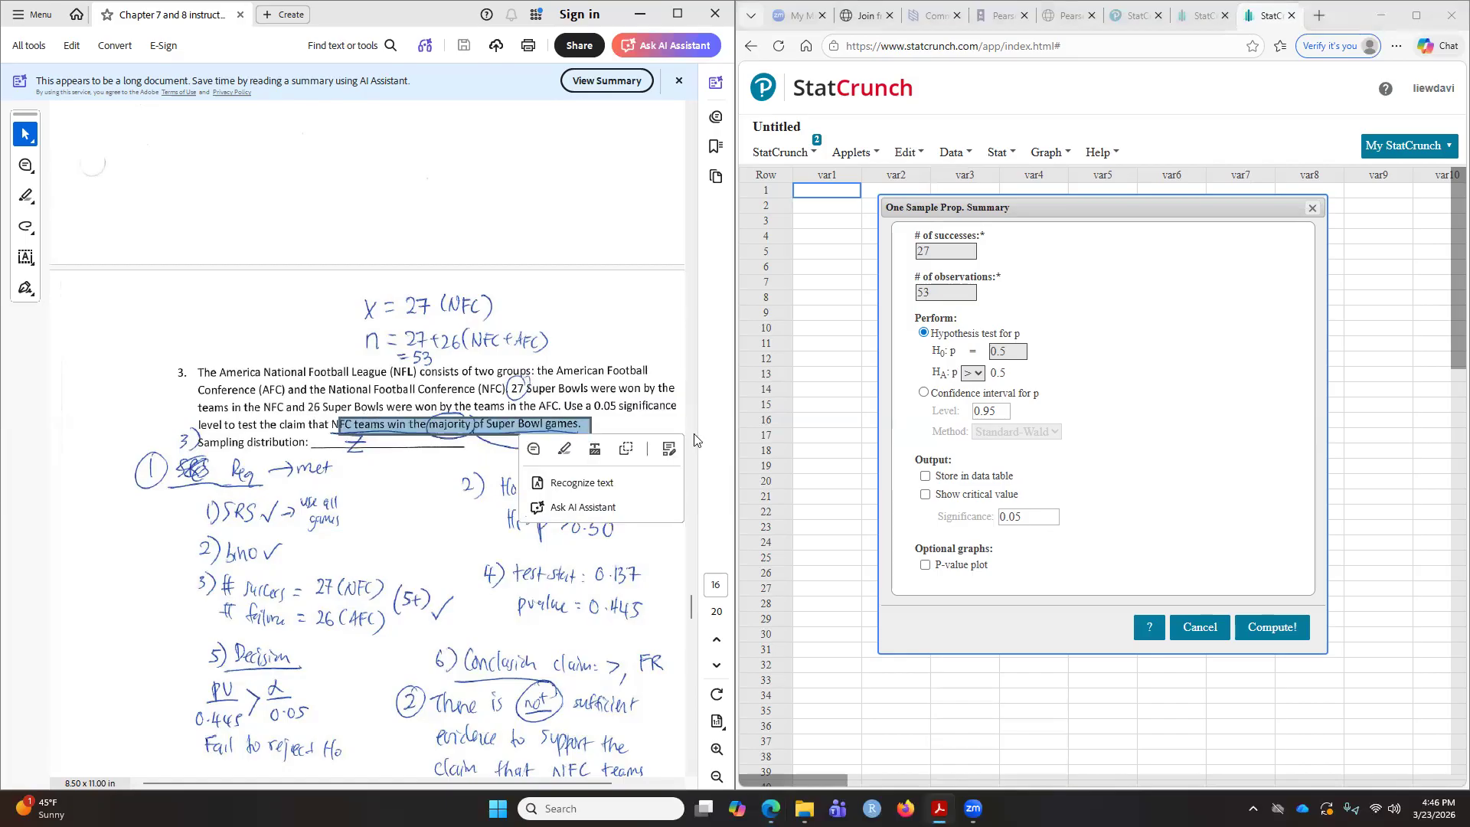
pyautogui.click(400, 556)
pyautogui.click(401, 555)
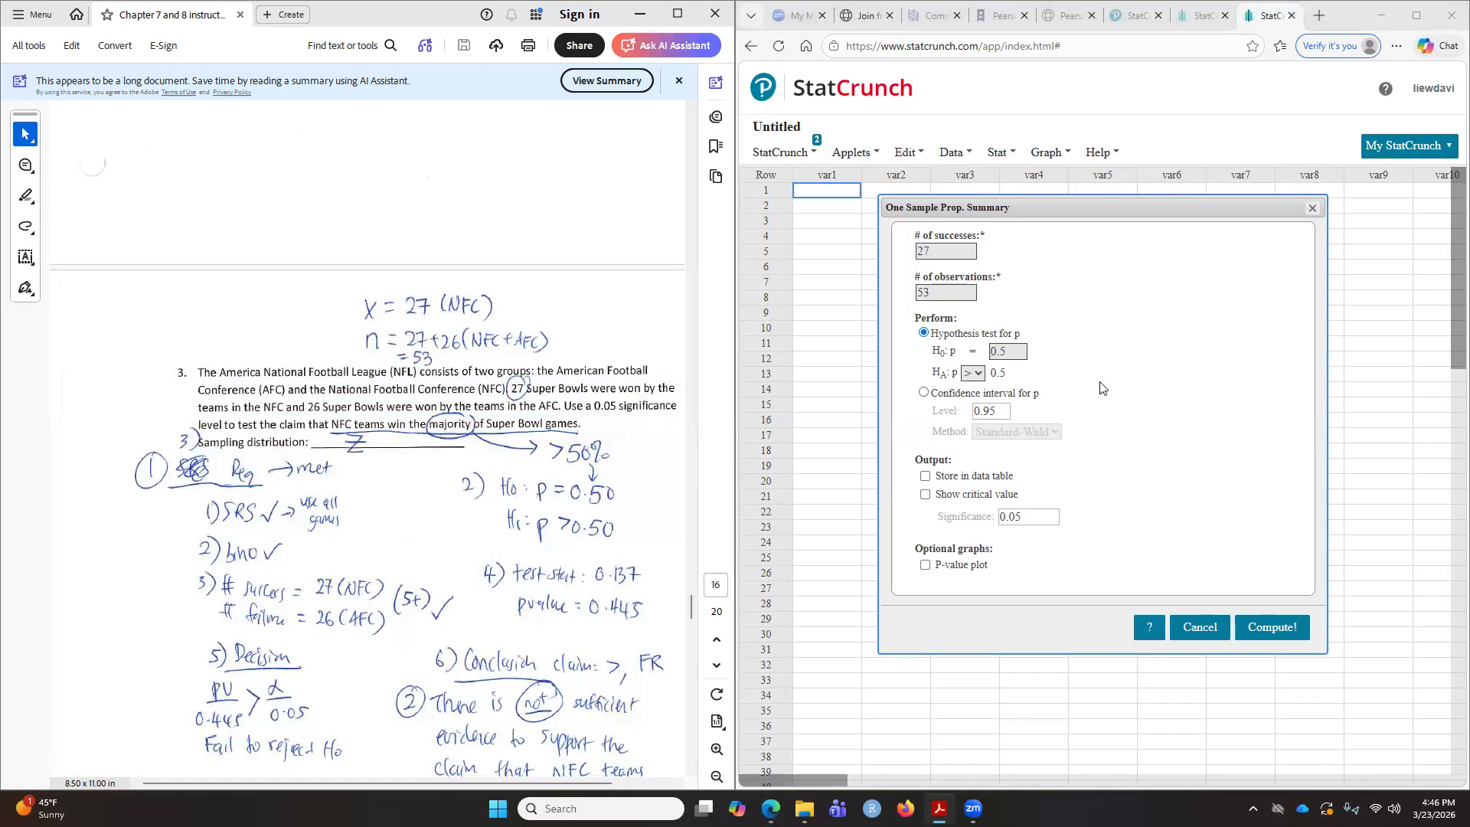
# Step: Review example 2 in the notes, pointing out the Mars company's claim about the percentage of blue M&Ms
pyautogui.scroll(8, 550, 258)
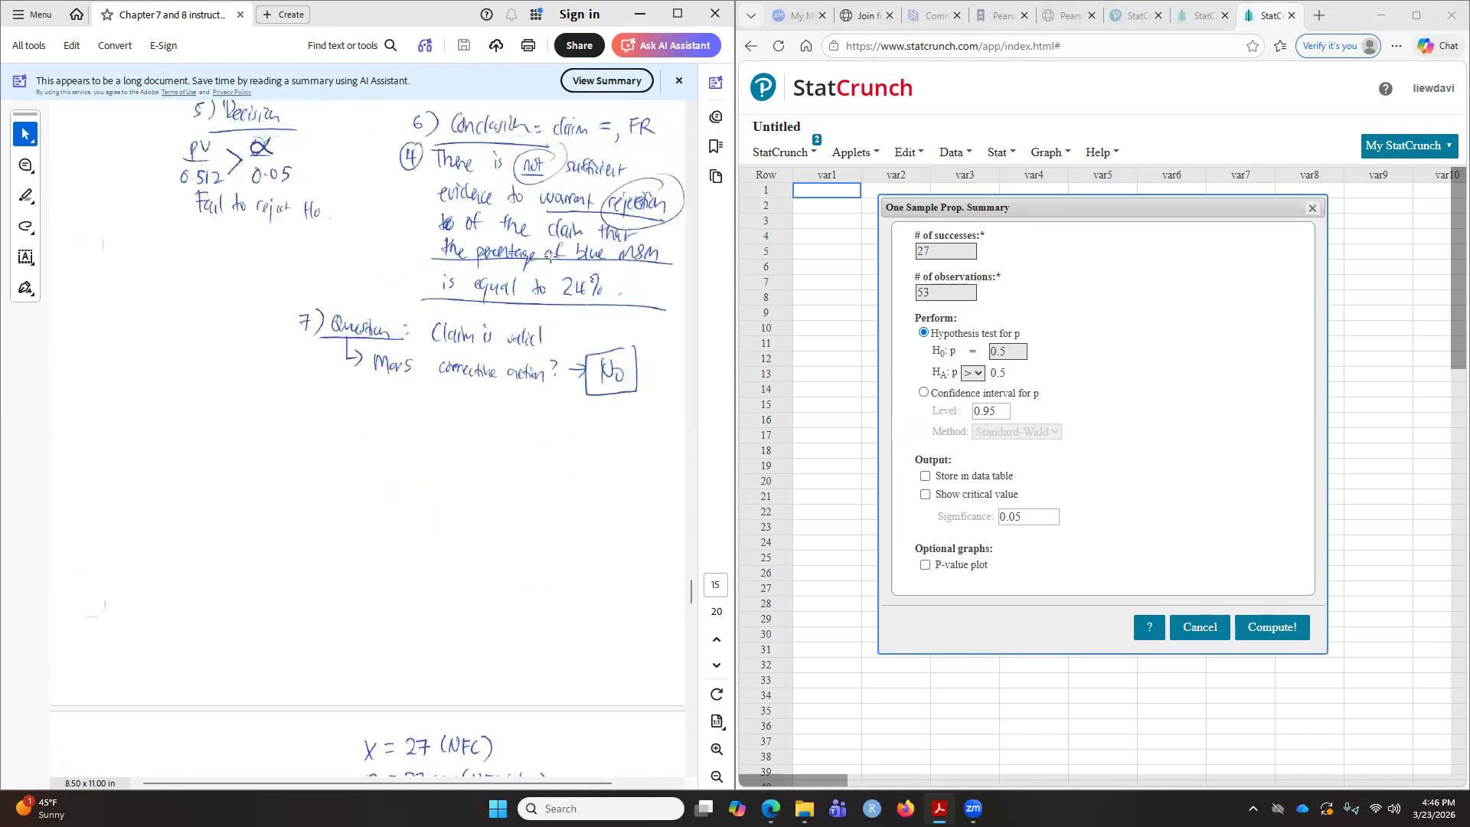
pyautogui.scroll(4, 549, 258)
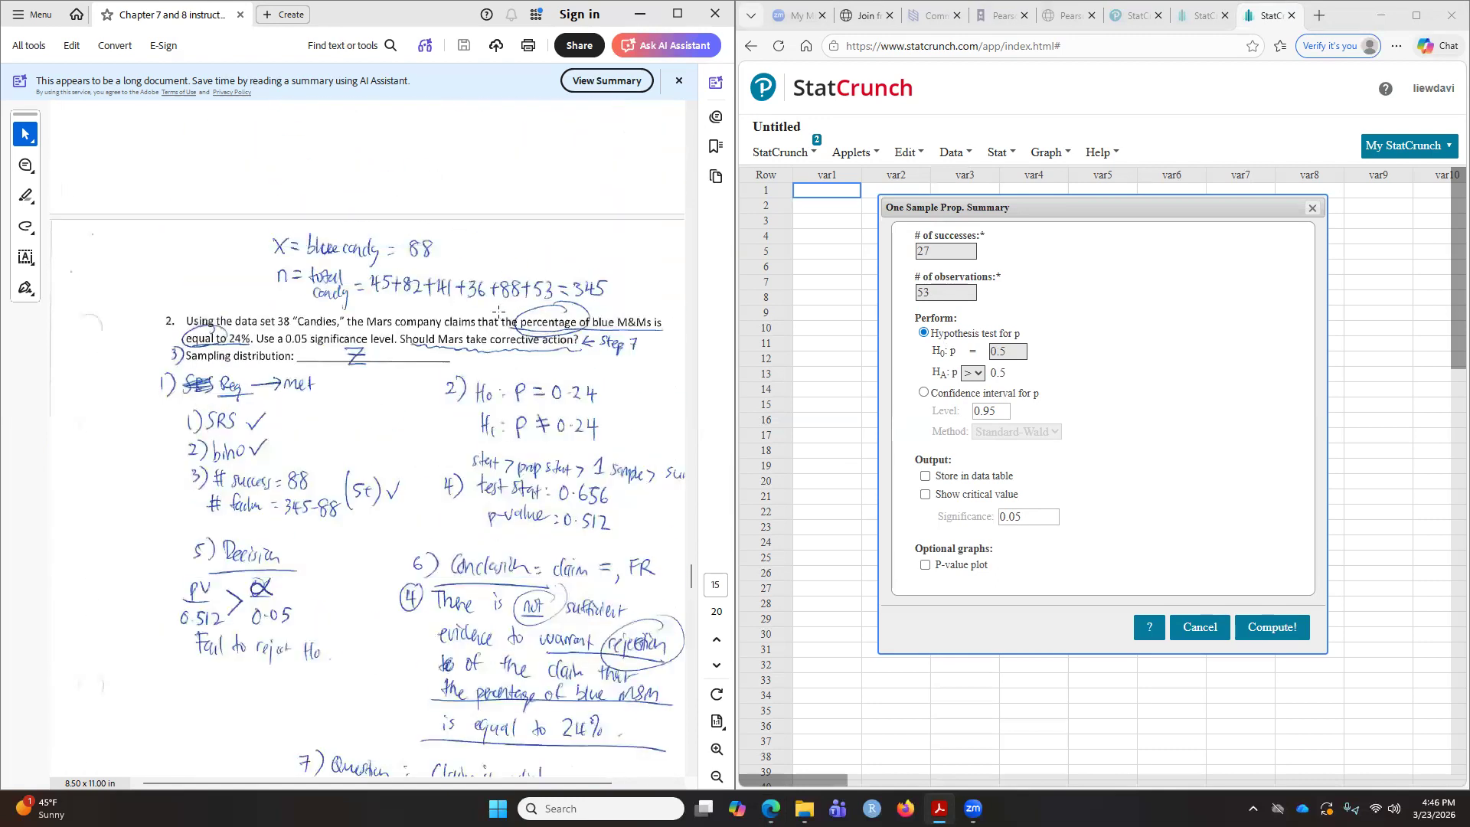
pyautogui.moveTo(433, 310); pyautogui.dragTo(498, 338)
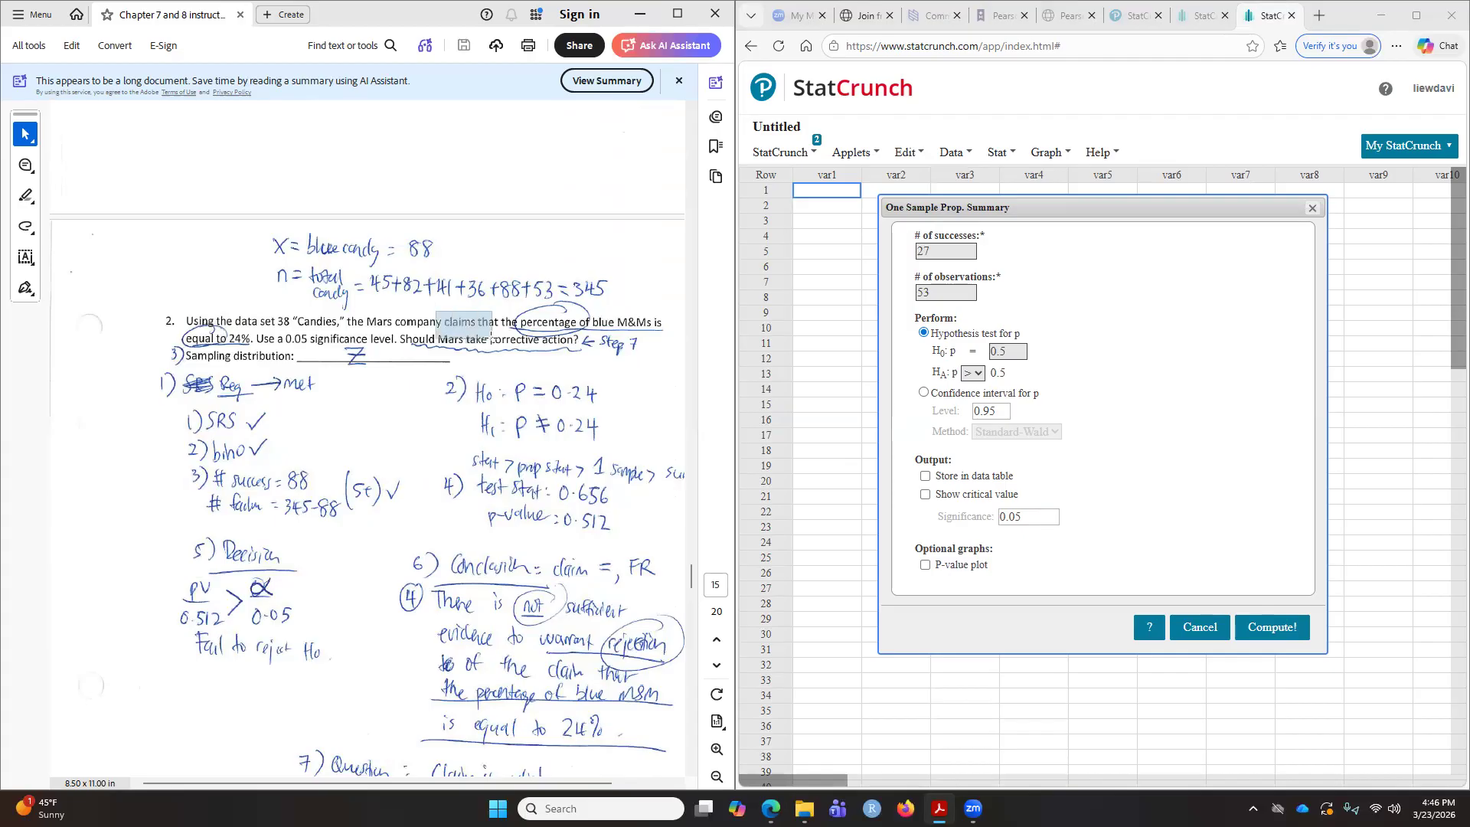
pyautogui.click(417, 458)
pyautogui.hotkey('ctrl', 'a')
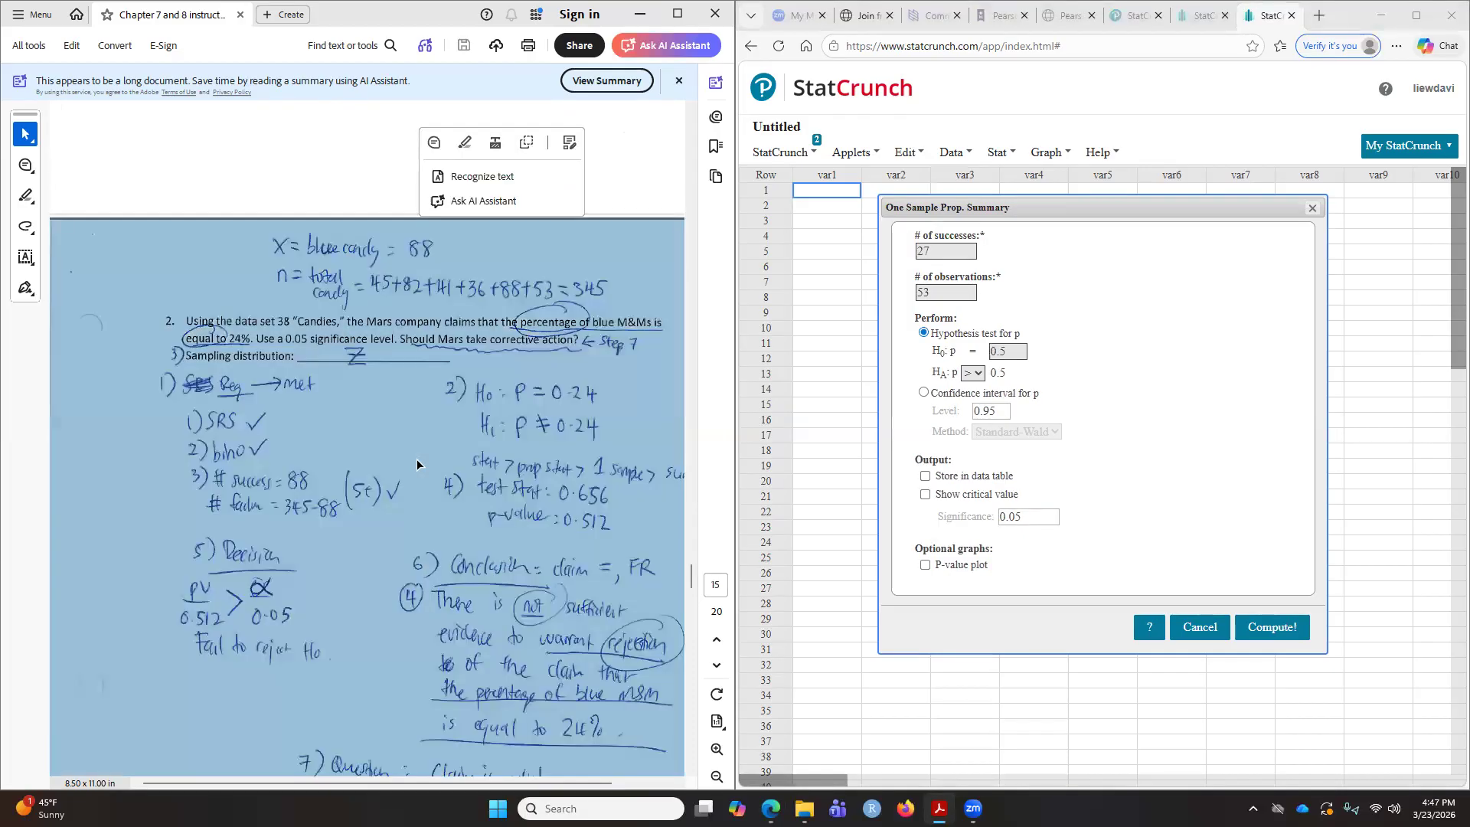
pyautogui.scroll(-1, 417, 457)
# Step: Compute the proportion hypothesis test, reposition its results window, and bring example 3's written solution into view for comparison
pyautogui.click(1271, 627)
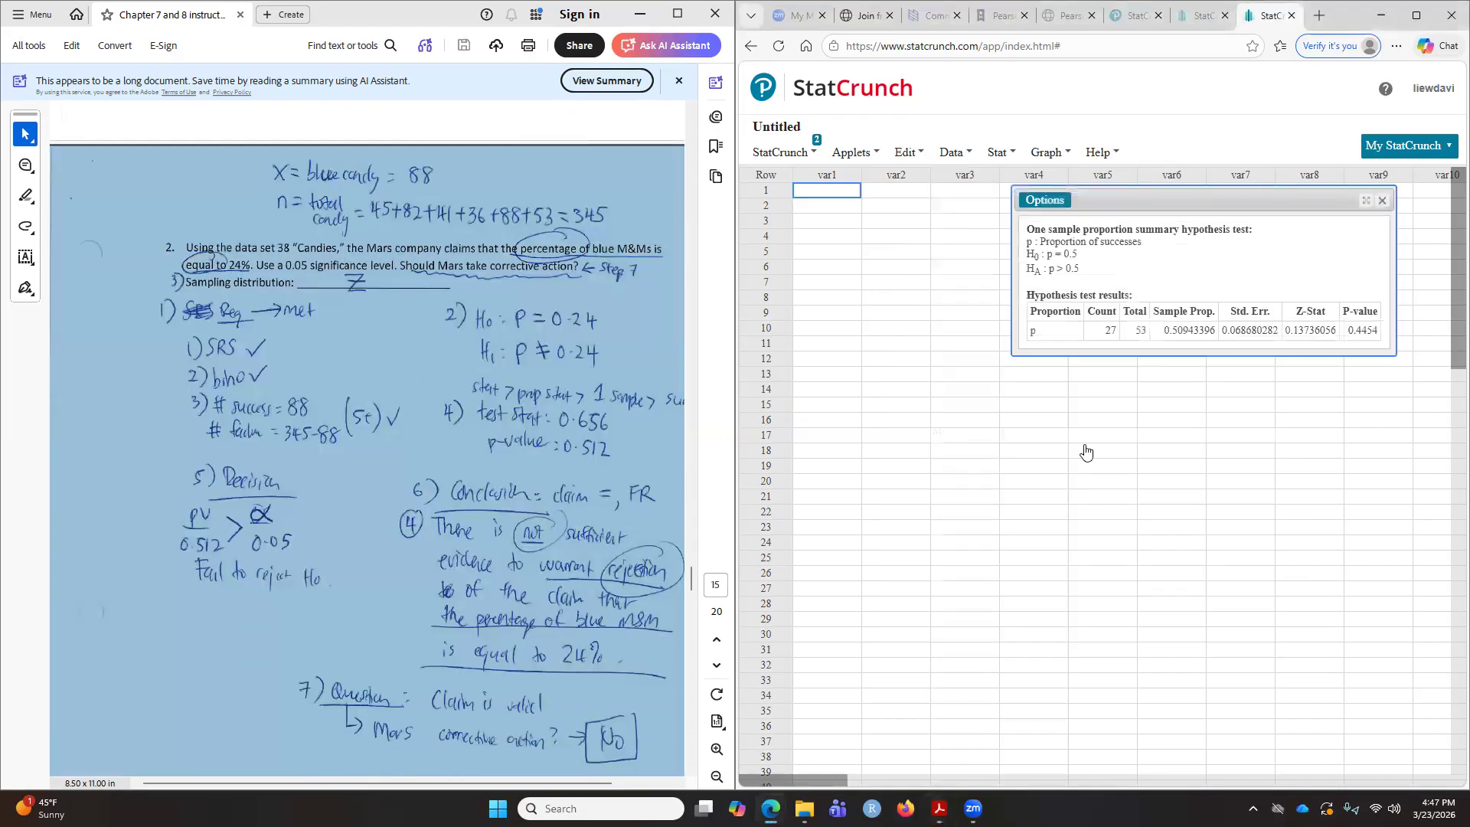
pyautogui.moveTo(1133, 199); pyautogui.dragTo(1014, 226)
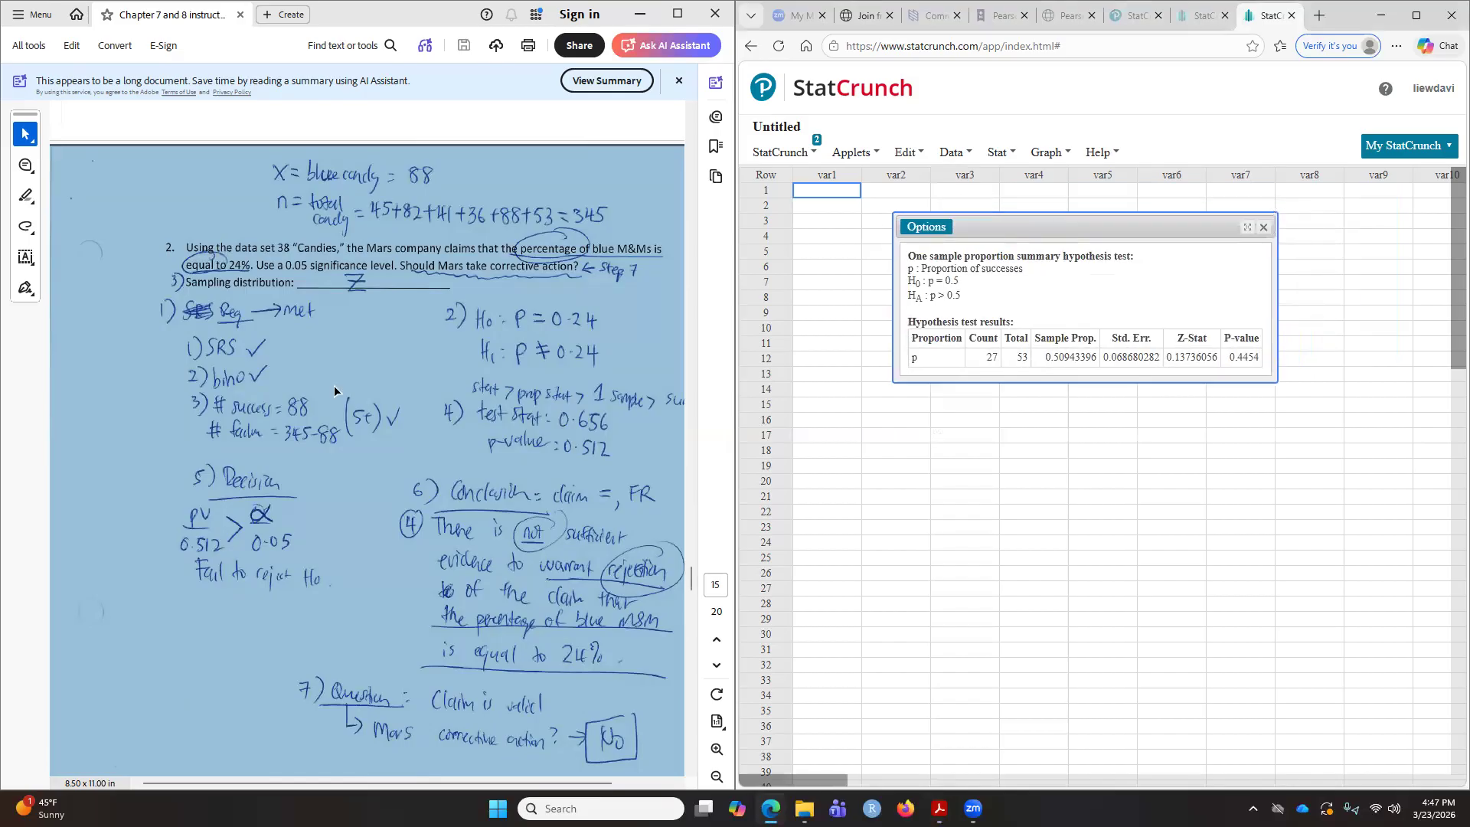
pyautogui.scroll(-4, 405, 422)
pyautogui.scroll(-9, 405, 423)
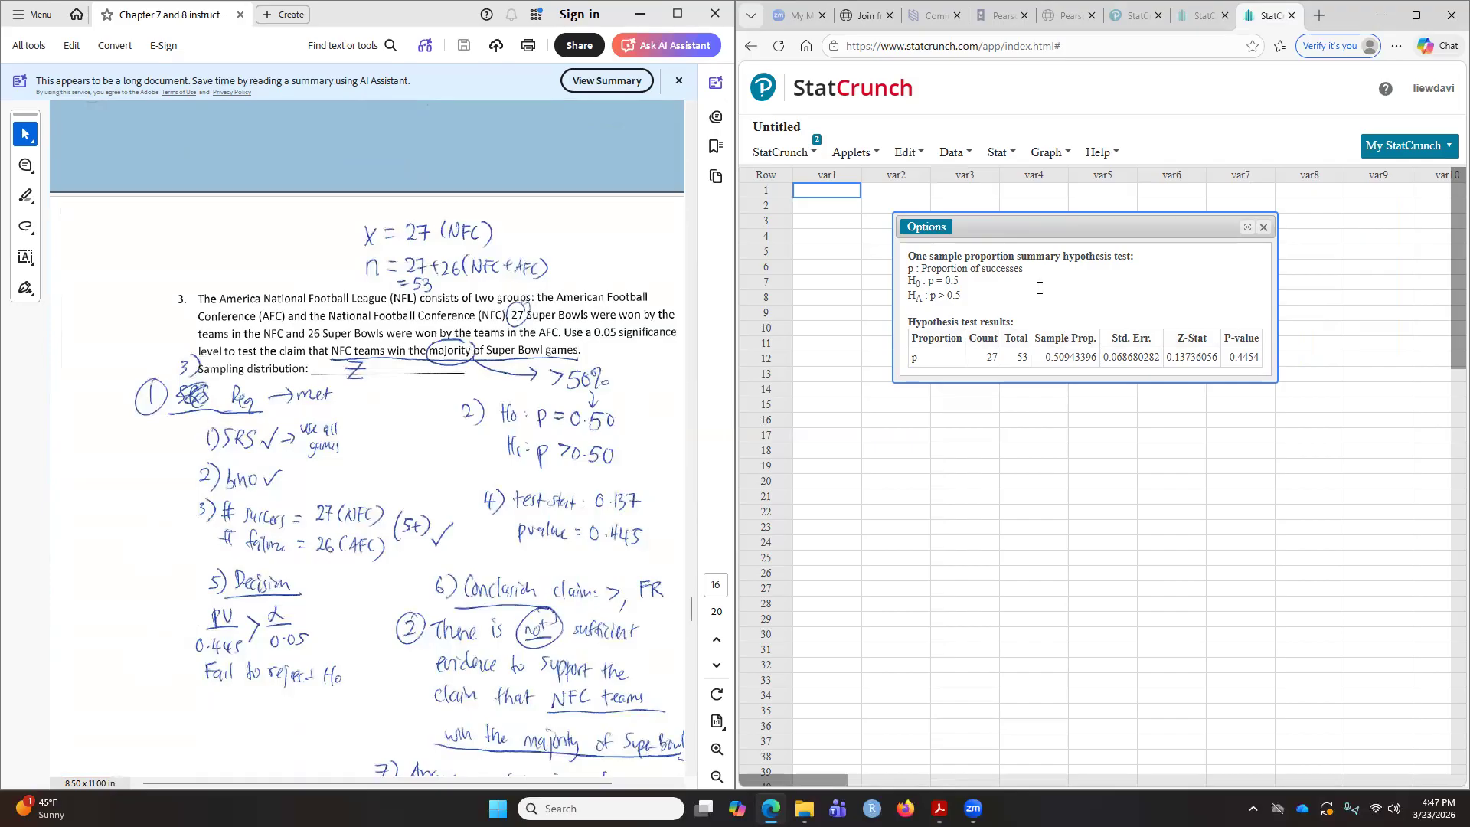
# Step: Compare the proportion test results with example 3's written solution, highlighting the hypotheses, p-value and z-statistic and moving the results window aside
pyautogui.moveTo(970, 303); pyautogui.dragTo(907, 276)
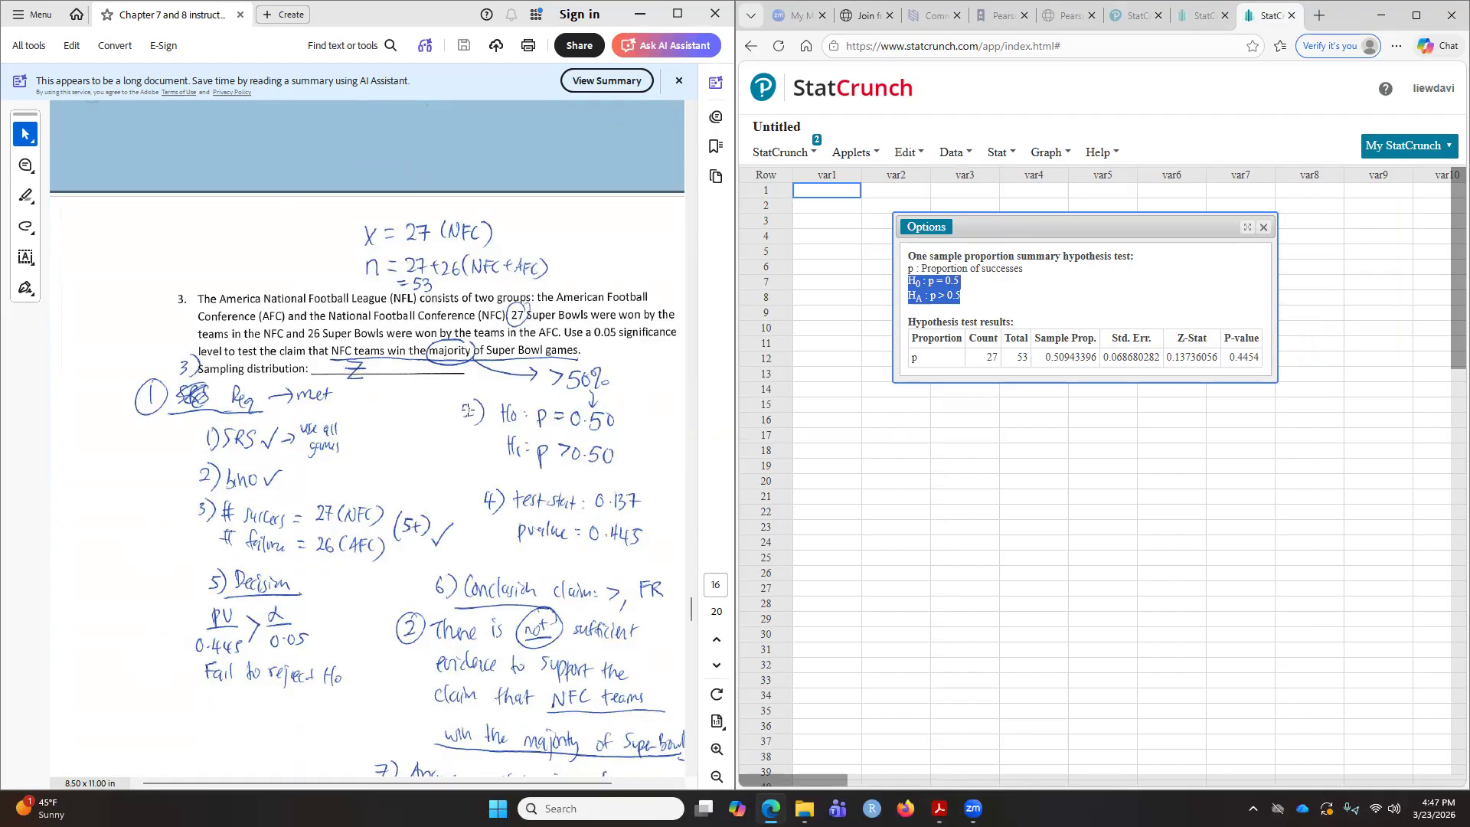
pyautogui.doubleClick(1228, 360)
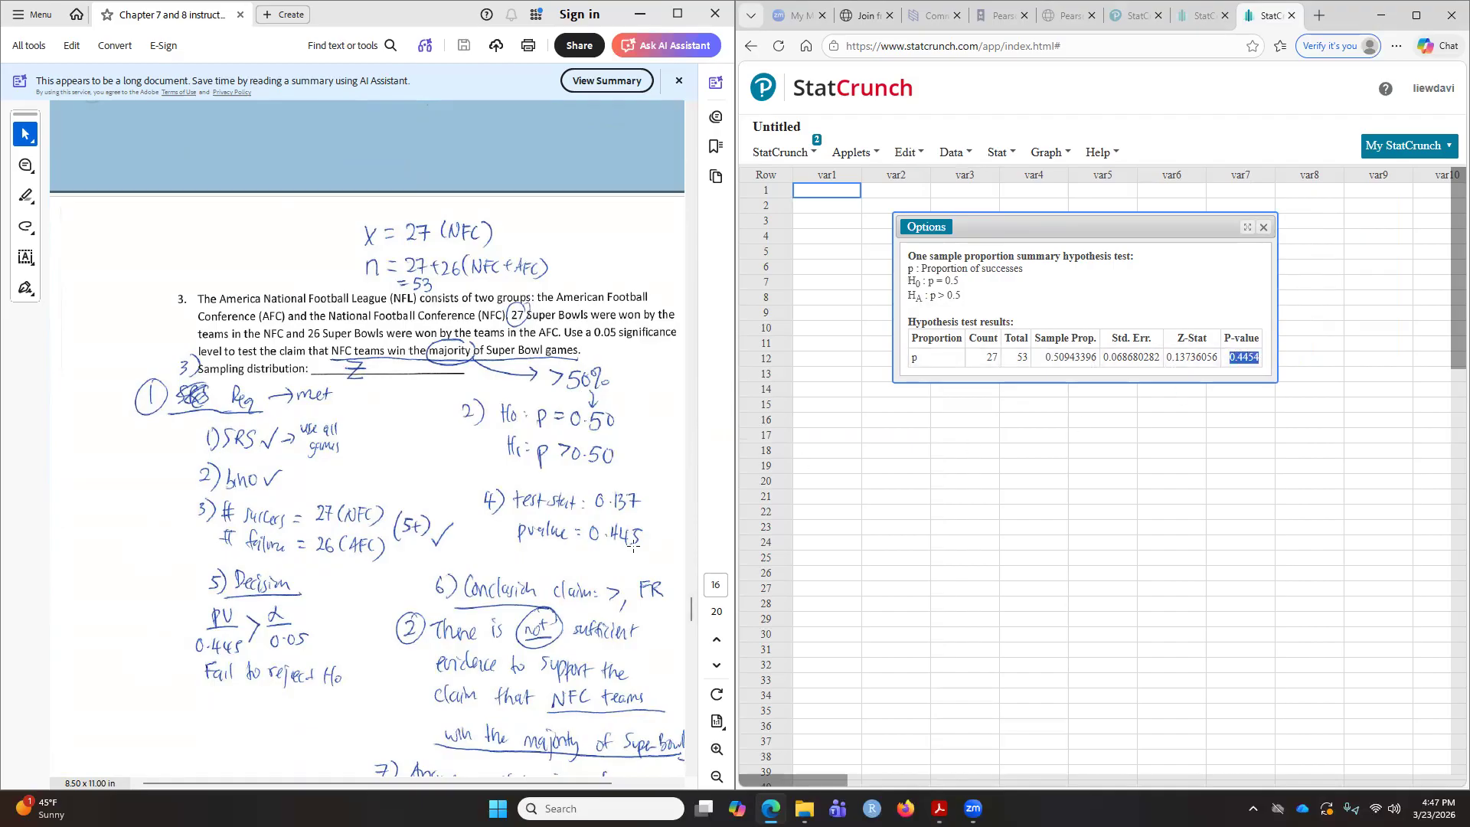
pyautogui.moveTo(1169, 356); pyautogui.dragTo(1201, 357)
pyautogui.moveTo(1049, 227); pyautogui.dragTo(916, 215)
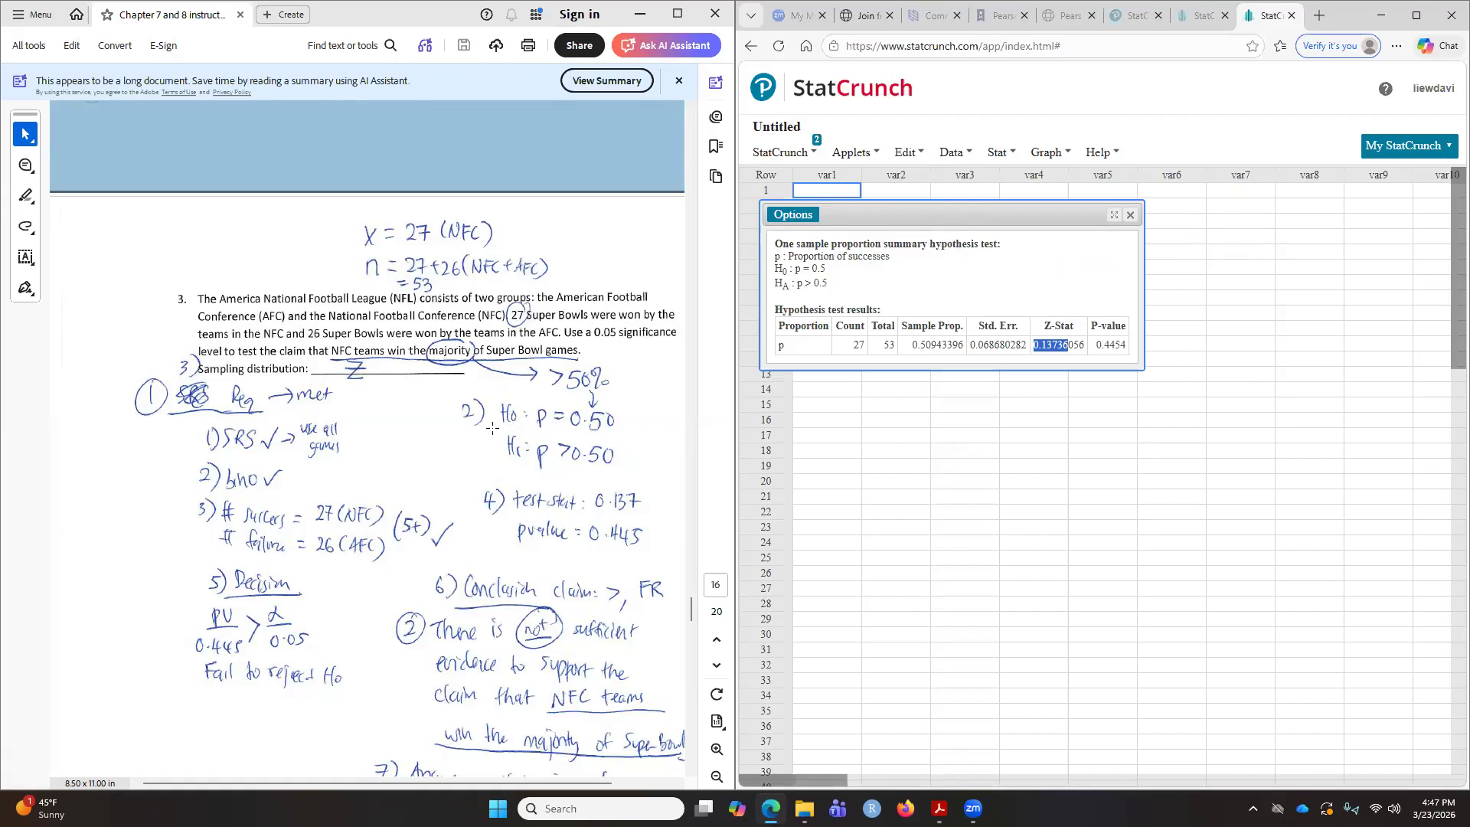
# Step: Find section 8.3 in the notes, mark its StatCrunch instructions for the mean test, and close the proportion test results
pyautogui.scroll(-10, 492, 428)
pyautogui.scroll(-6, 493, 428)
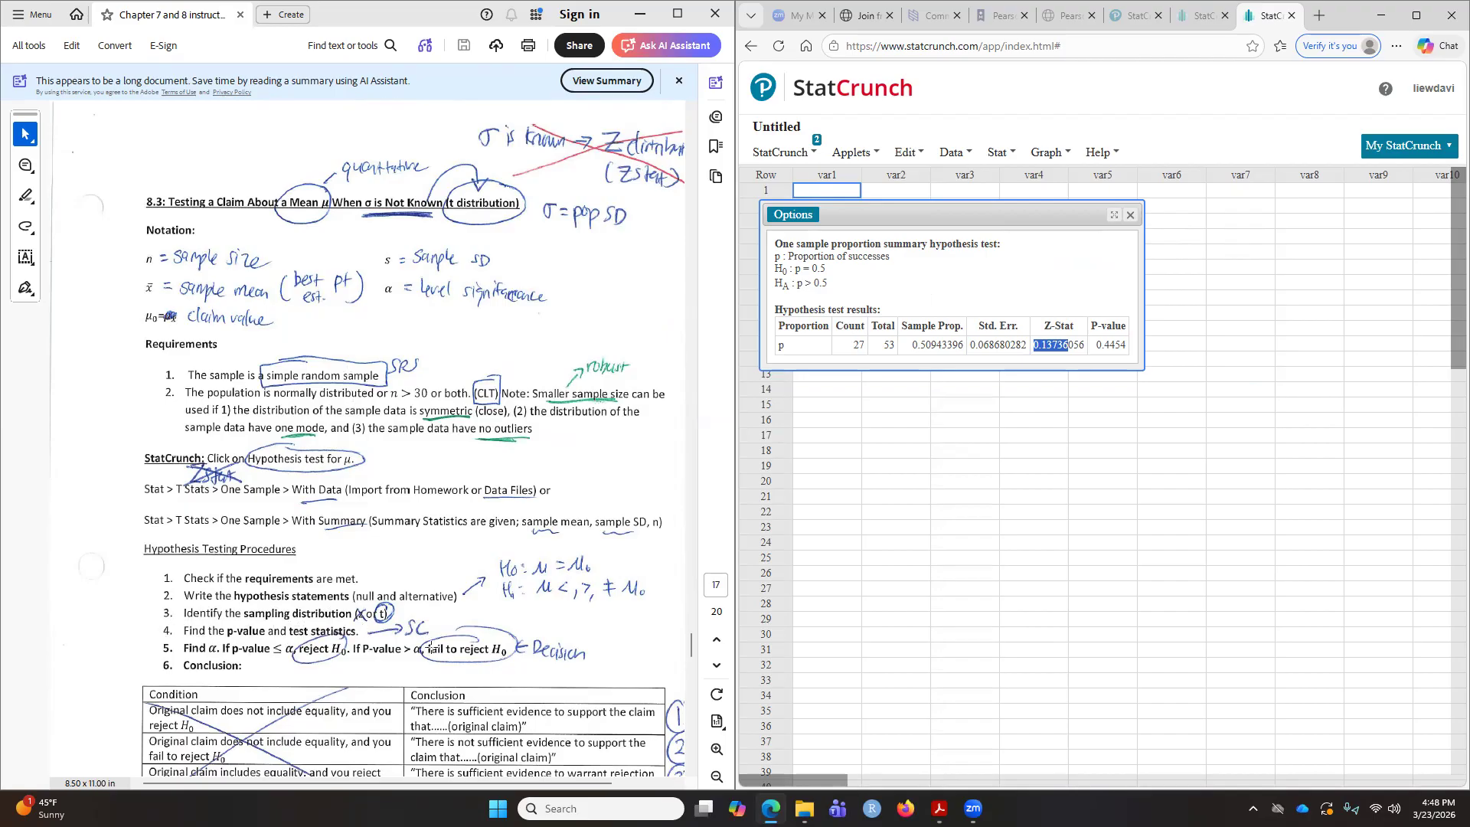
pyautogui.moveTo(118, 453); pyautogui.dragTo(682, 545)
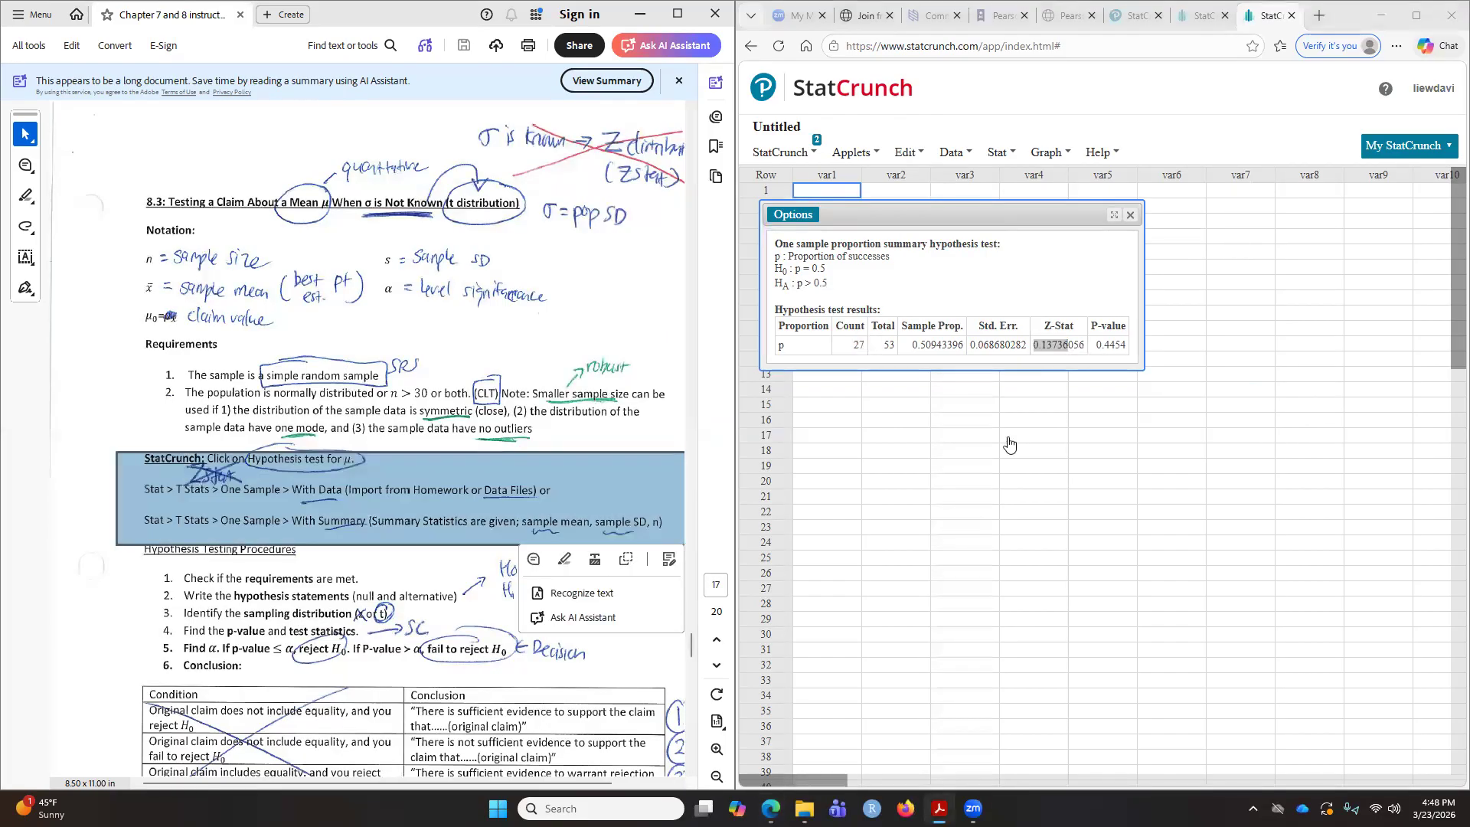
pyautogui.click(1130, 216)
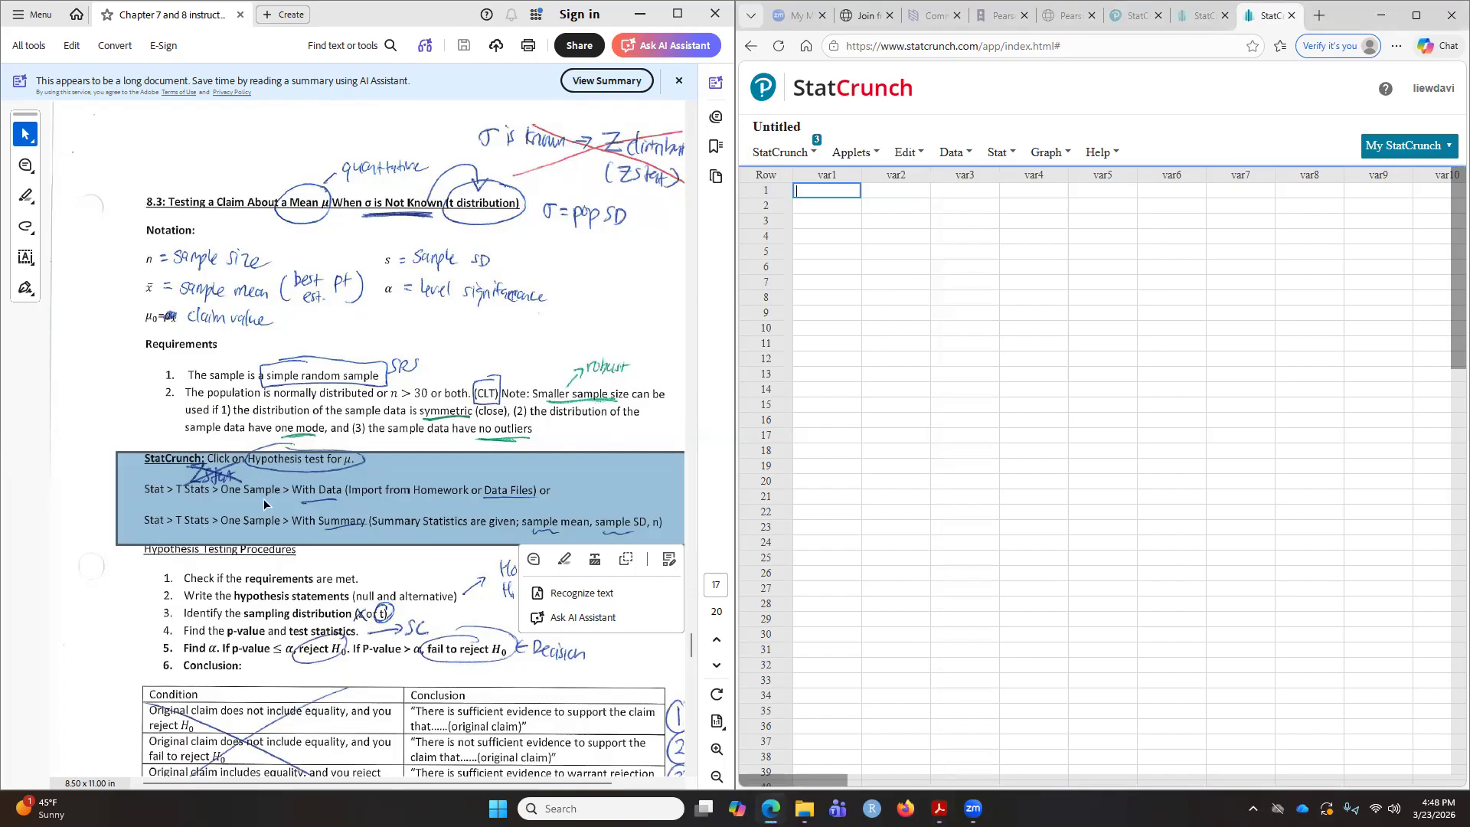
pyautogui.click(1013, 157)
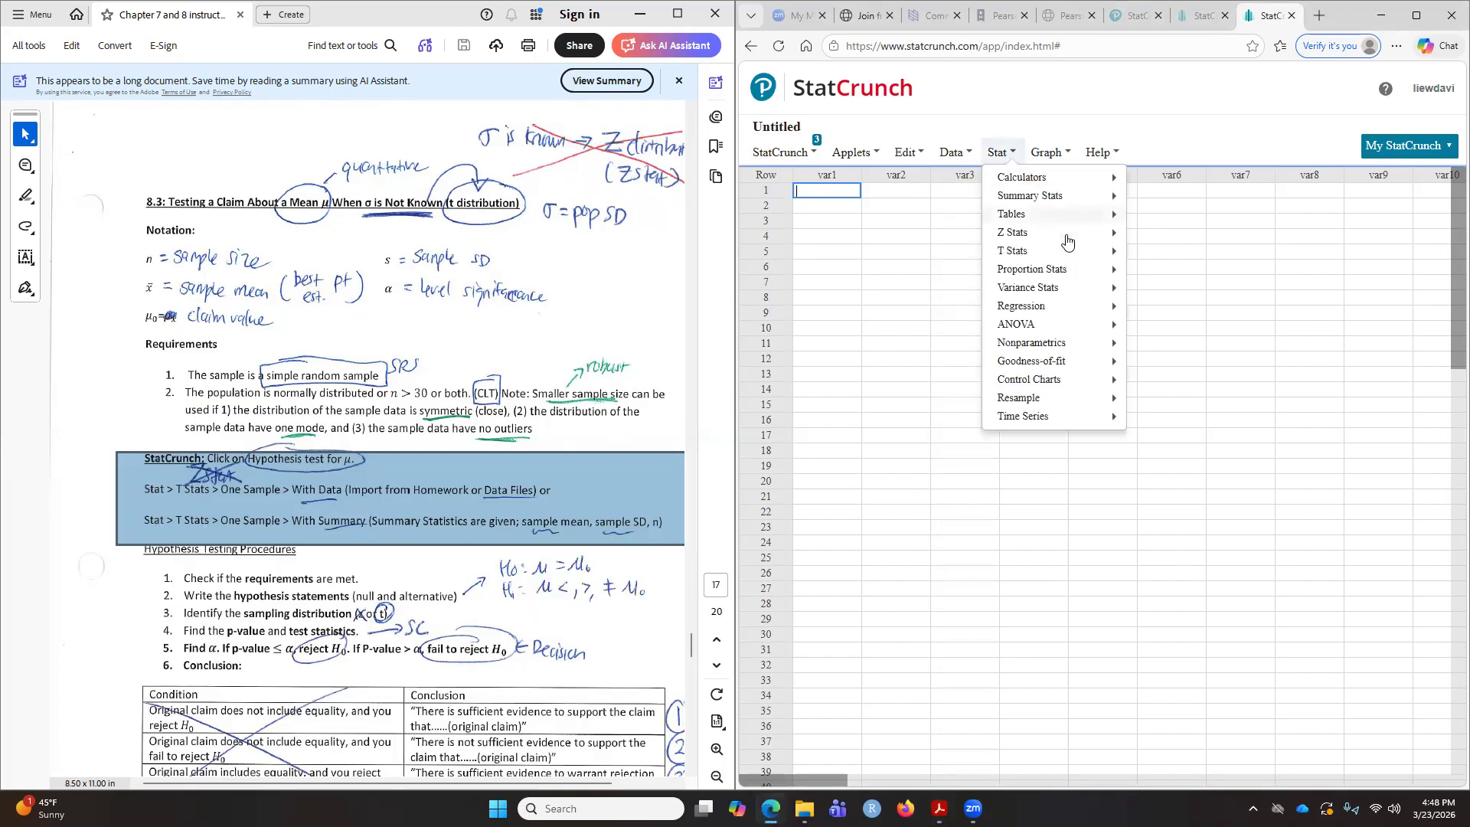
pyautogui.moveTo(1072, 250)
pyautogui.moveTo(1169, 264)
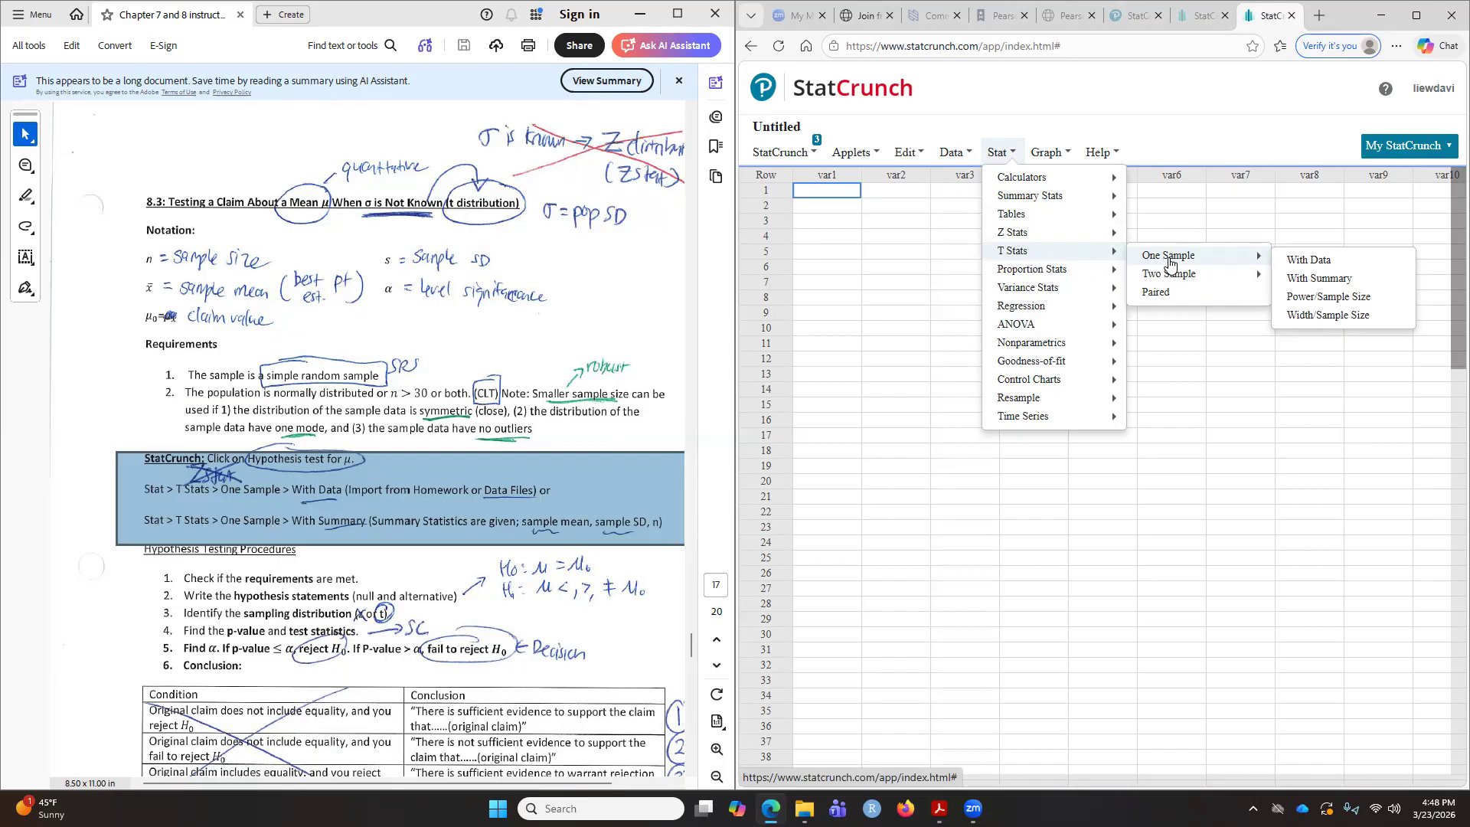
pyautogui.click(1308, 260)
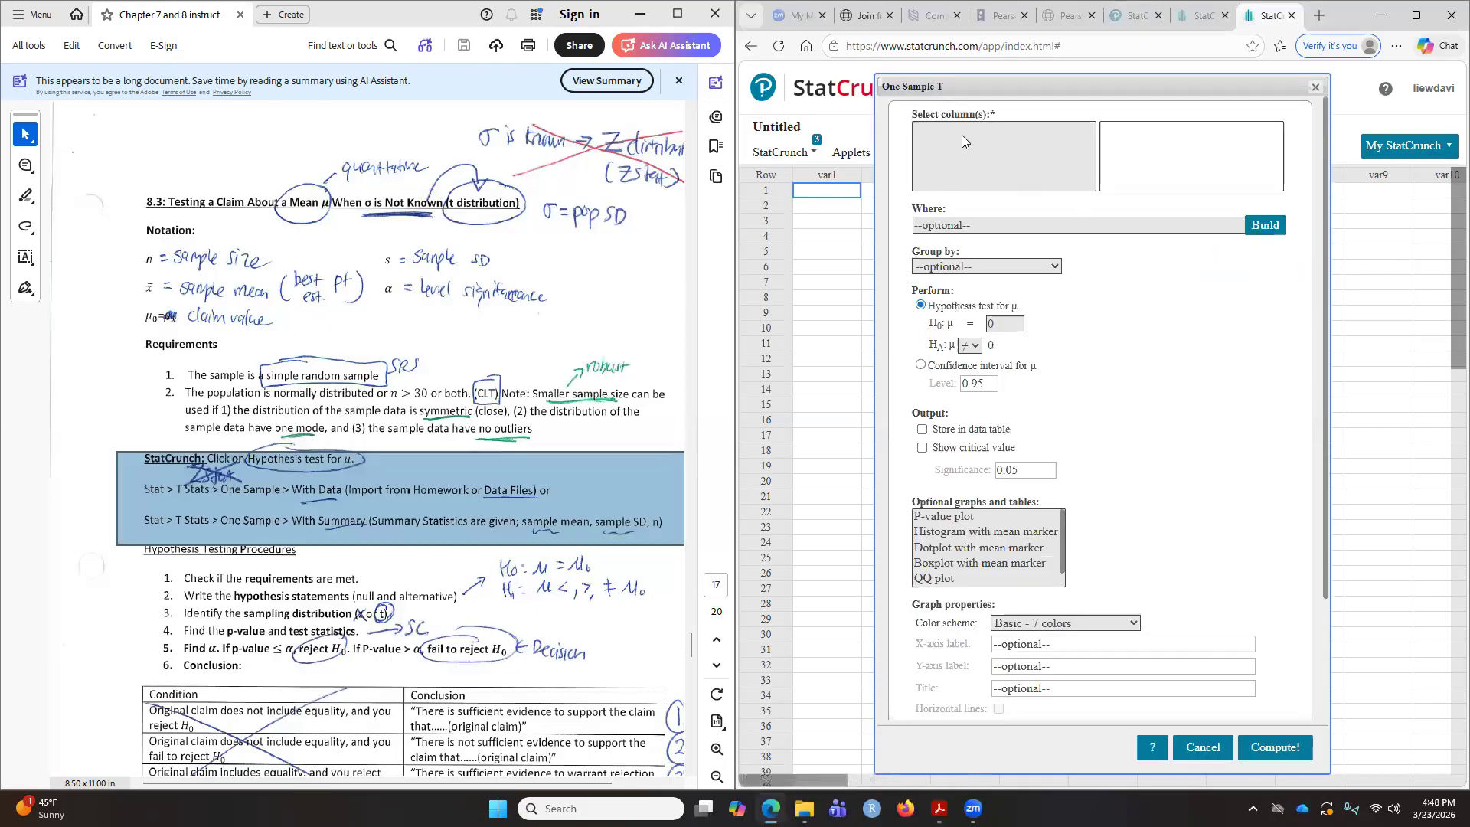
pyautogui.click(1315, 86)
# Step: Open the textbook data sets from the MyLab course's StatCrunch page and load 01 Body Data
pyautogui.click(1125, 16)
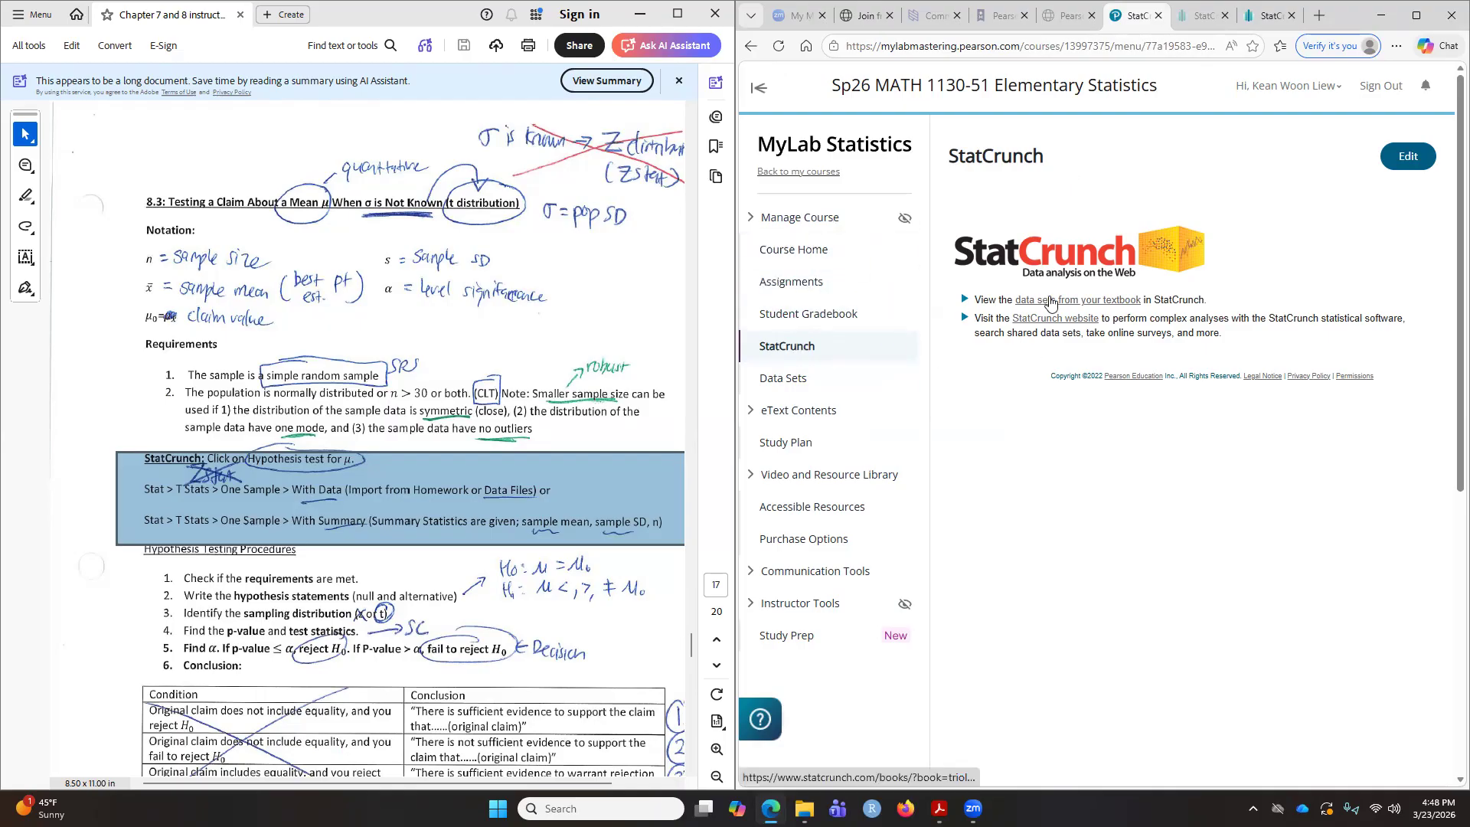
pyautogui.click(1050, 301)
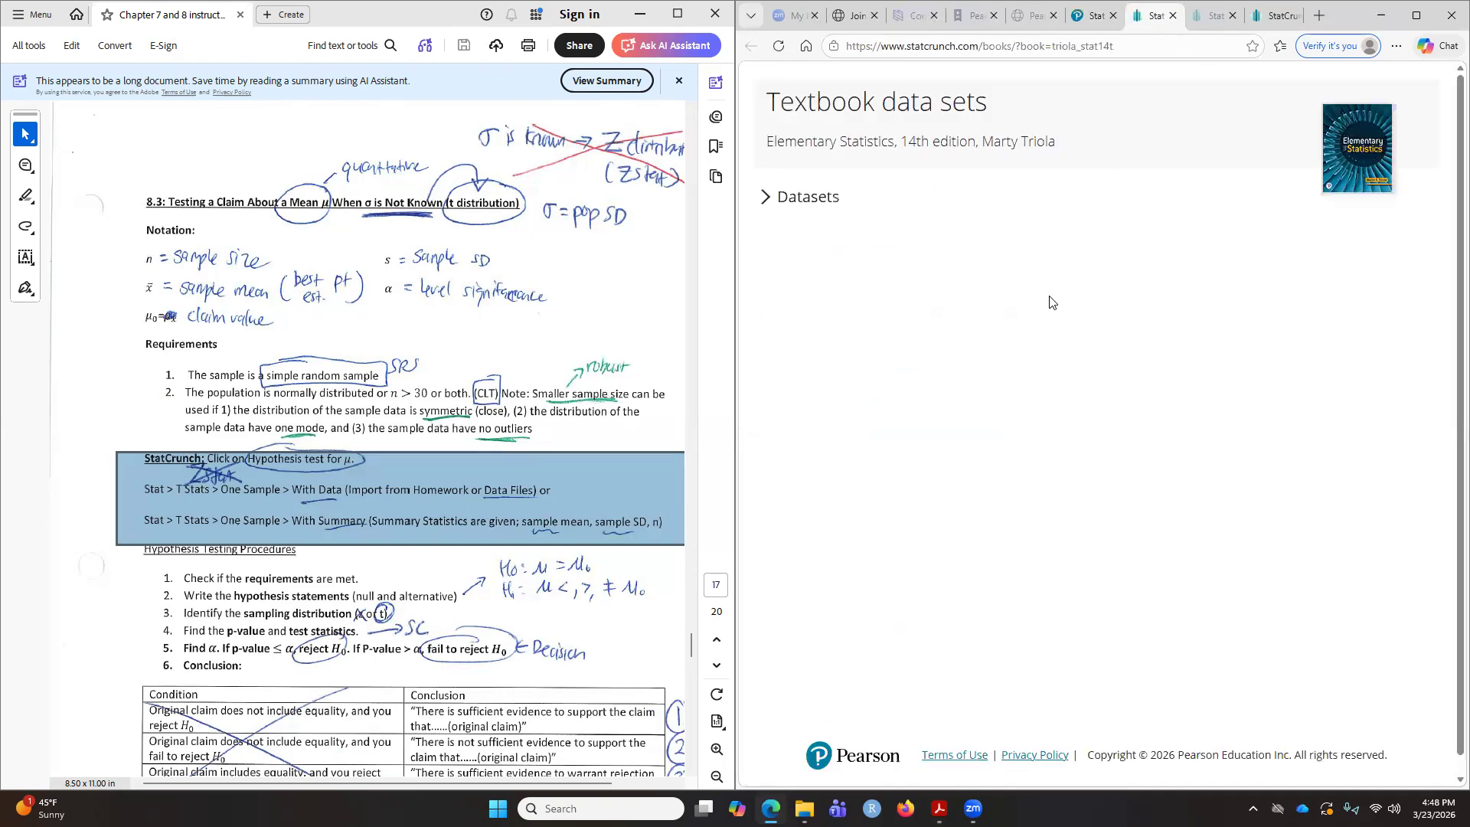
pyautogui.click(810, 260)
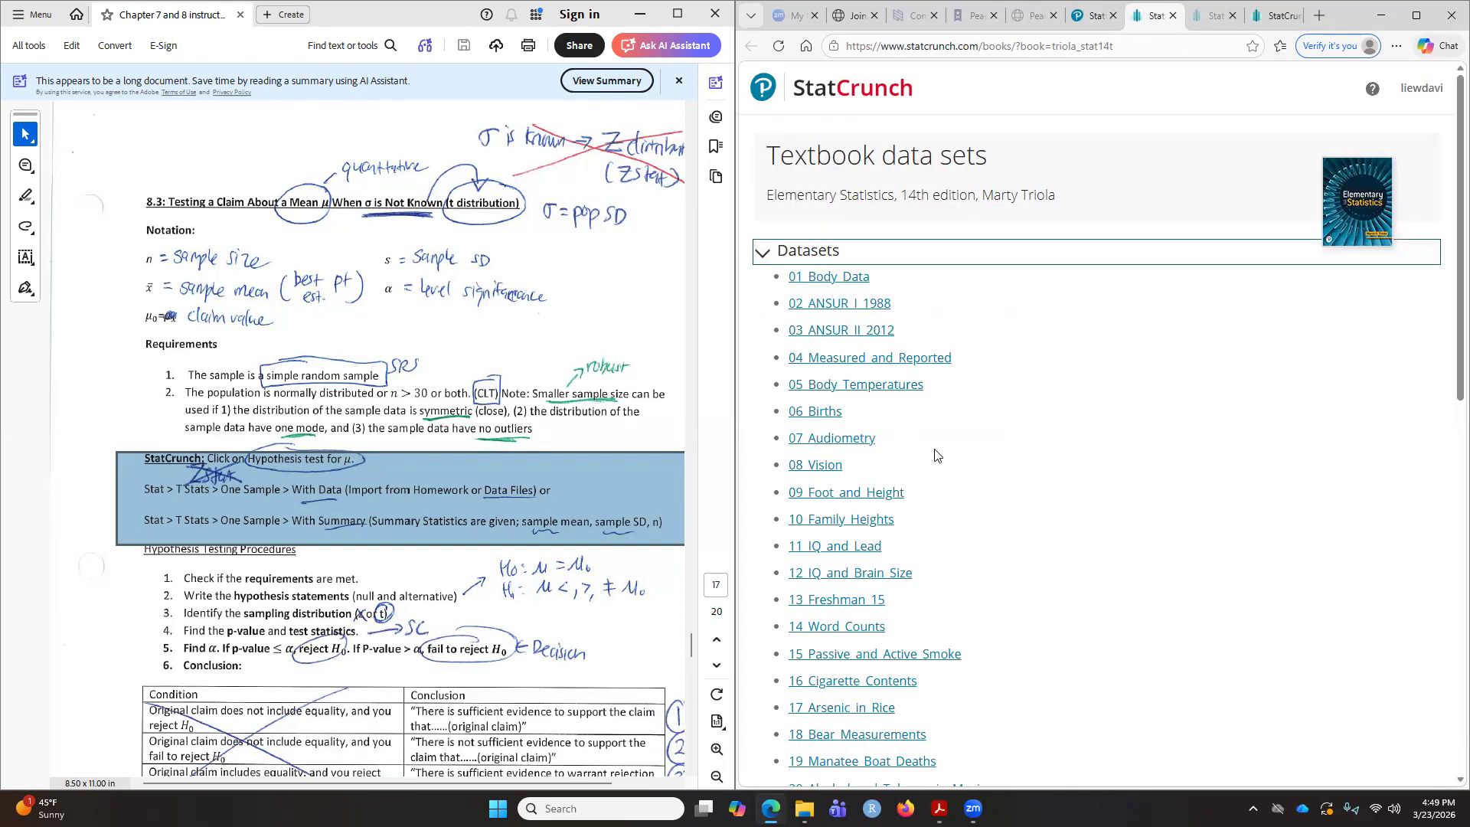
pyautogui.click(836, 277)
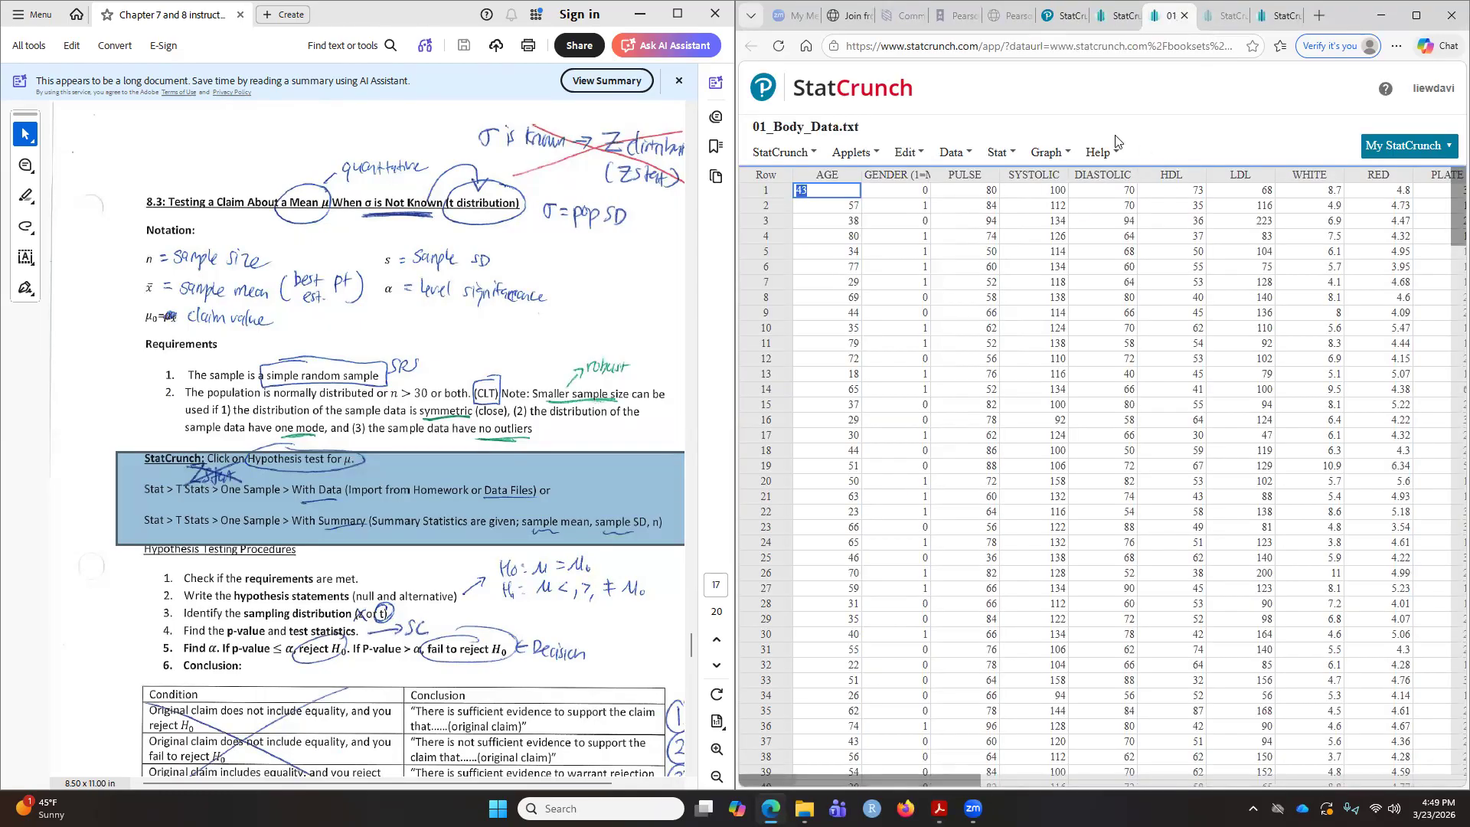
# Step: Start a one-sample t test with data on the body data set and choose the AGE column
pyautogui.click(1007, 153)
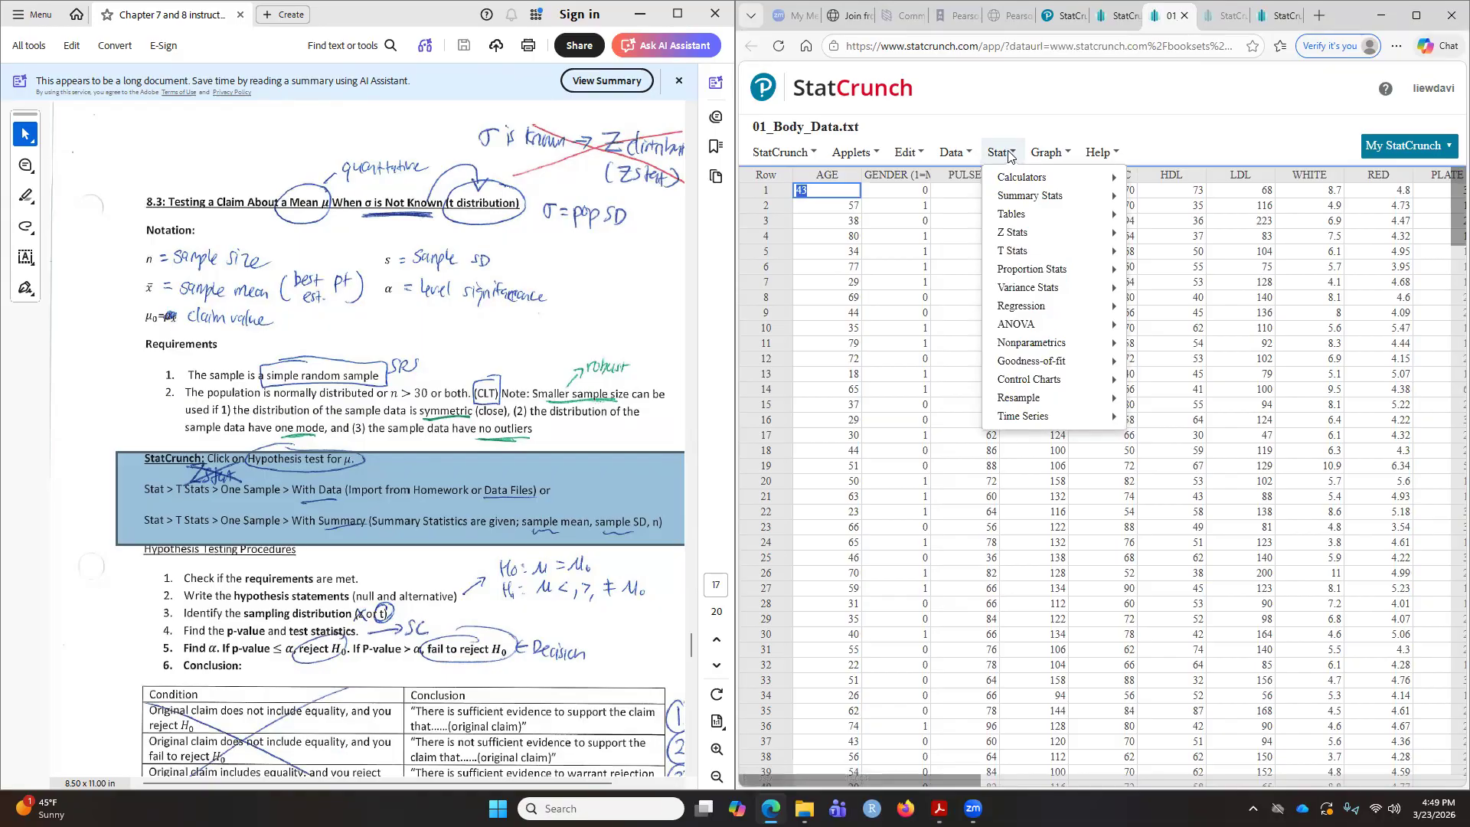
pyautogui.moveTo(1018, 250)
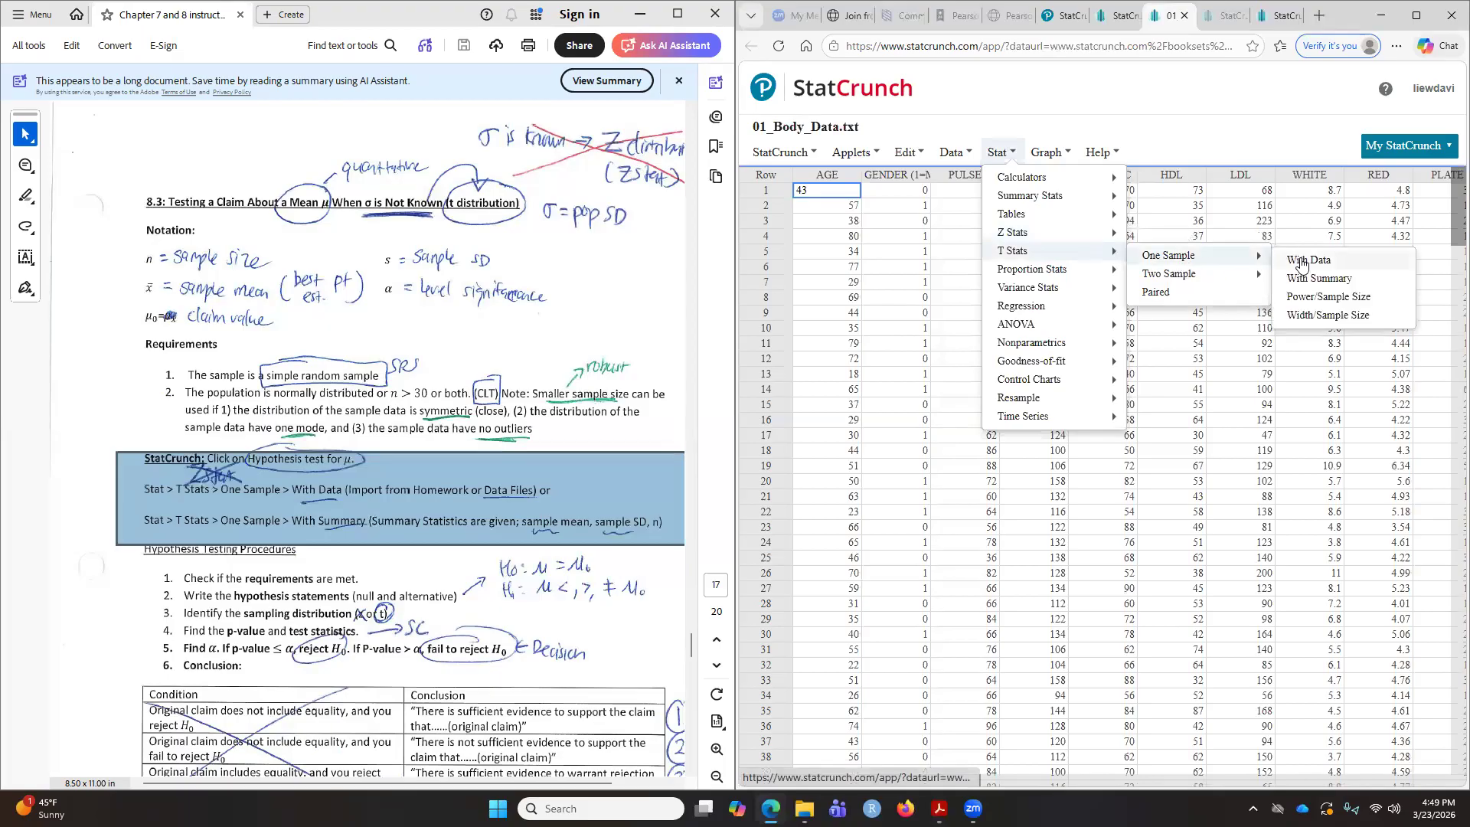
pyautogui.click(1306, 260)
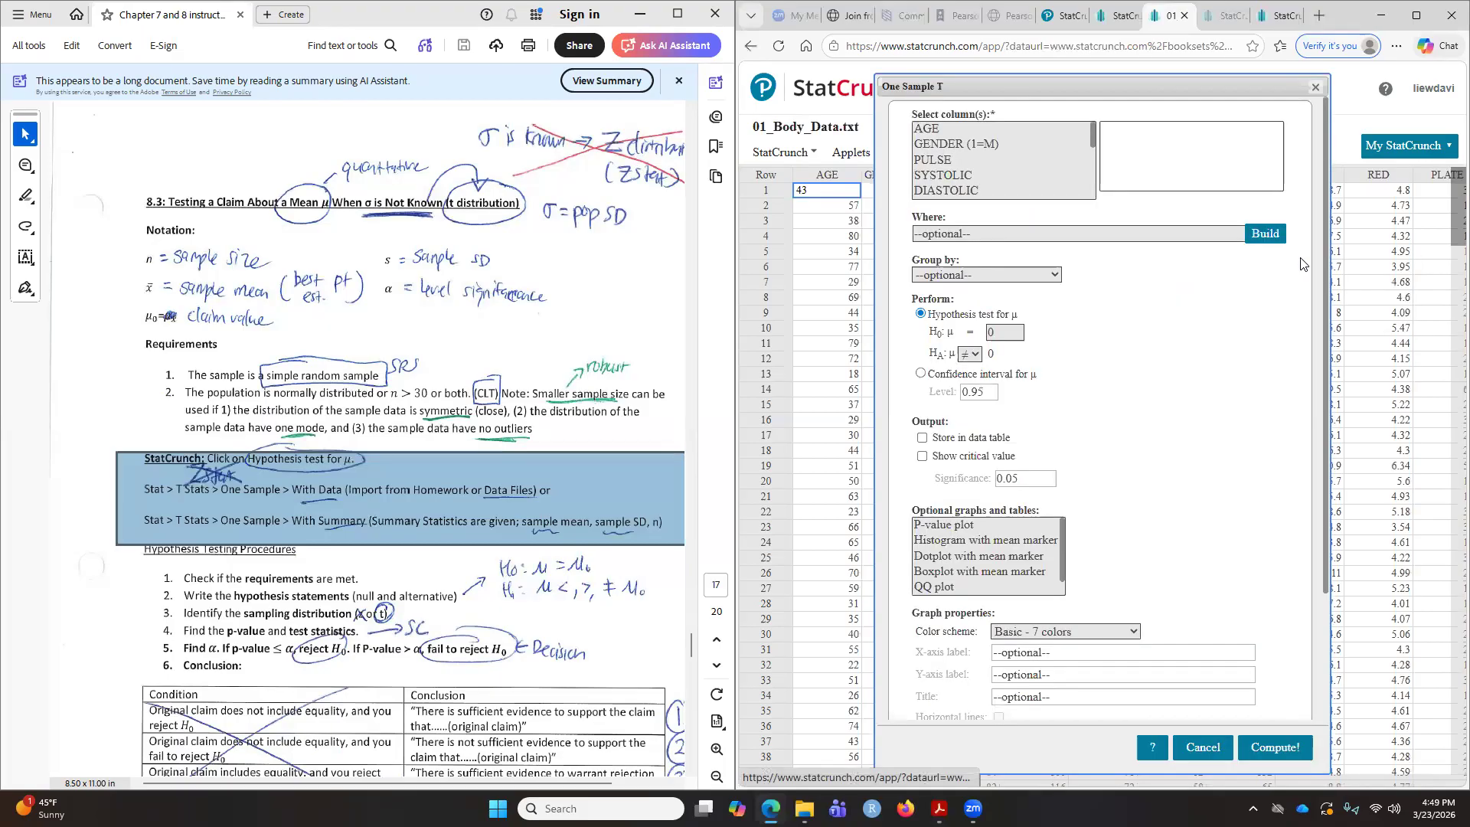
pyautogui.click(930, 129)
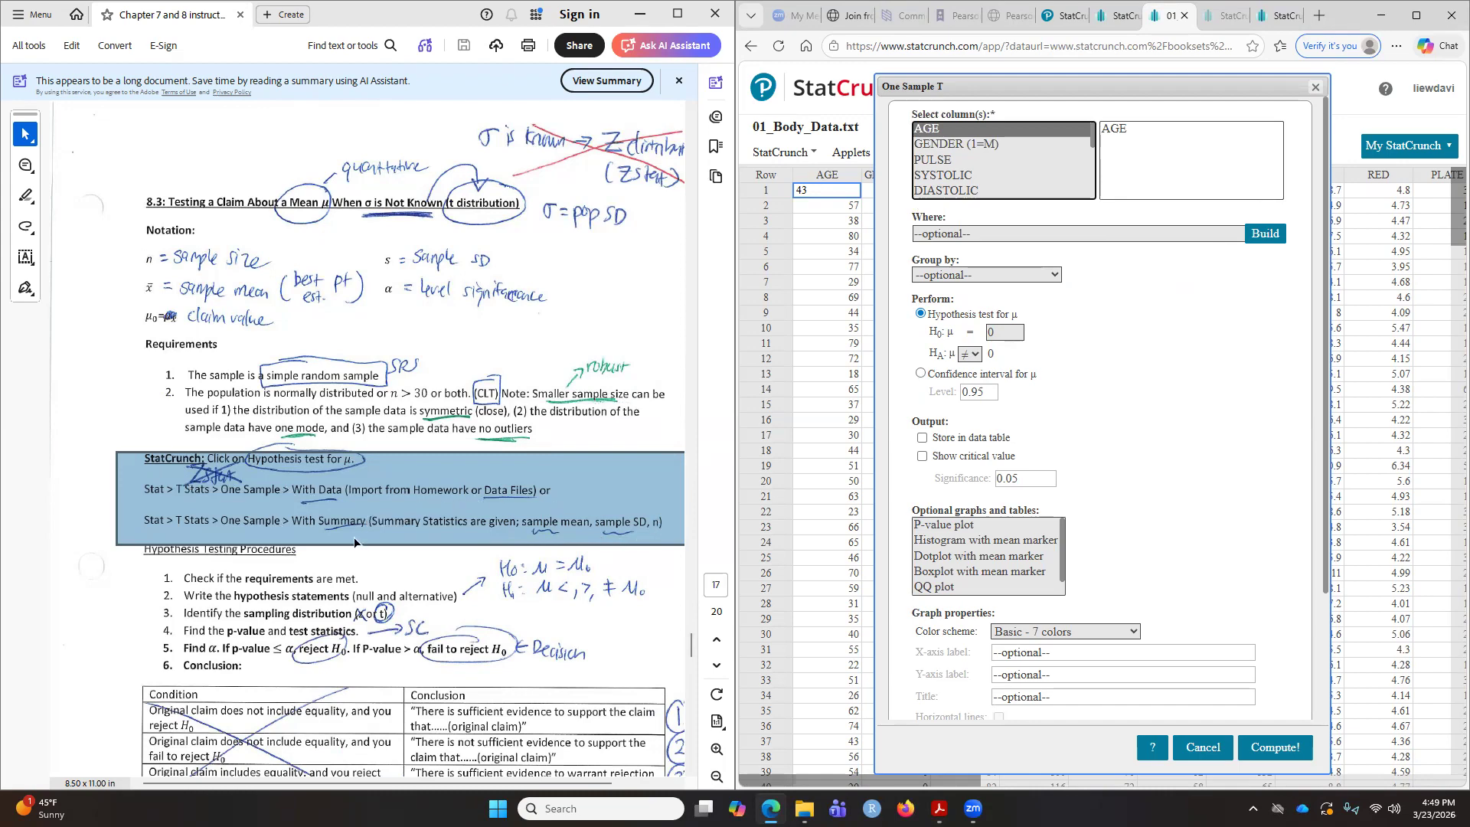
# Step: Find example 2 about New York City taxicab costs in the notes, and close the t test setup and body data set
pyautogui.scroll(-15, 354, 542)
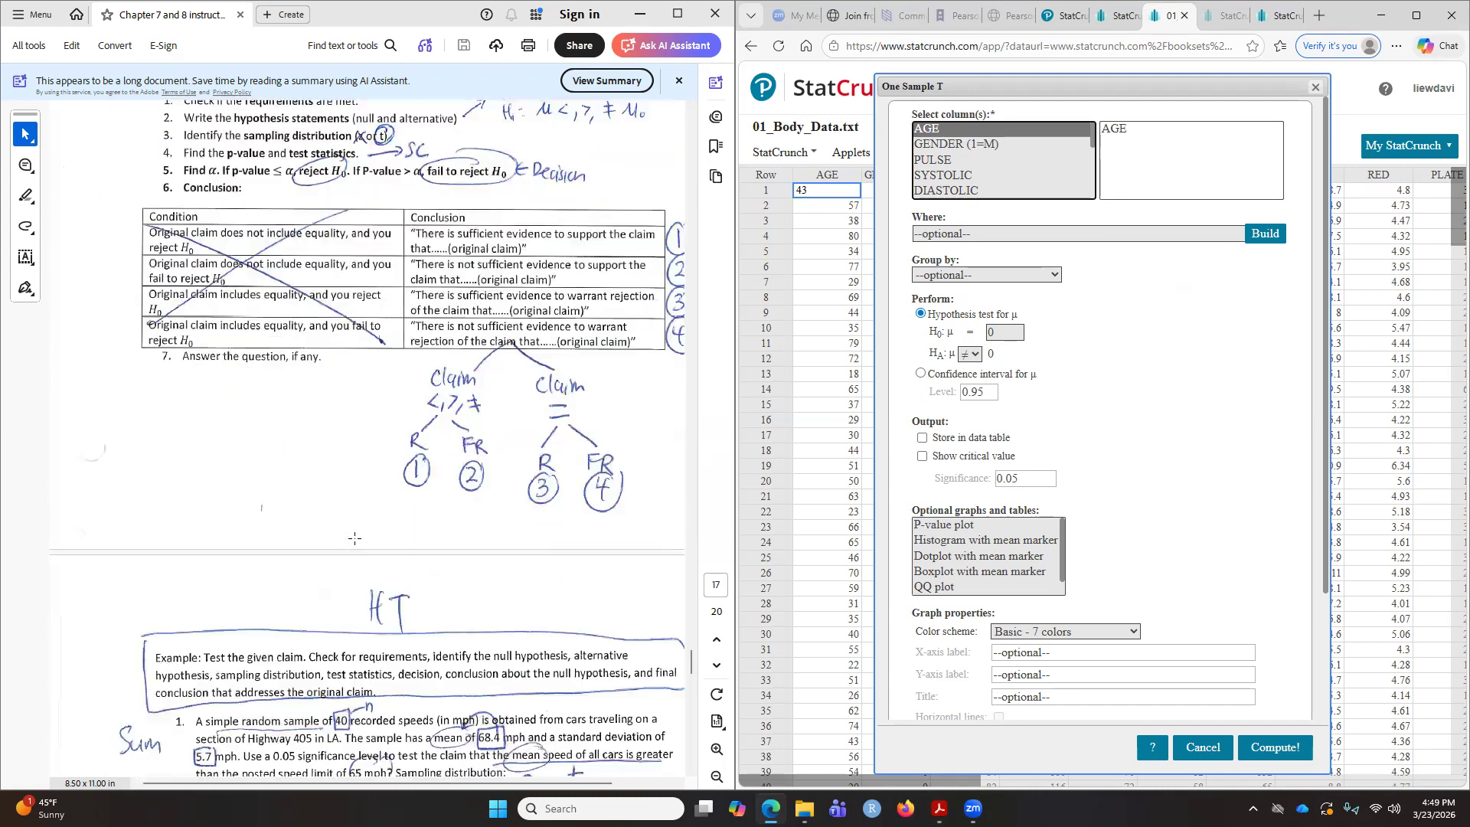
pyautogui.scroll(-15, 354, 538)
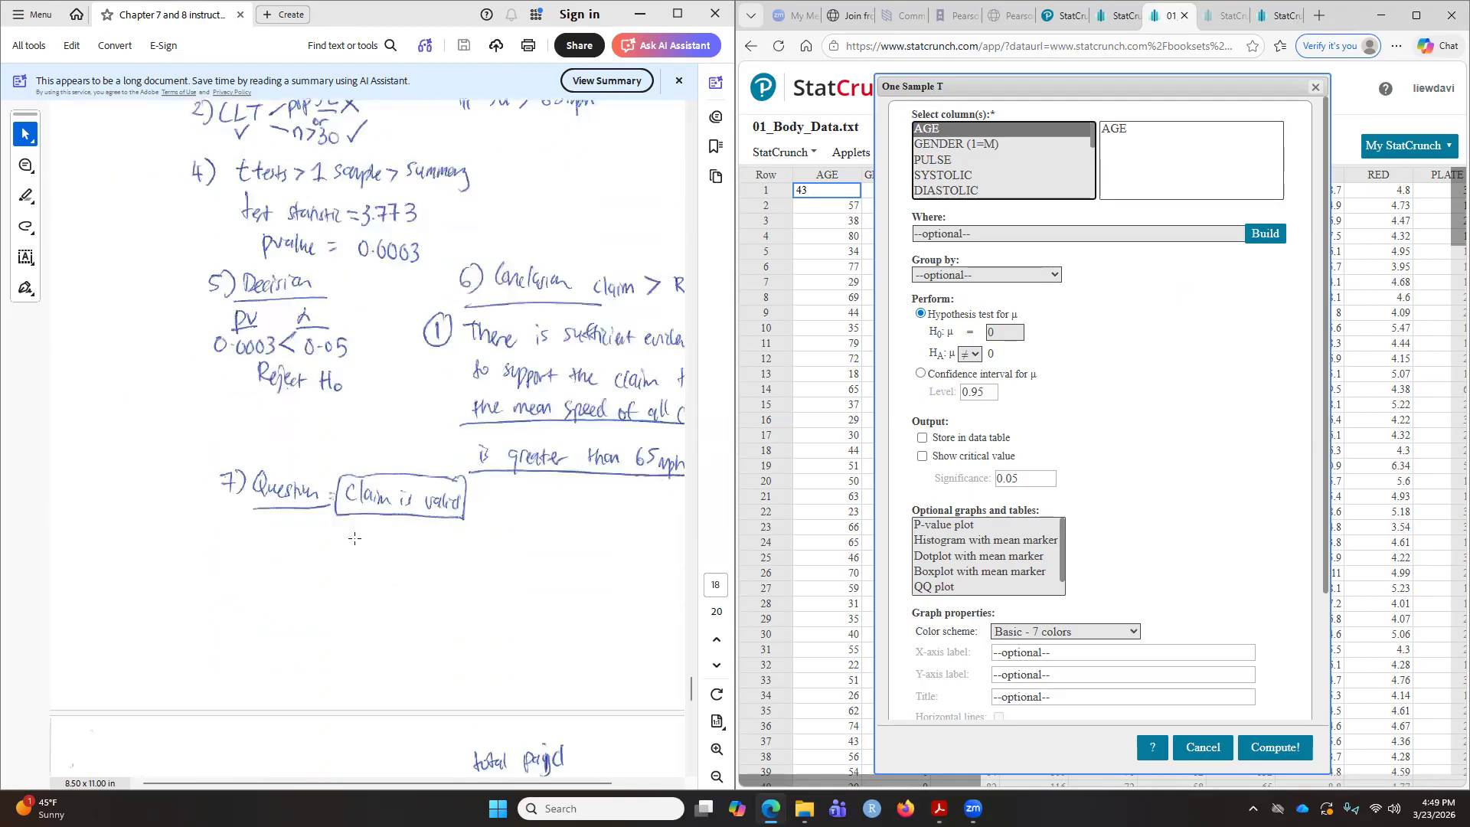
pyautogui.scroll(-1, 354, 540)
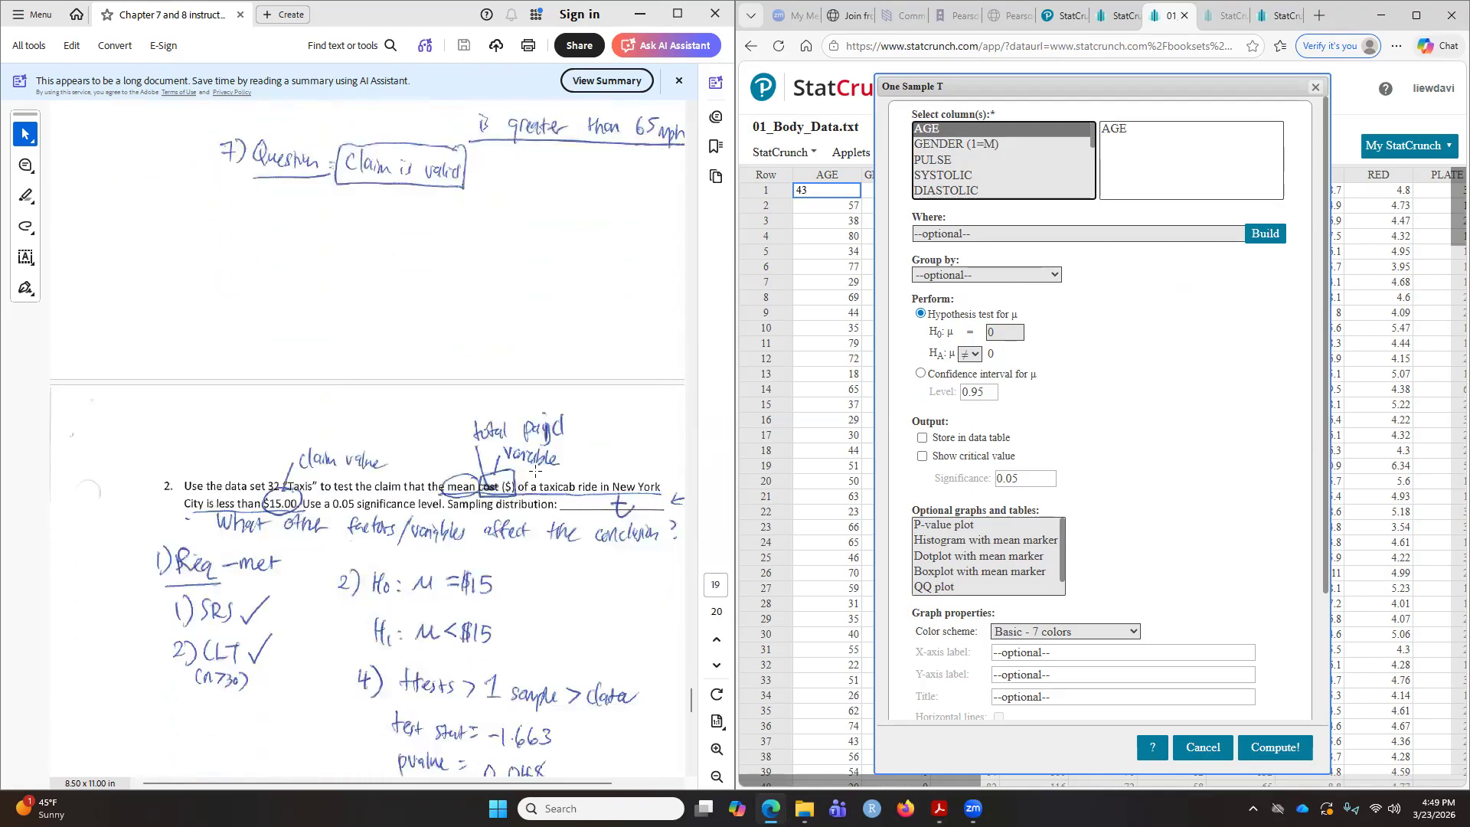
pyautogui.click(1316, 88)
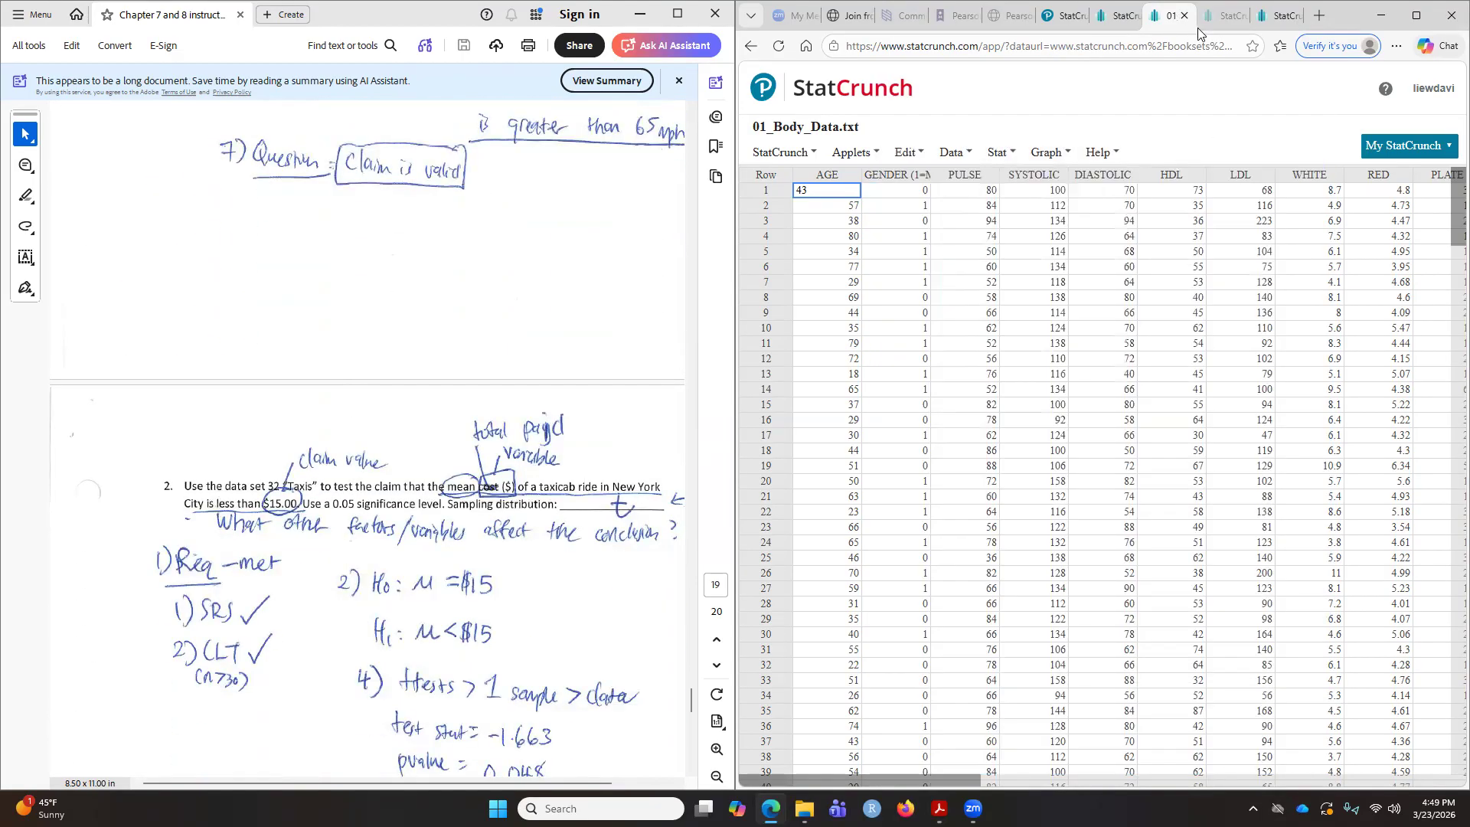
pyautogui.click(1184, 15)
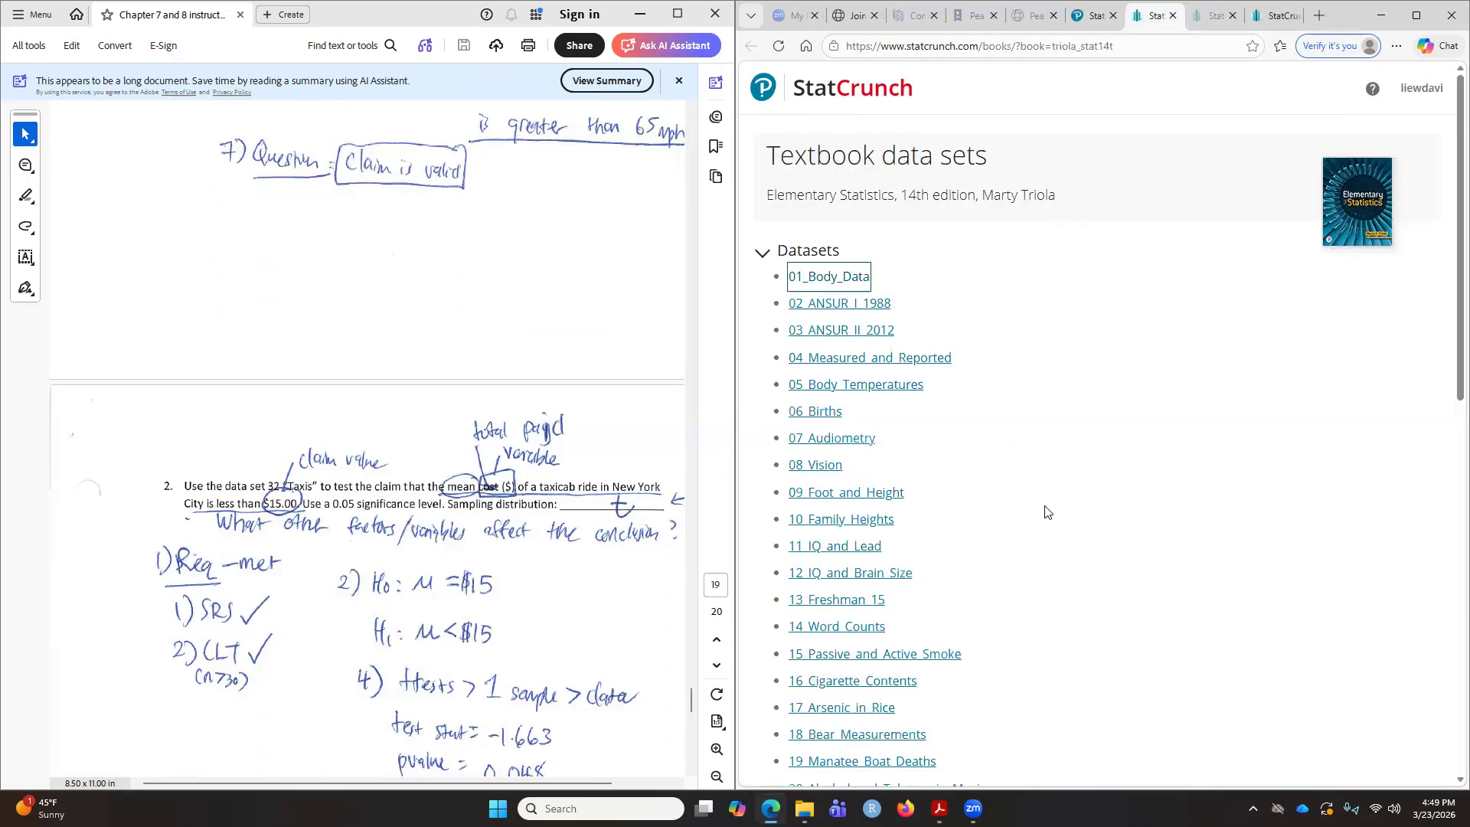
# Step: Find the 32 Taxis data set in the textbook data sets and load it
pyautogui.click(1097, 16)
pyautogui.click(1072, 300)
pyautogui.scroll(-4, 968, 635)
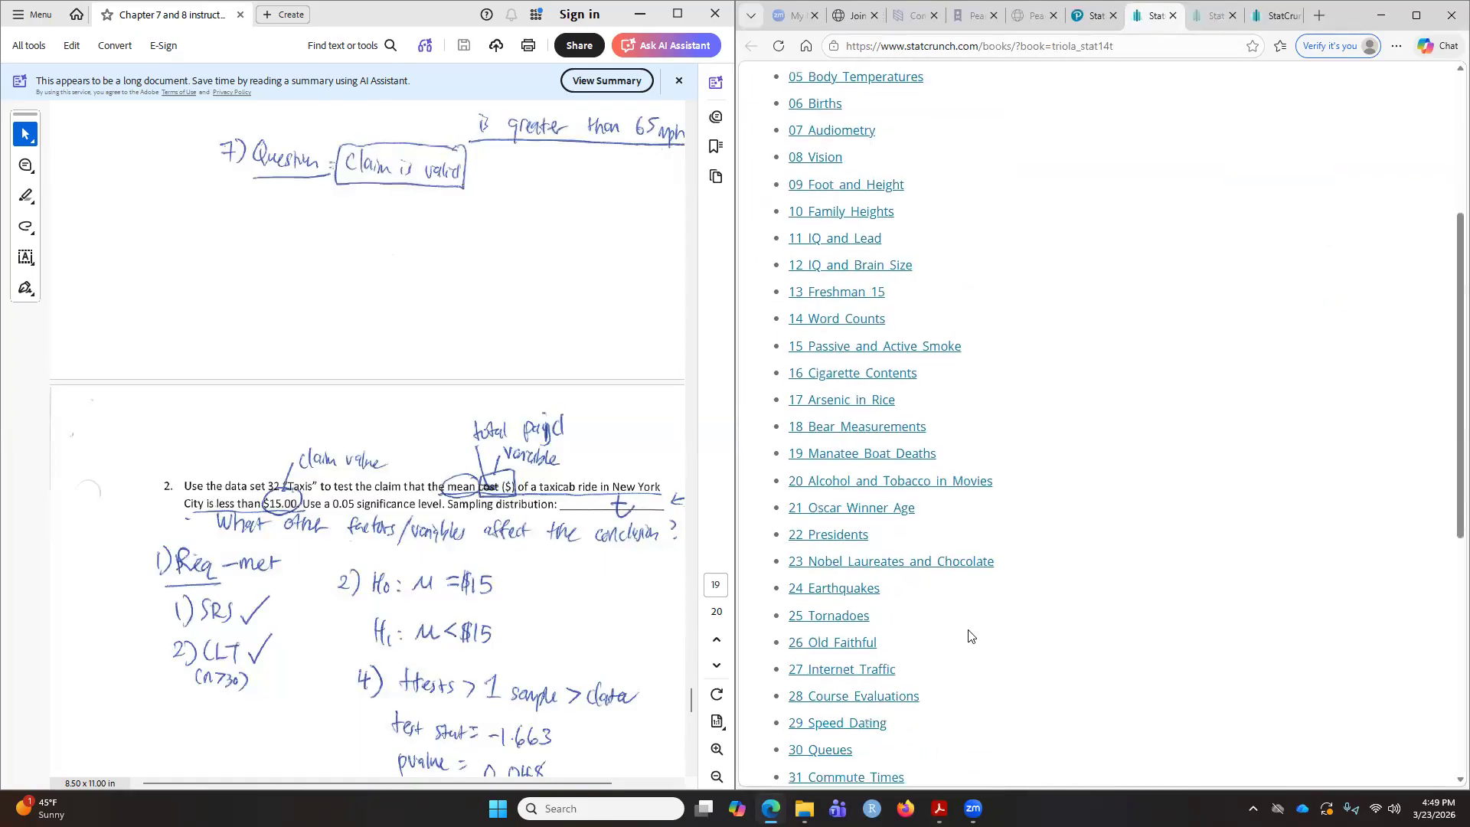
pyautogui.scroll(-4, 969, 635)
pyautogui.click(823, 506)
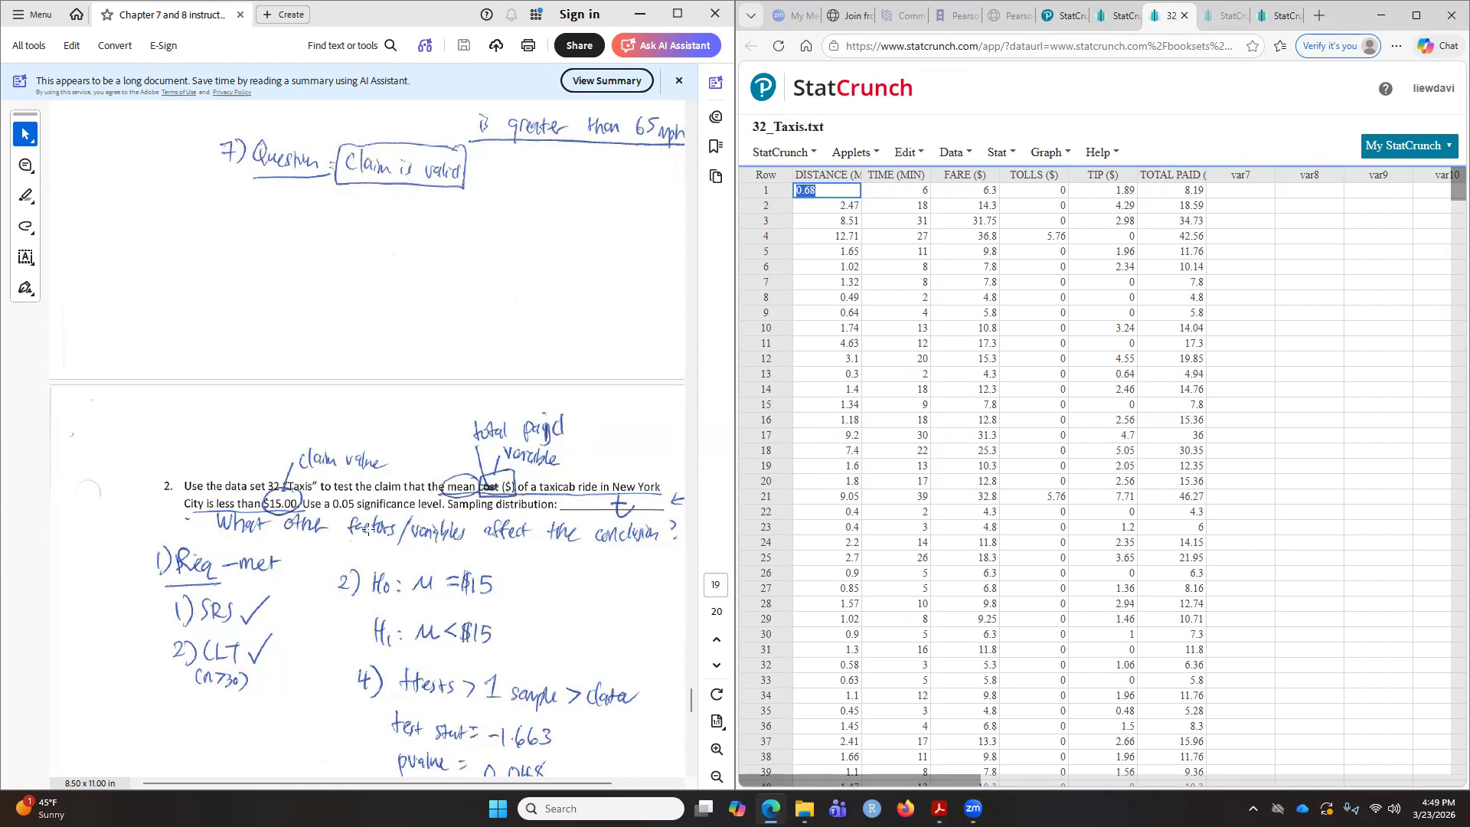
# Step: Point out the taxicab claim in example 2 and set up a one-sample t test with data on the TOTAL PAID ($) column
pyautogui.moveTo(215, 503); pyautogui.dragTo(304, 505)
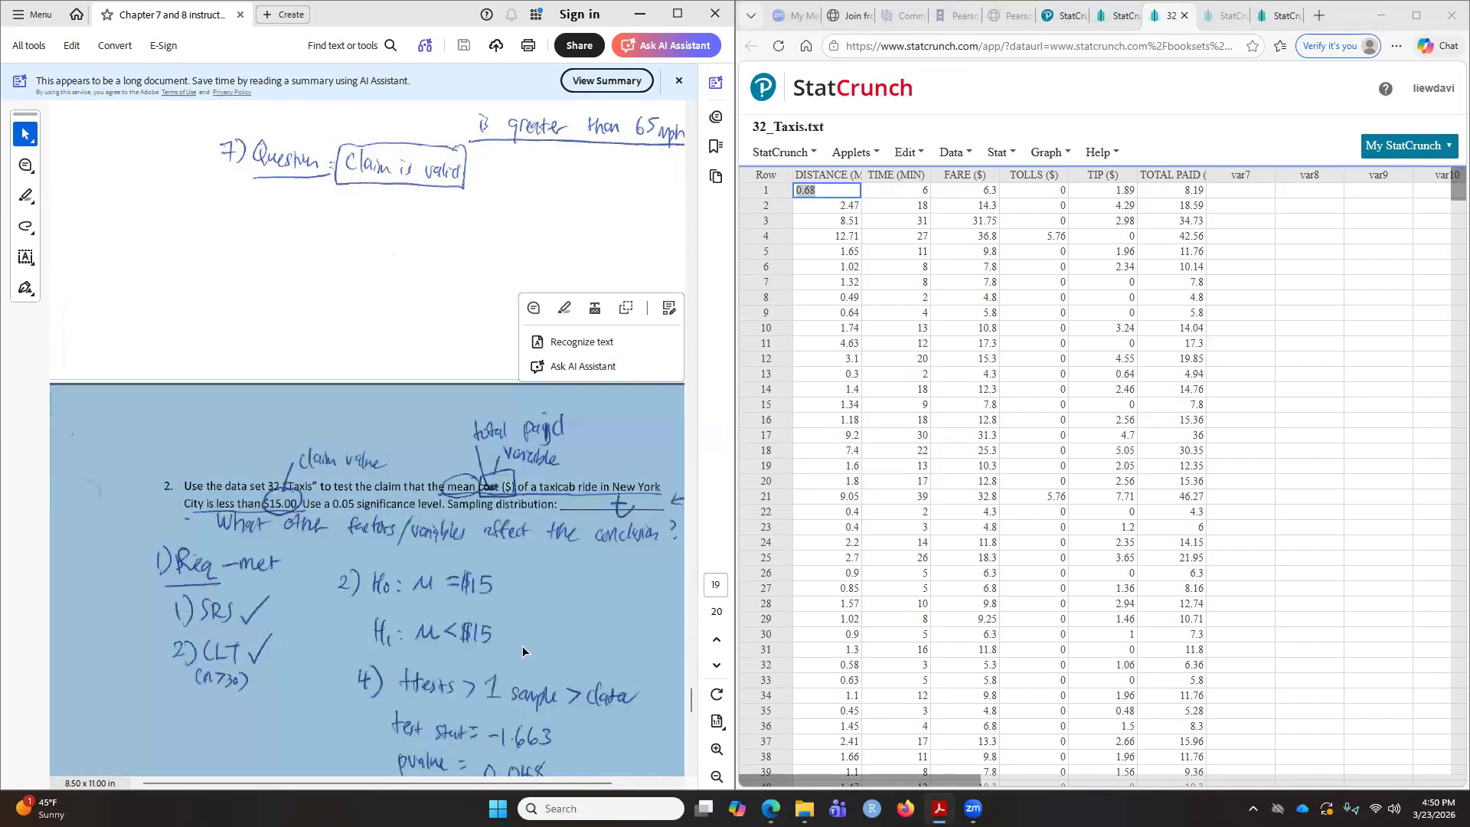
pyautogui.click(522, 645)
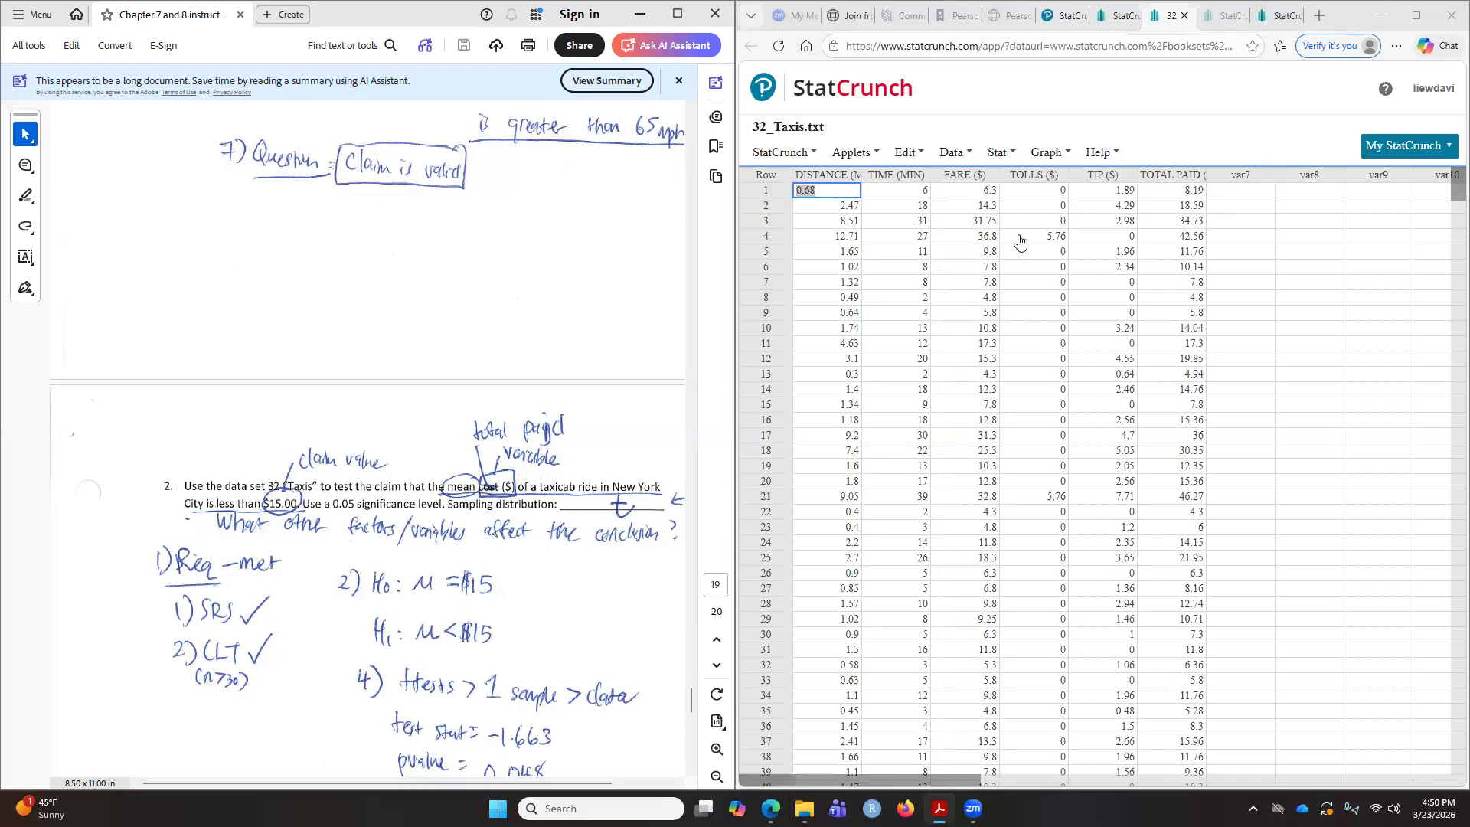
pyautogui.click(1005, 159)
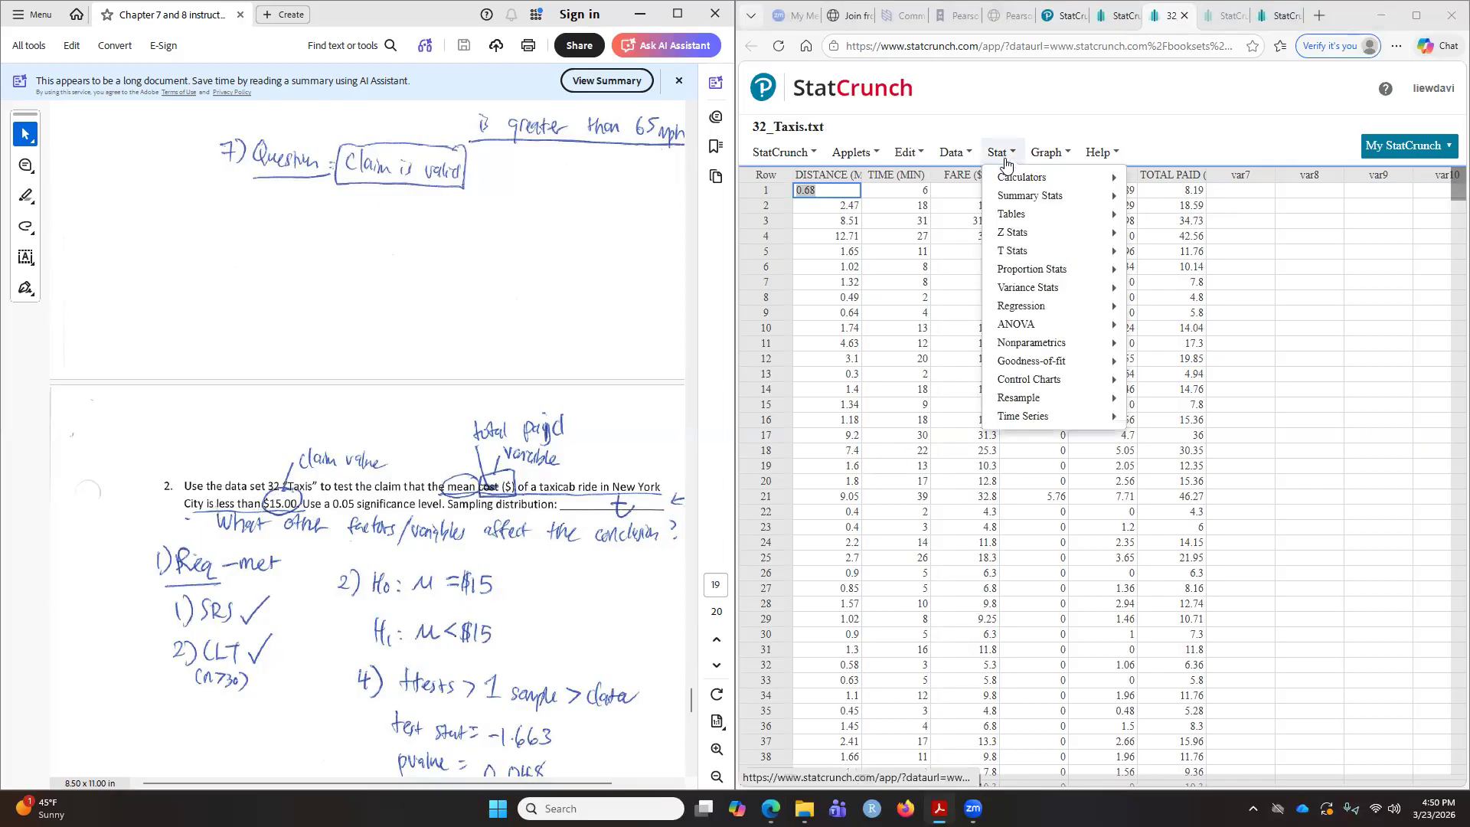
pyautogui.moveTo(1087, 253)
pyautogui.moveTo(1183, 256)
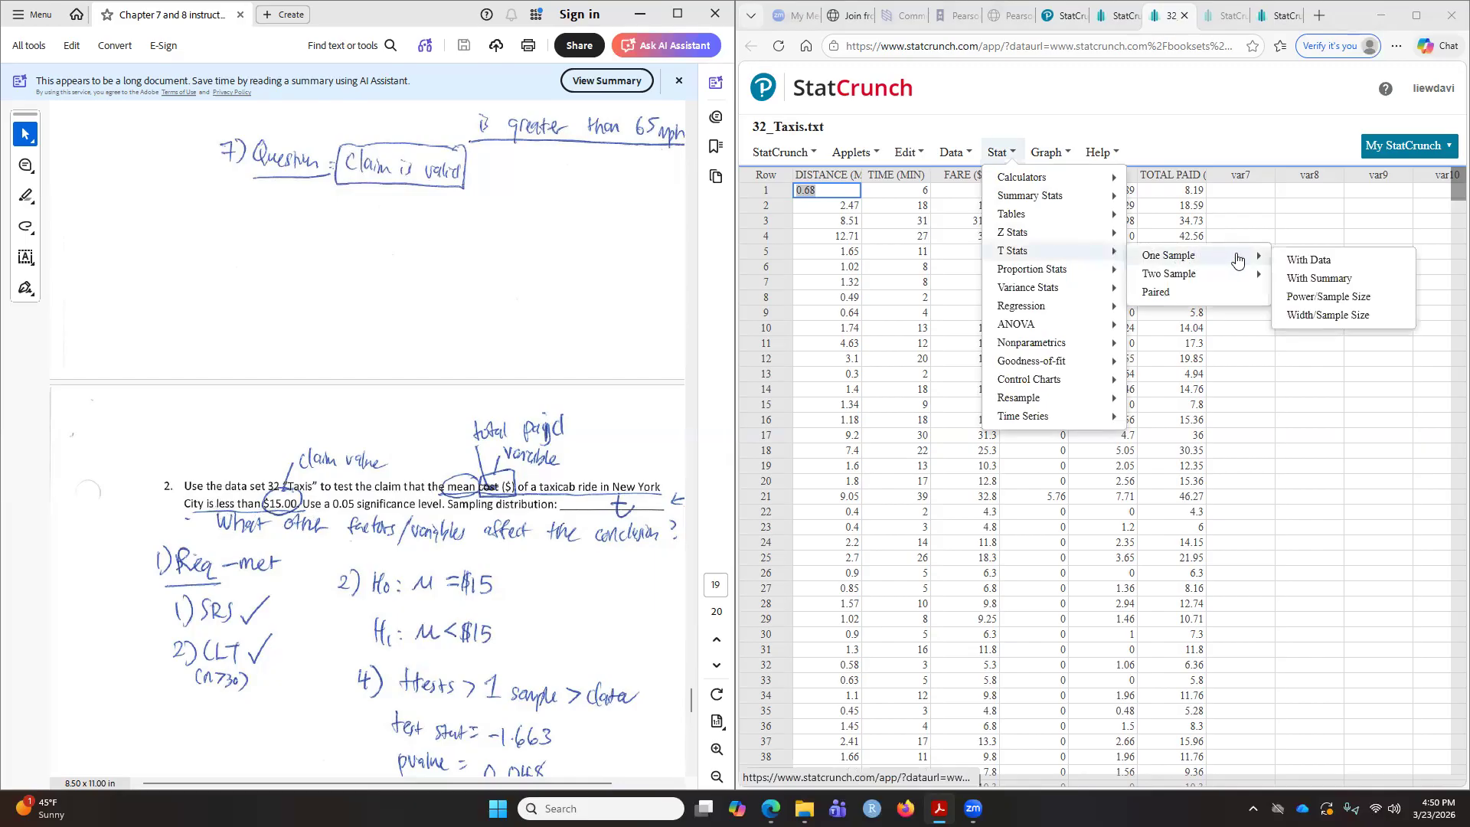
pyautogui.click(1307, 261)
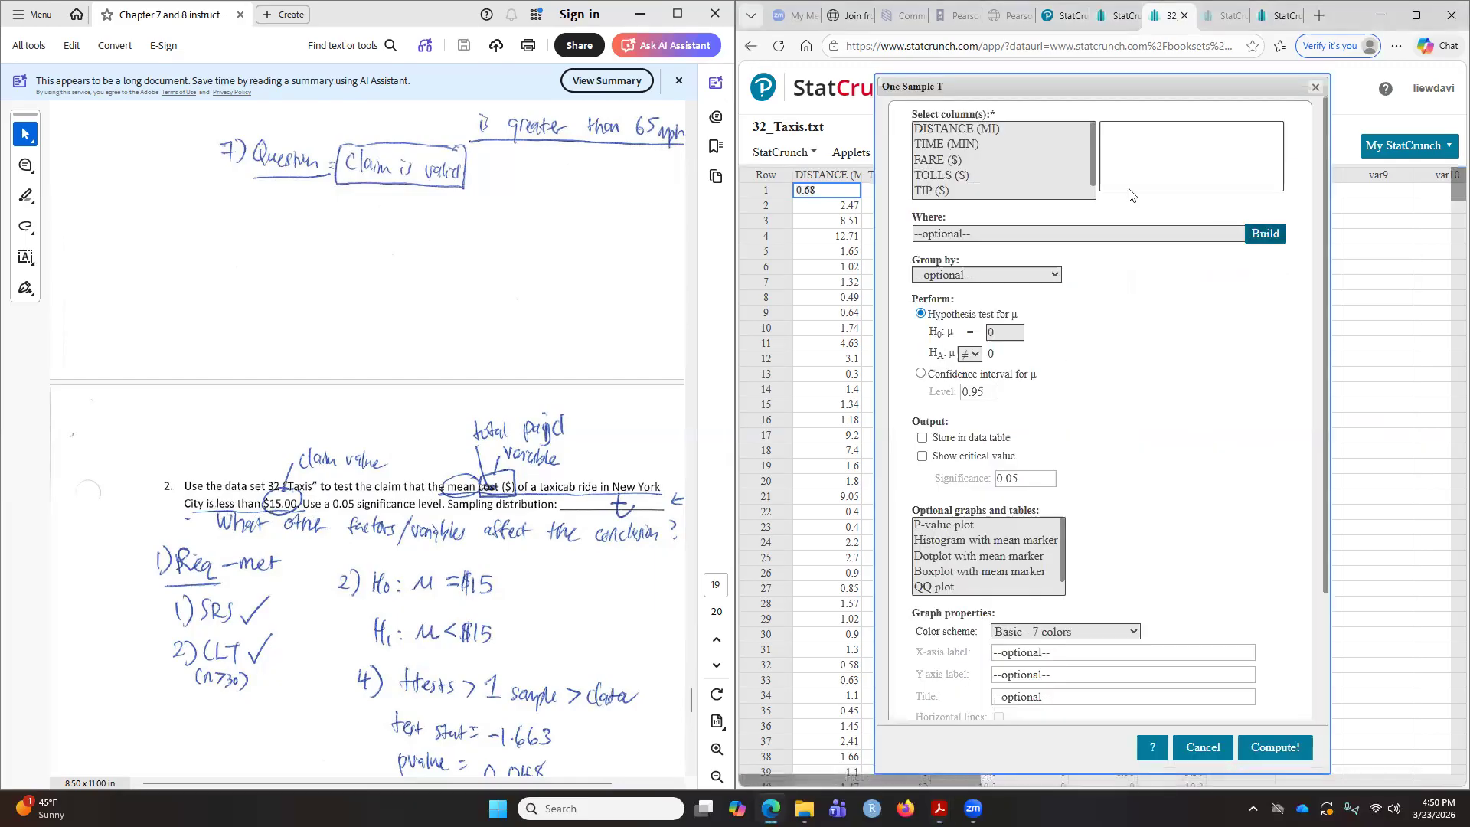
pyautogui.scroll(-1, 976, 176)
pyautogui.click(977, 191)
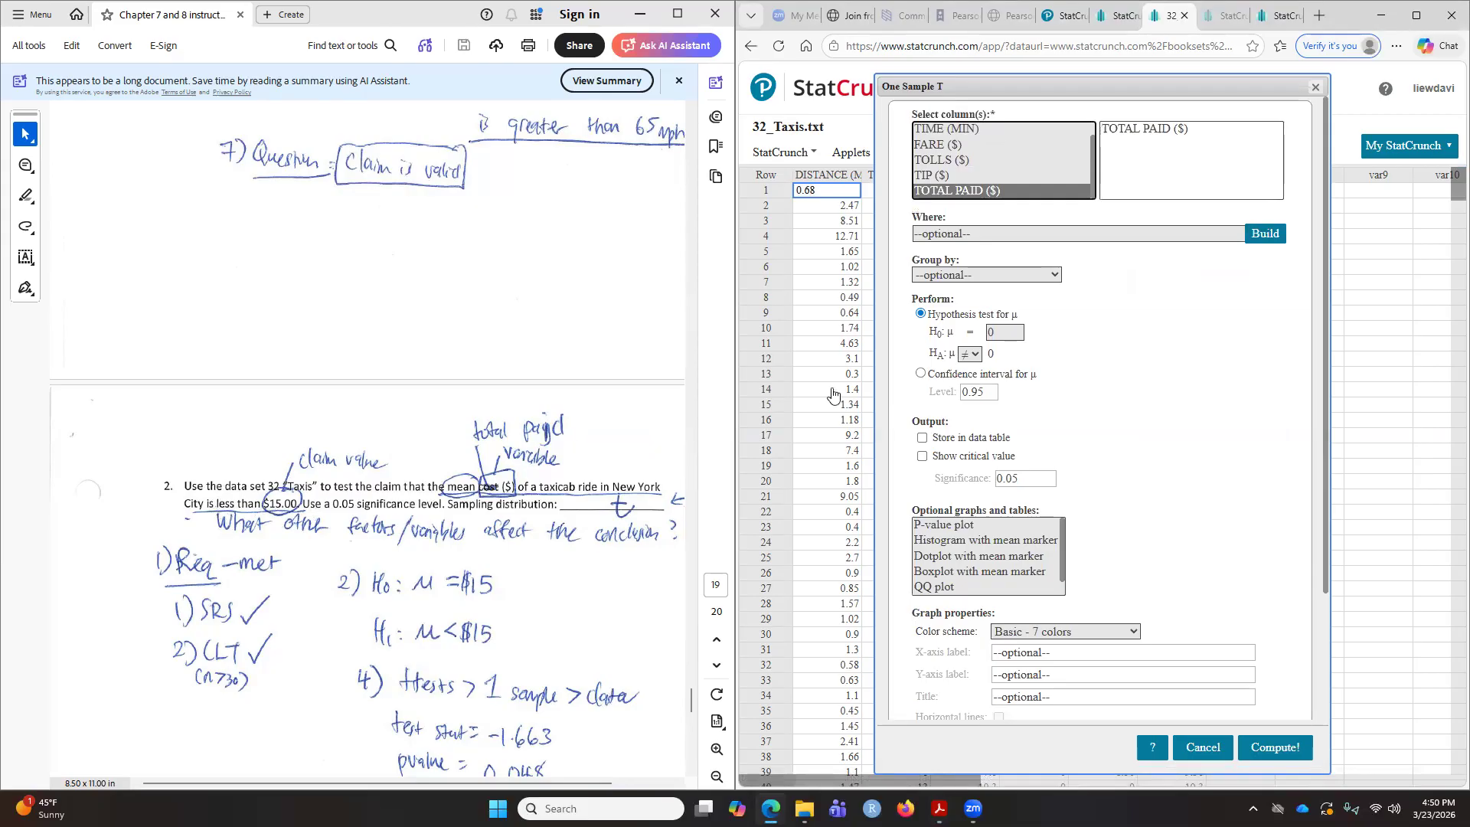
# Step: Set the null hypothesis to μ = 15 and the alternative hypothesis to μ < 15
pyautogui.click(1006, 333)
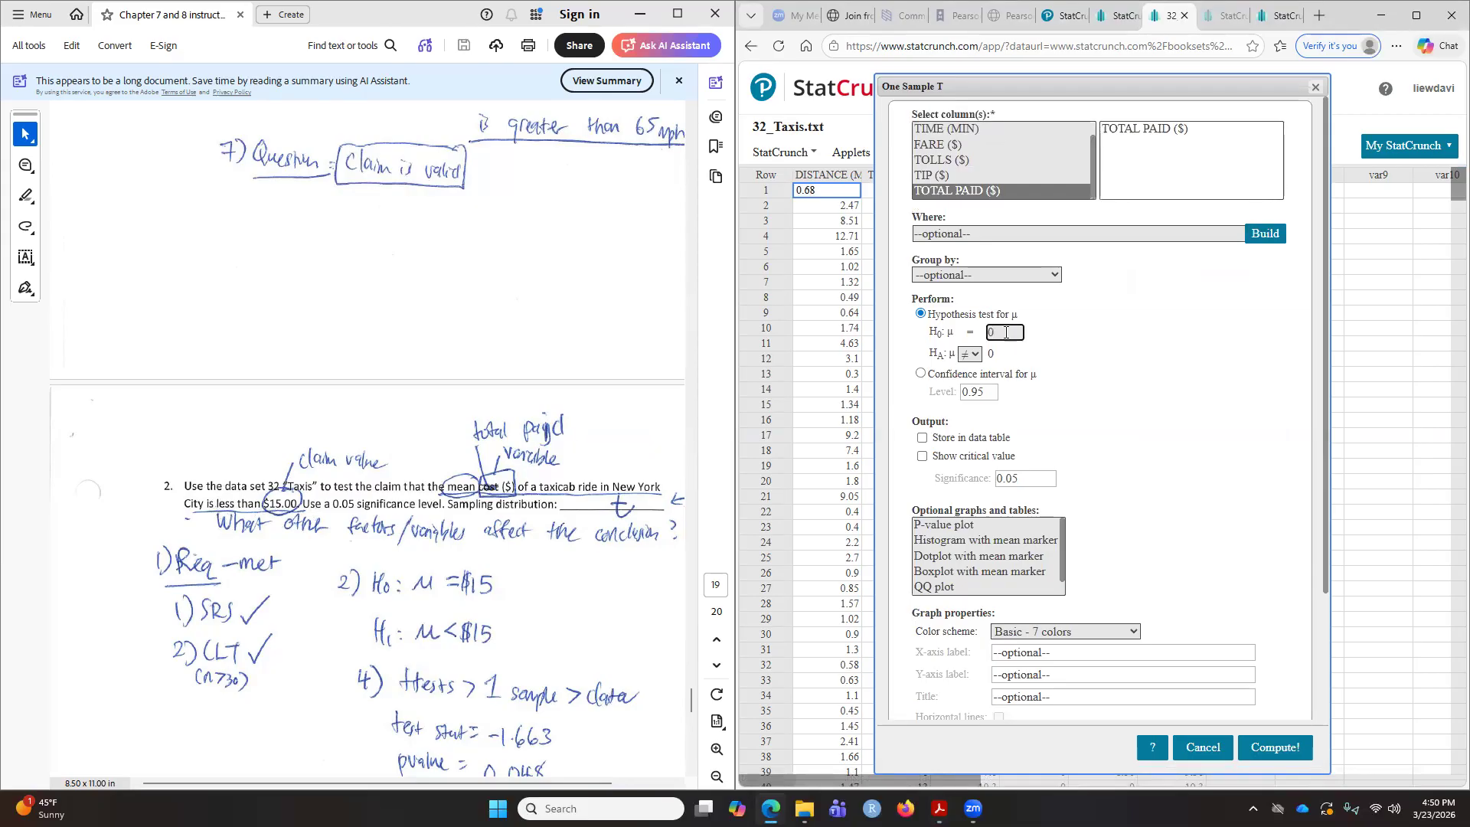
pyautogui.write('15')
pyautogui.click(974, 354)
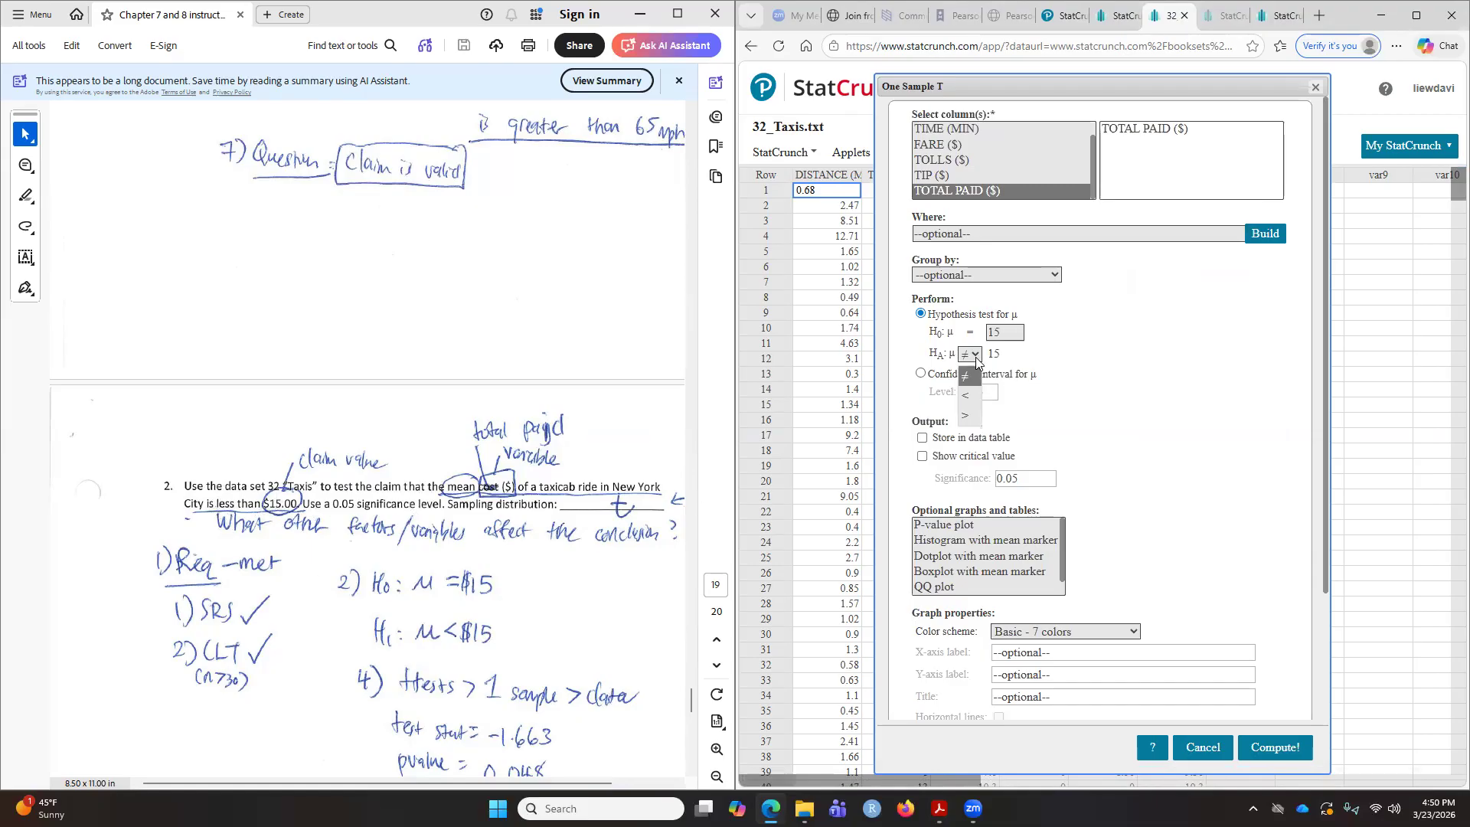
pyautogui.click(974, 396)
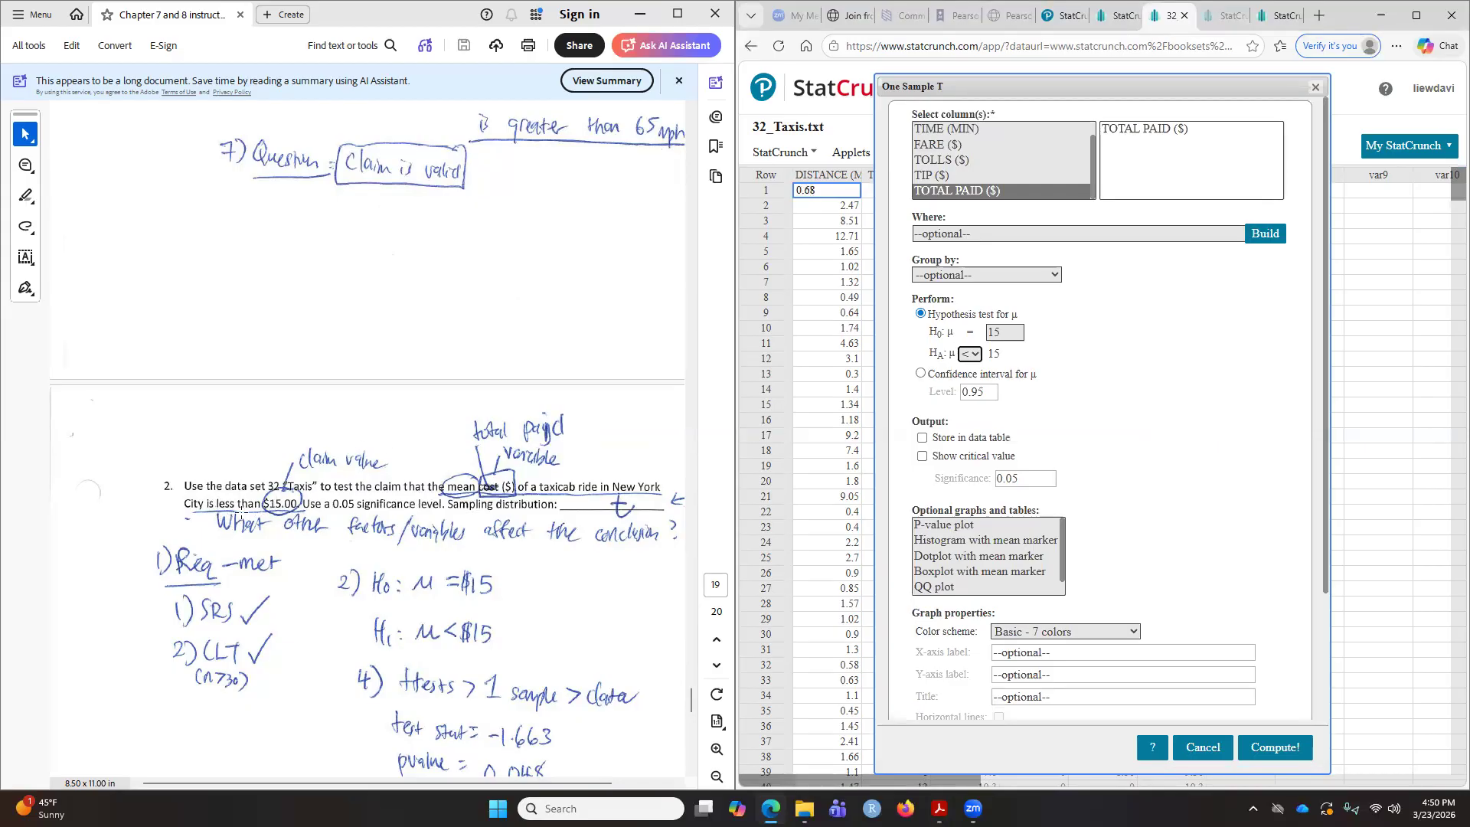
# Step: Compute the t test and highlight the t-statistic, p-value and hypotheses in the results
pyautogui.click(1284, 757)
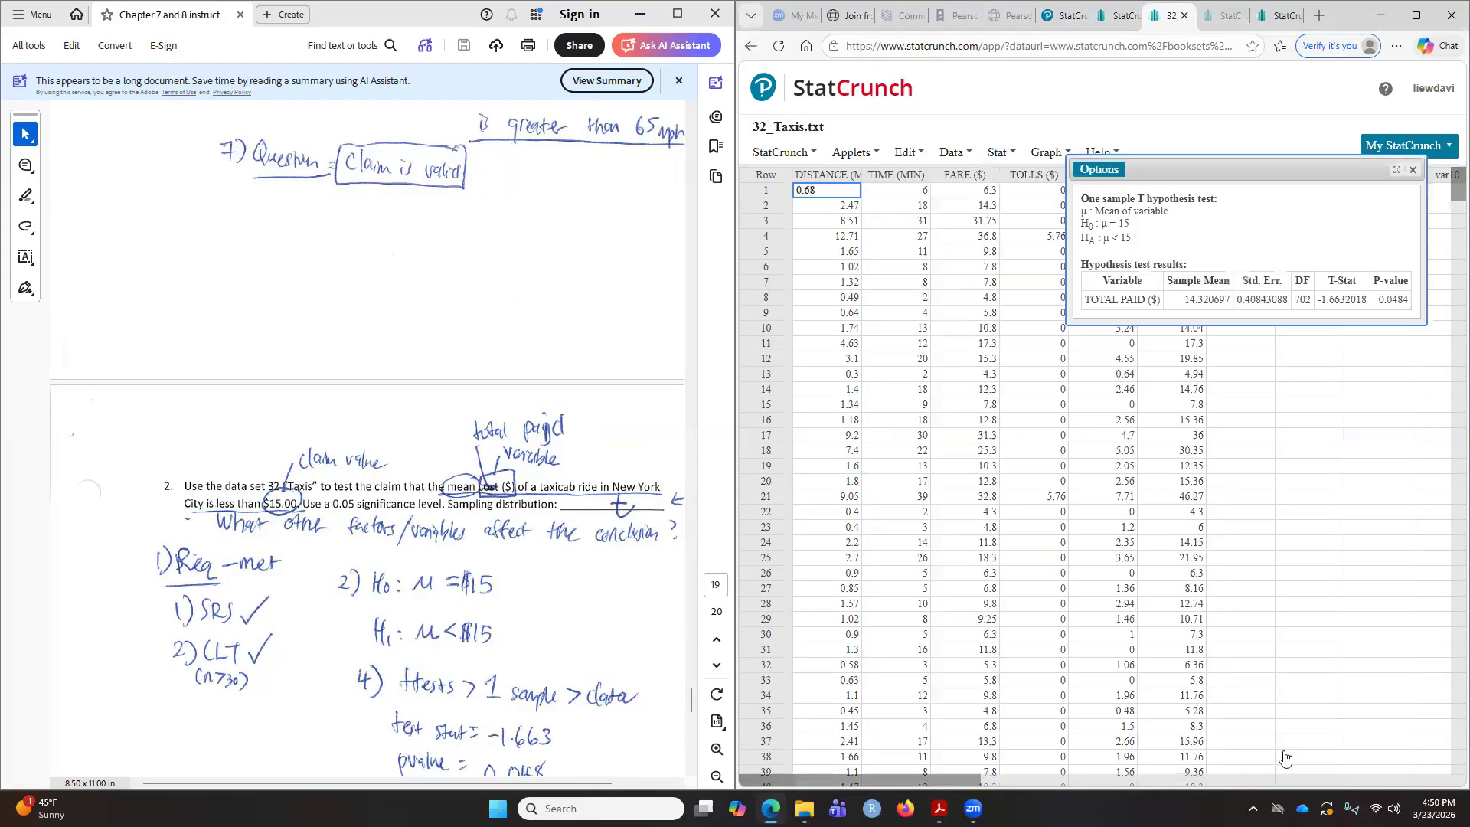
pyautogui.moveTo(1320, 300); pyautogui.dragTo(1402, 300)
pyautogui.moveTo(1136, 243); pyautogui.dragTo(1080, 220)
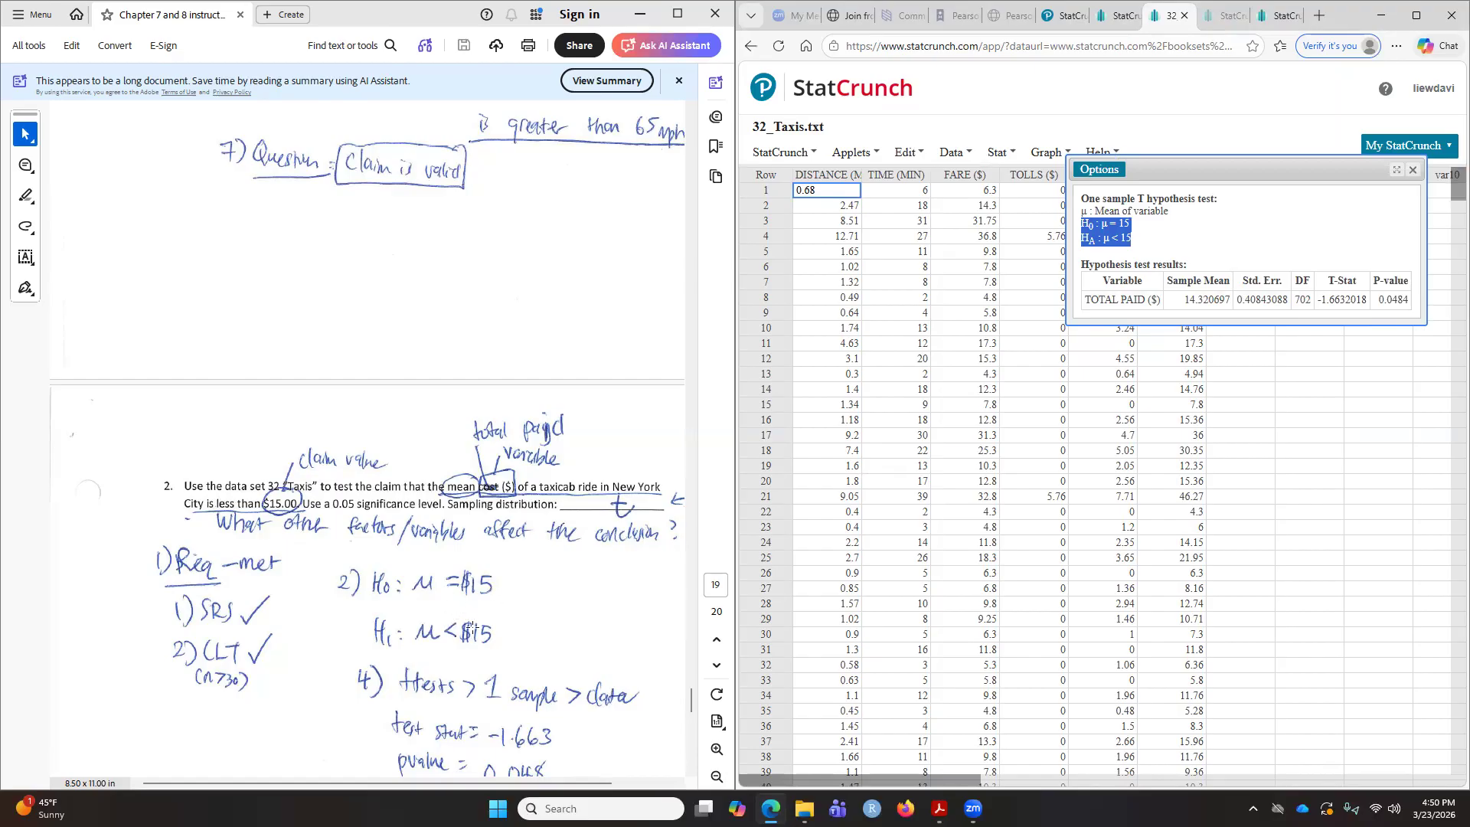
# Step: Compare the highlighted t-statistic and sample mean with the worked solution of example 2, and move the results window off the data columns
pyautogui.scroll(-3, 512, 576)
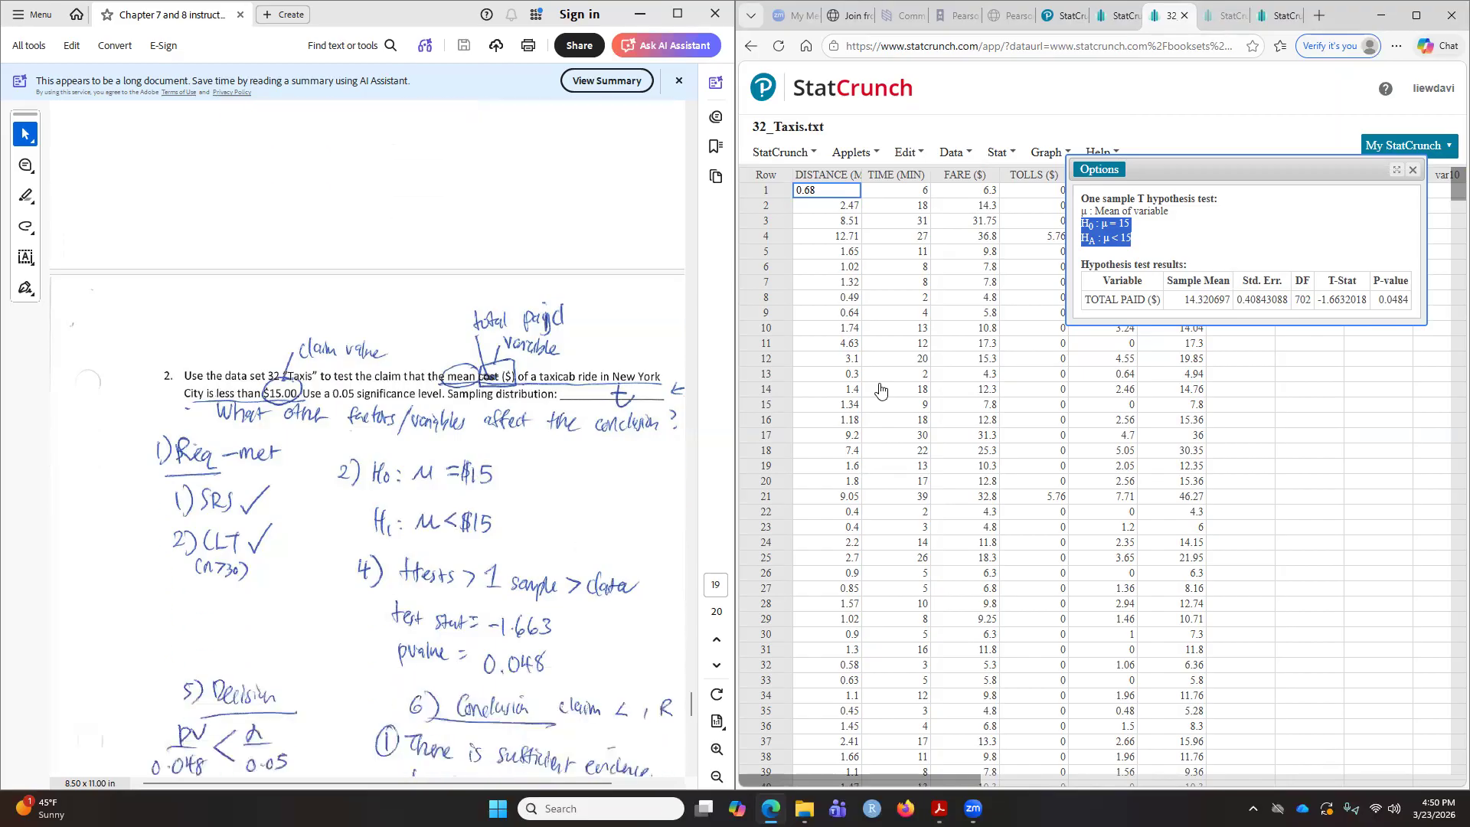
pyautogui.moveTo(1318, 300); pyautogui.dragTo(1350, 301)
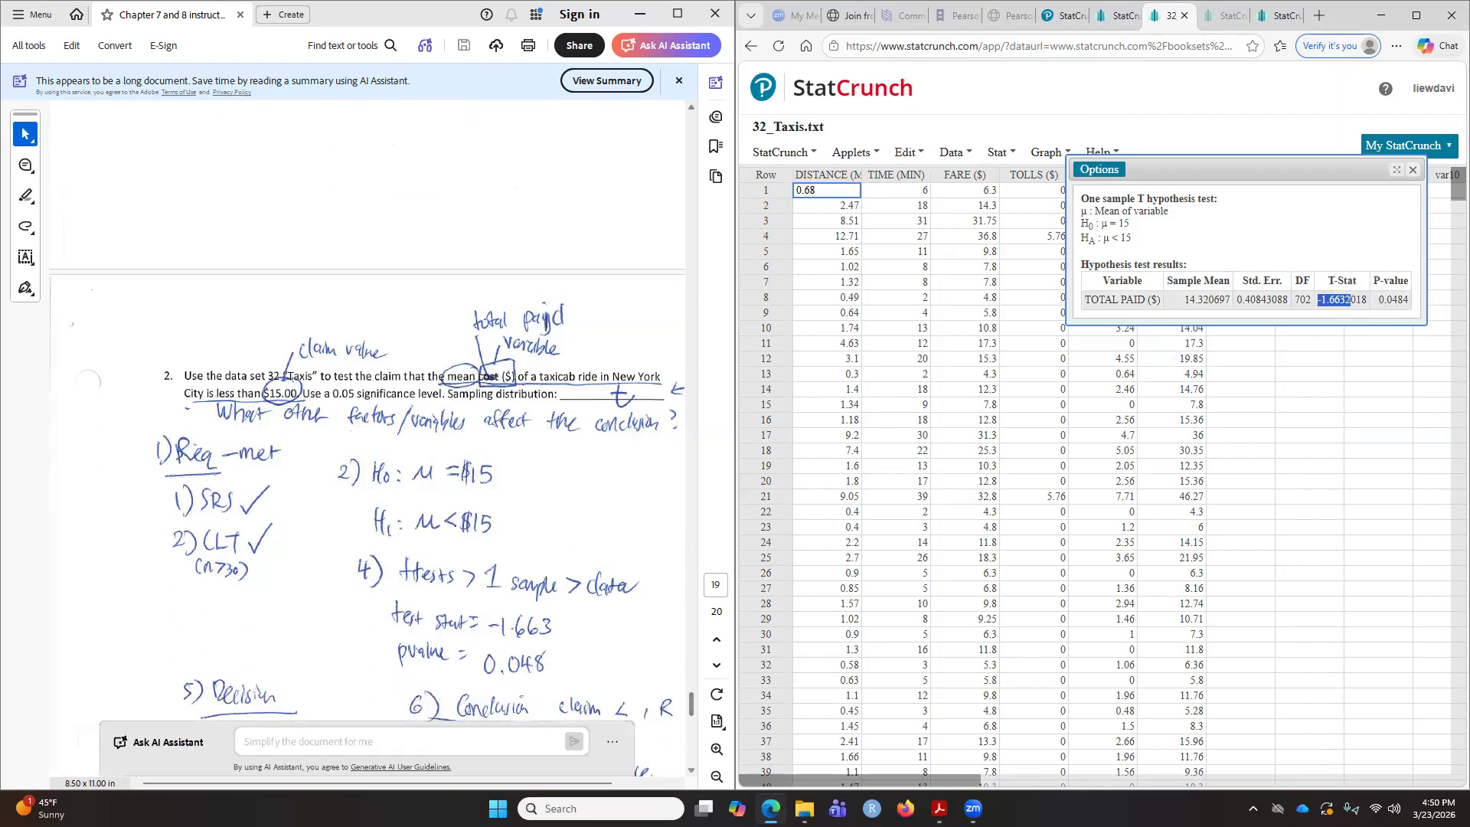
pyautogui.moveTo(1184, 299); pyautogui.dragTo(1212, 299)
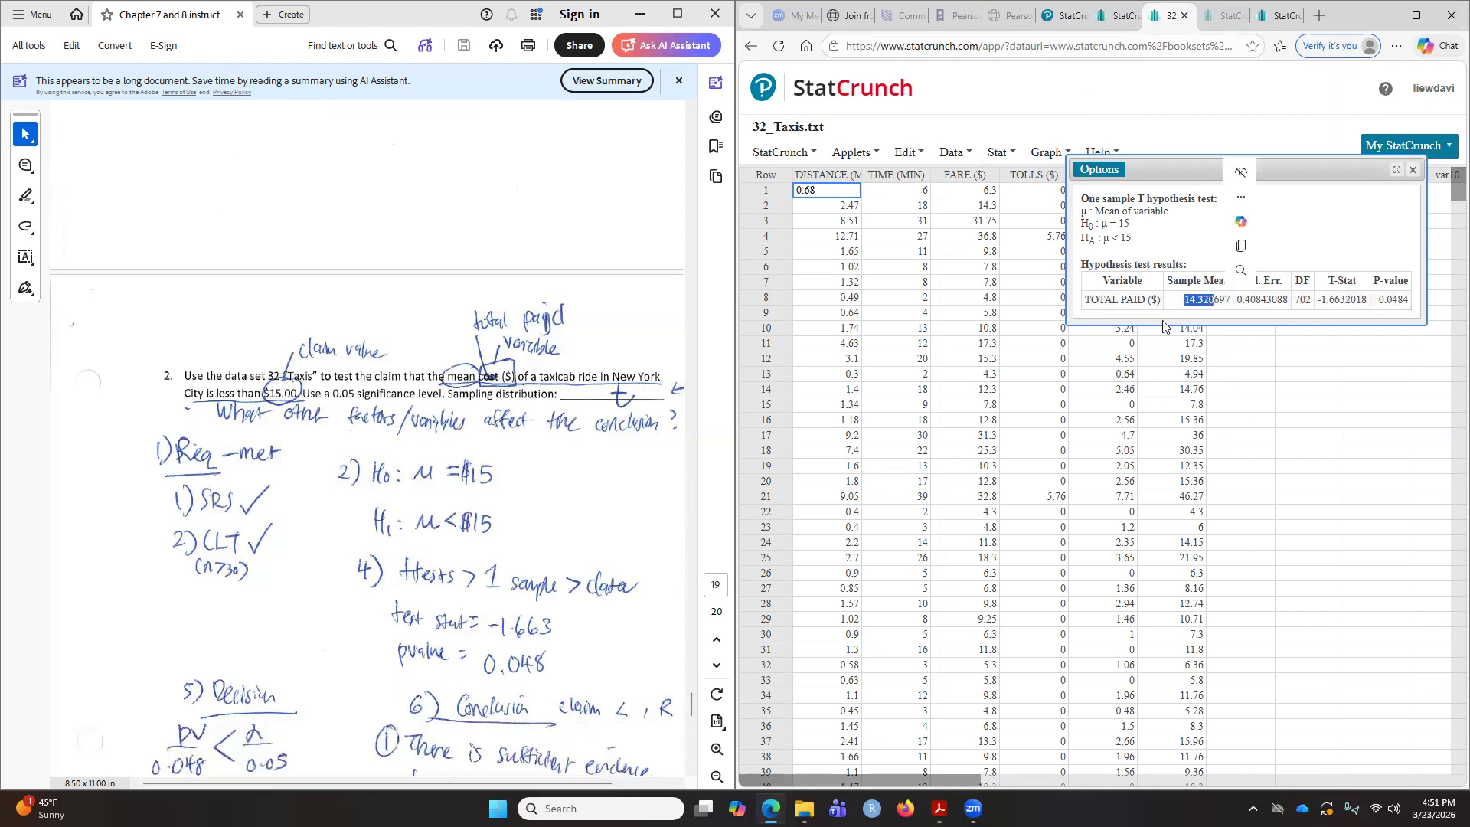
pyautogui.moveTo(1197, 165); pyautogui.dragTo(877, 81)
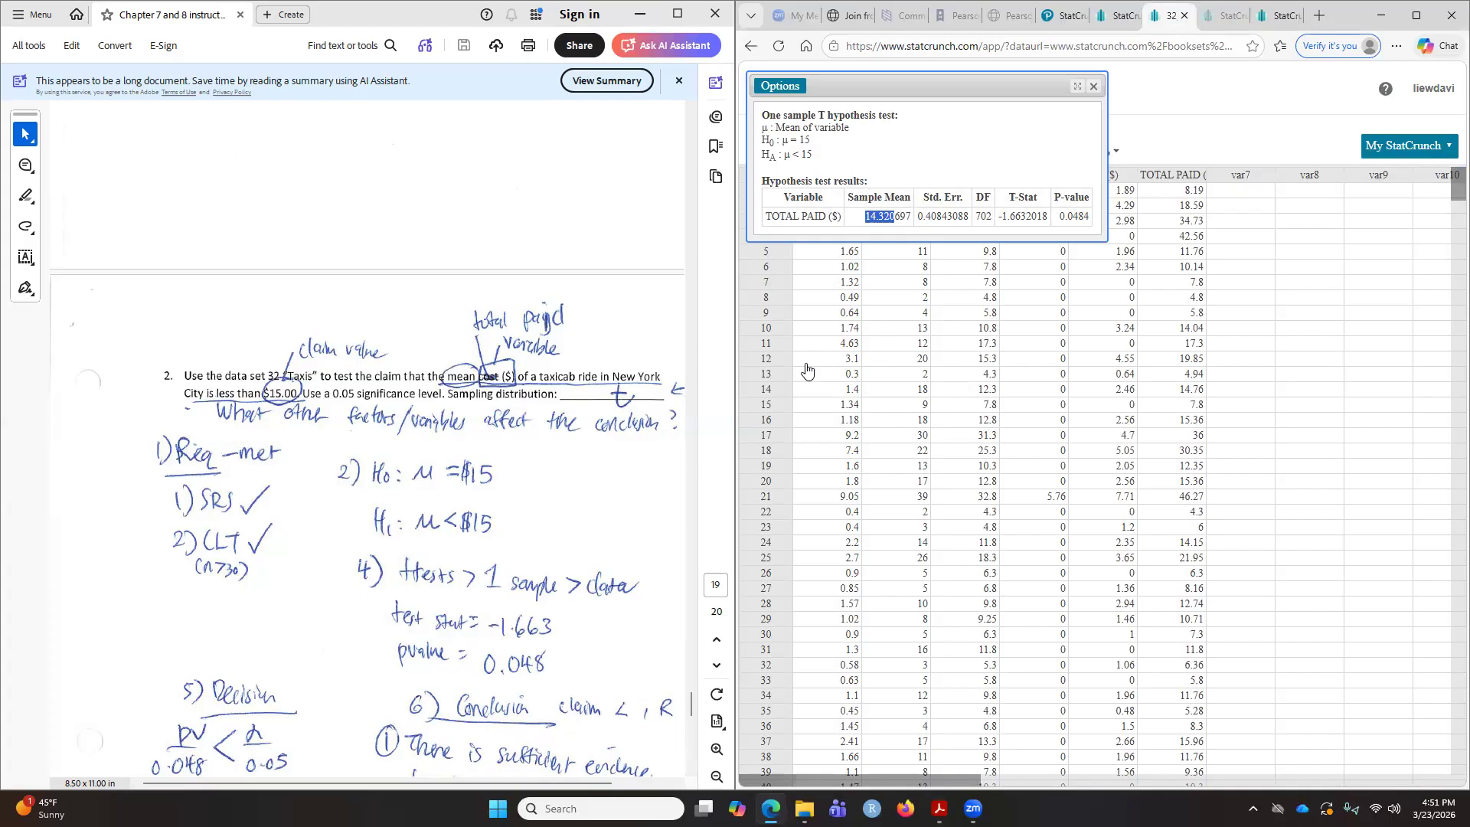
# Step: Return to example 1 on Highway 405 speeds, start a one-sample t test with summary statistics, and highlight the mean speed claim
pyautogui.scroll(10, 536, 409)
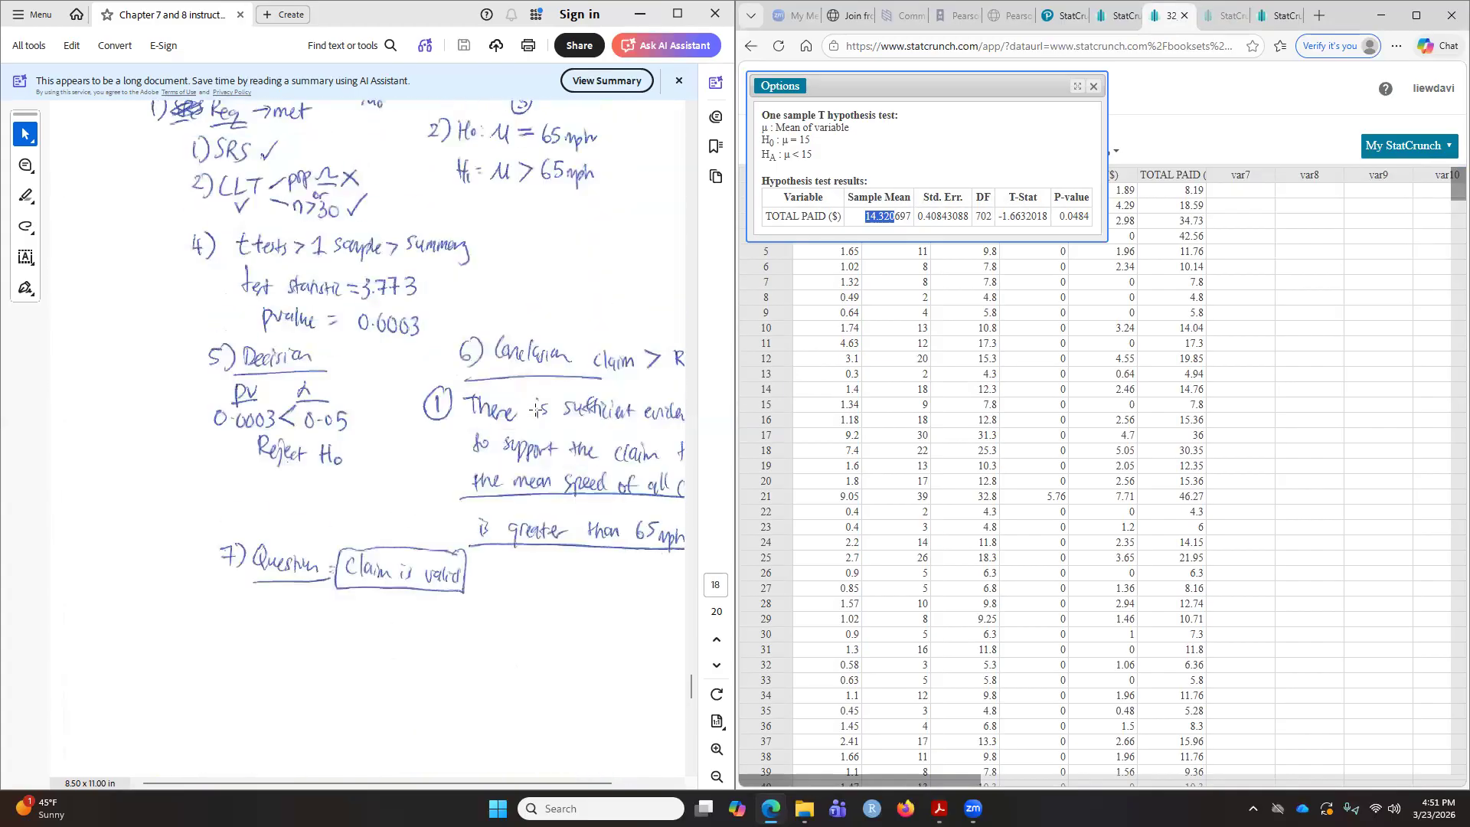
pyautogui.scroll(3, 536, 410)
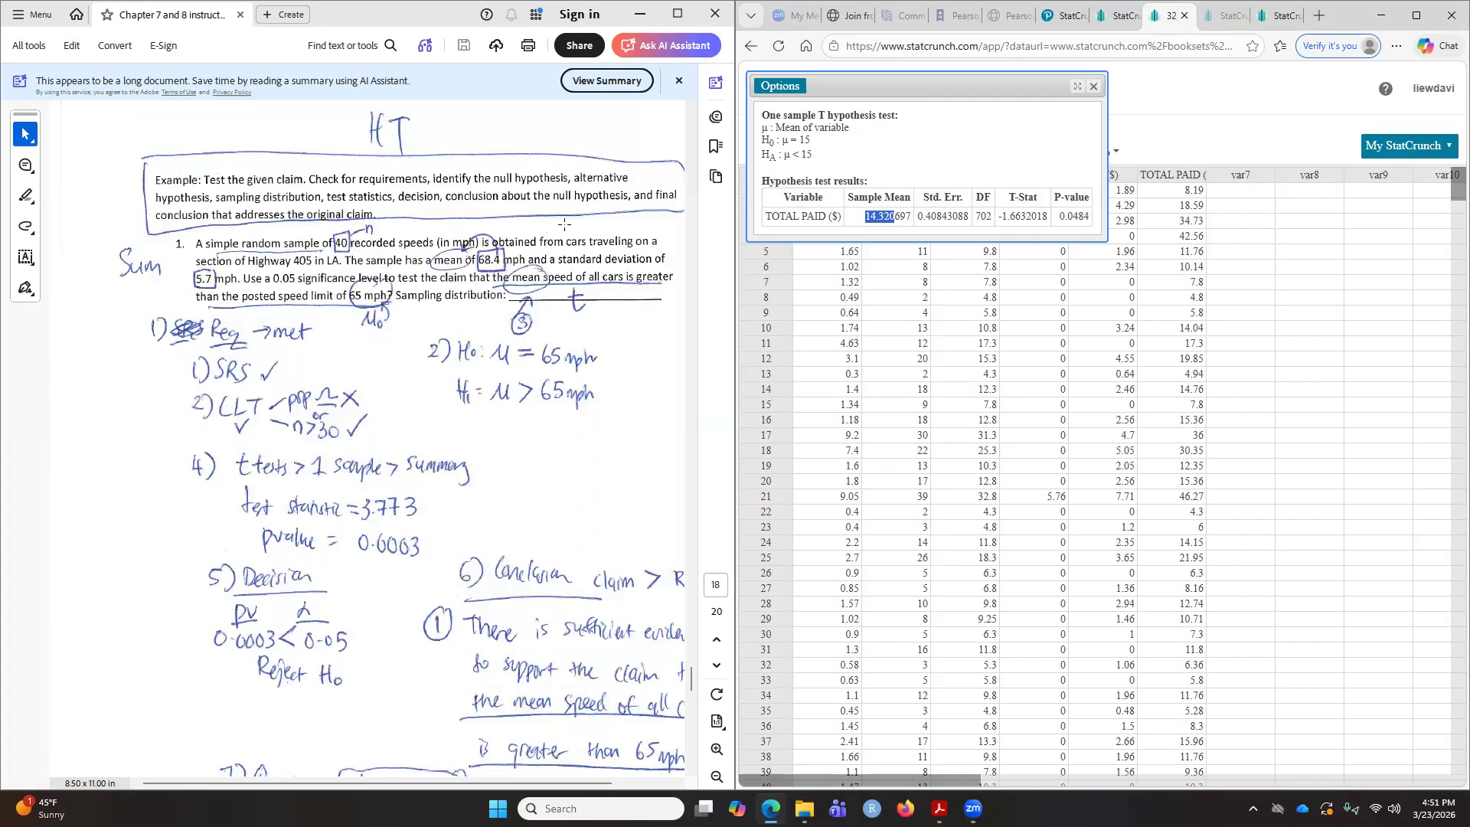
pyautogui.click(1094, 87)
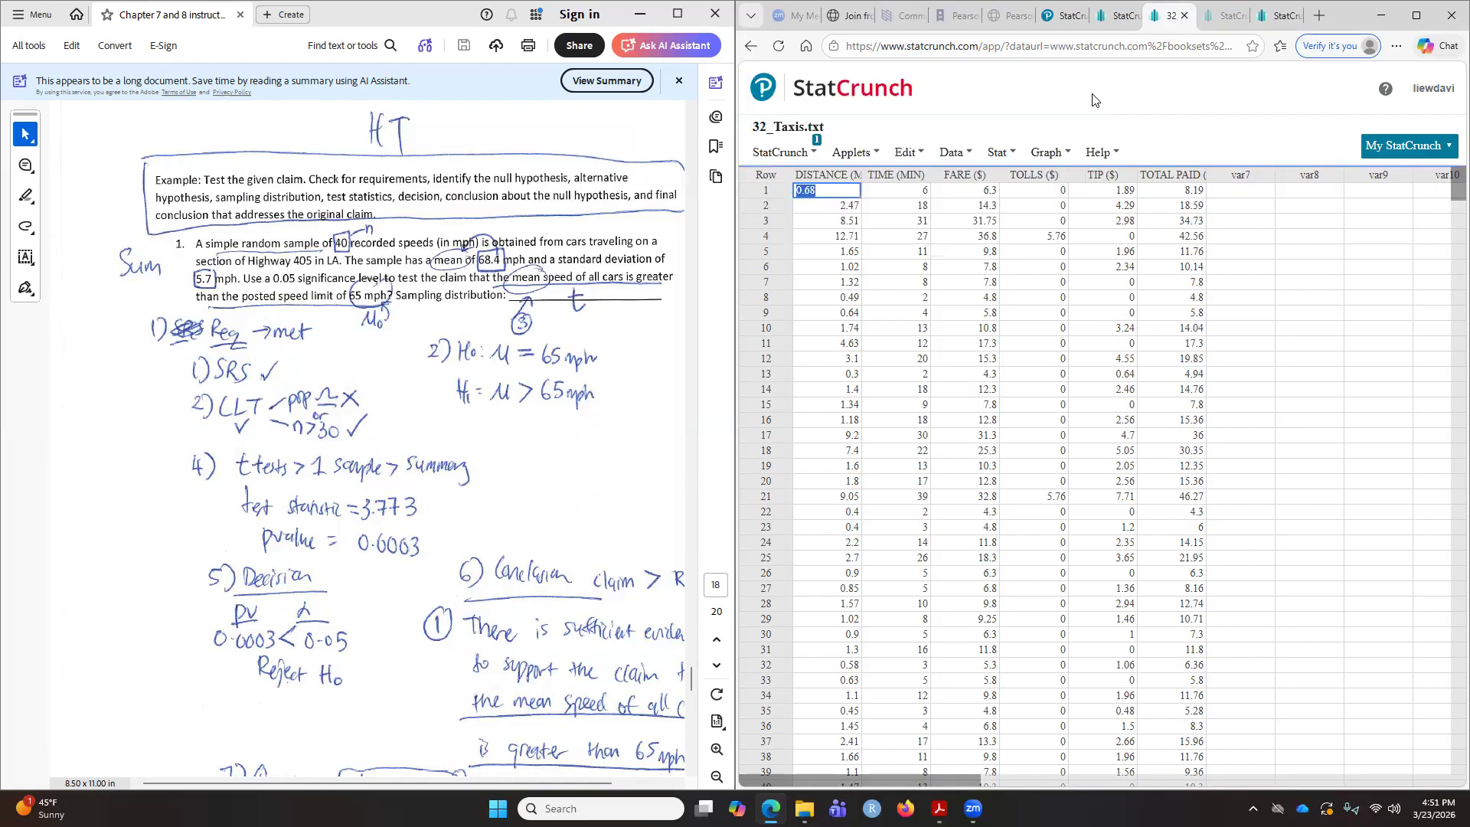
pyautogui.click(997, 153)
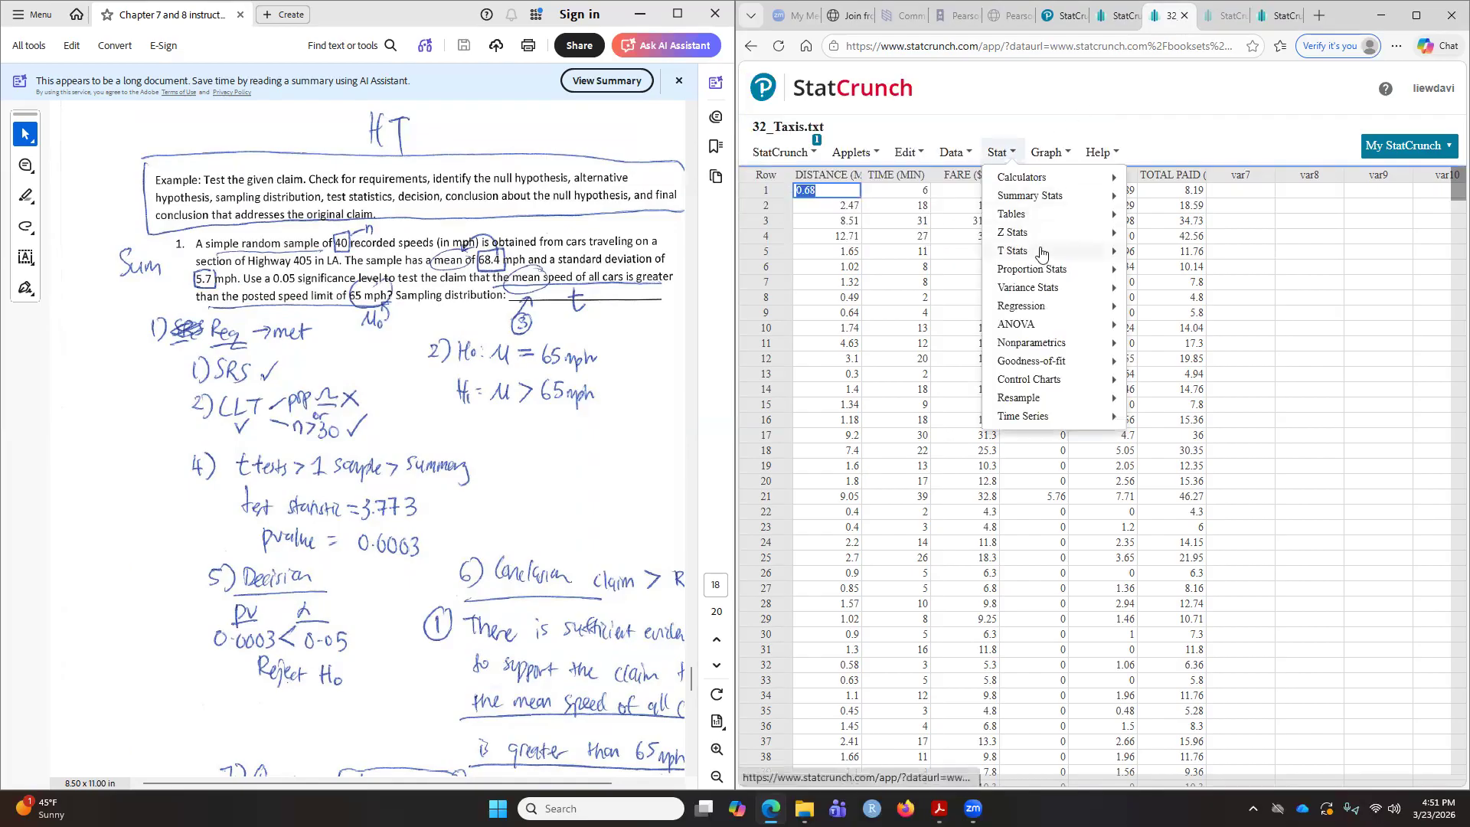
pyautogui.moveTo(1041, 252)
pyautogui.moveTo(1170, 256)
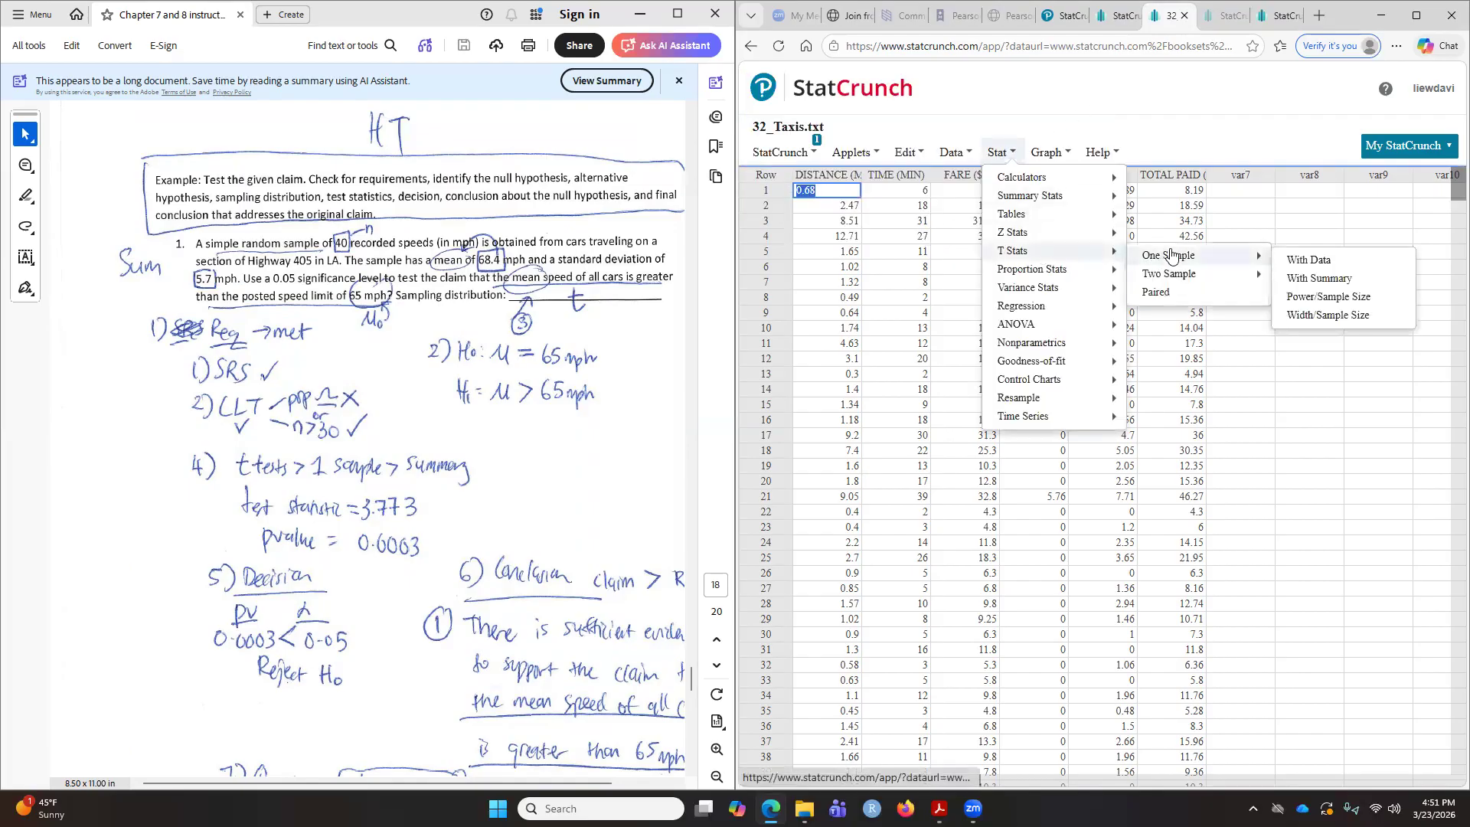
pyautogui.click(1319, 279)
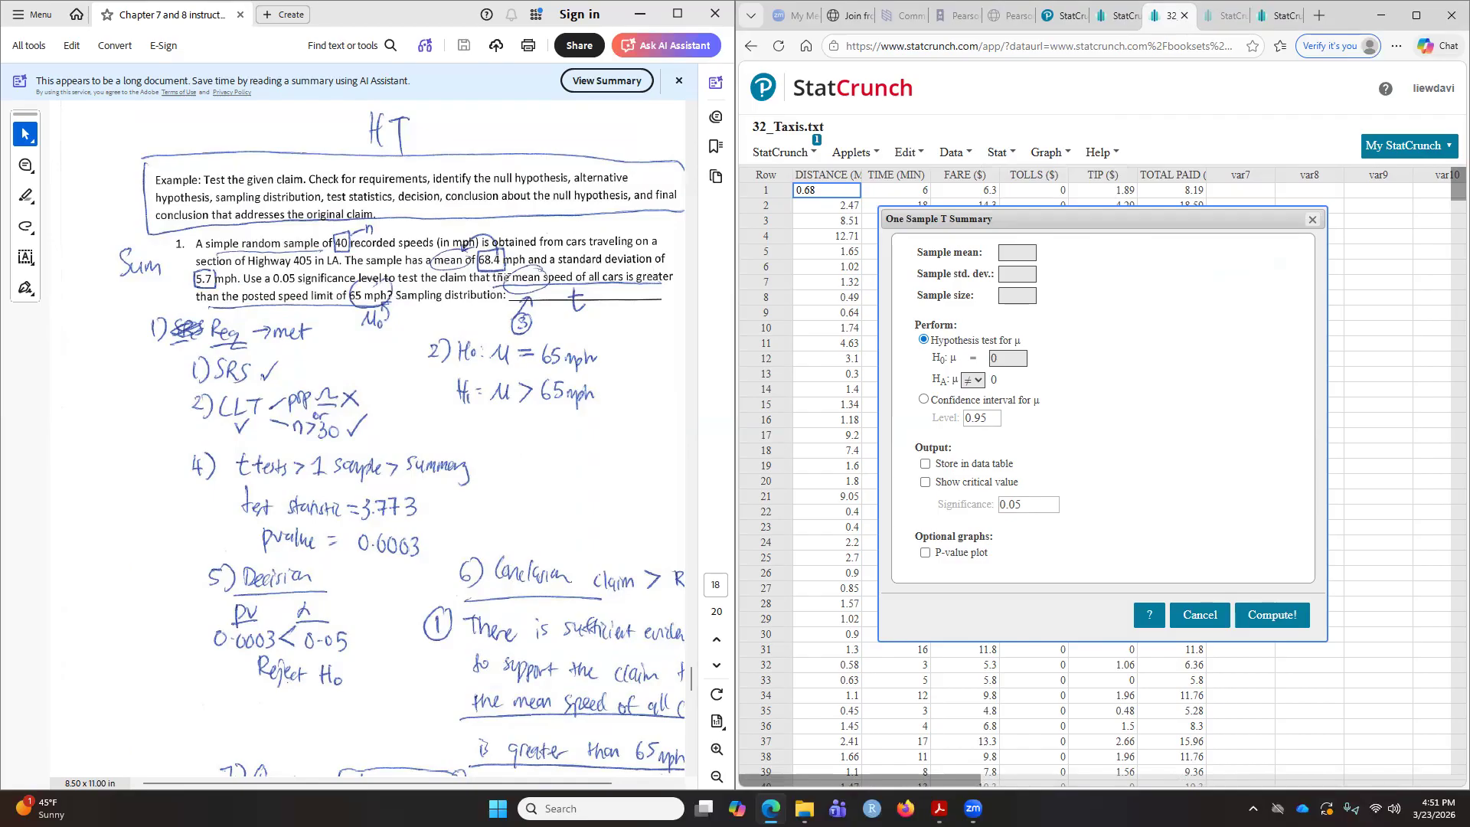
pyautogui.moveTo(515, 277); pyautogui.dragTo(675, 288)
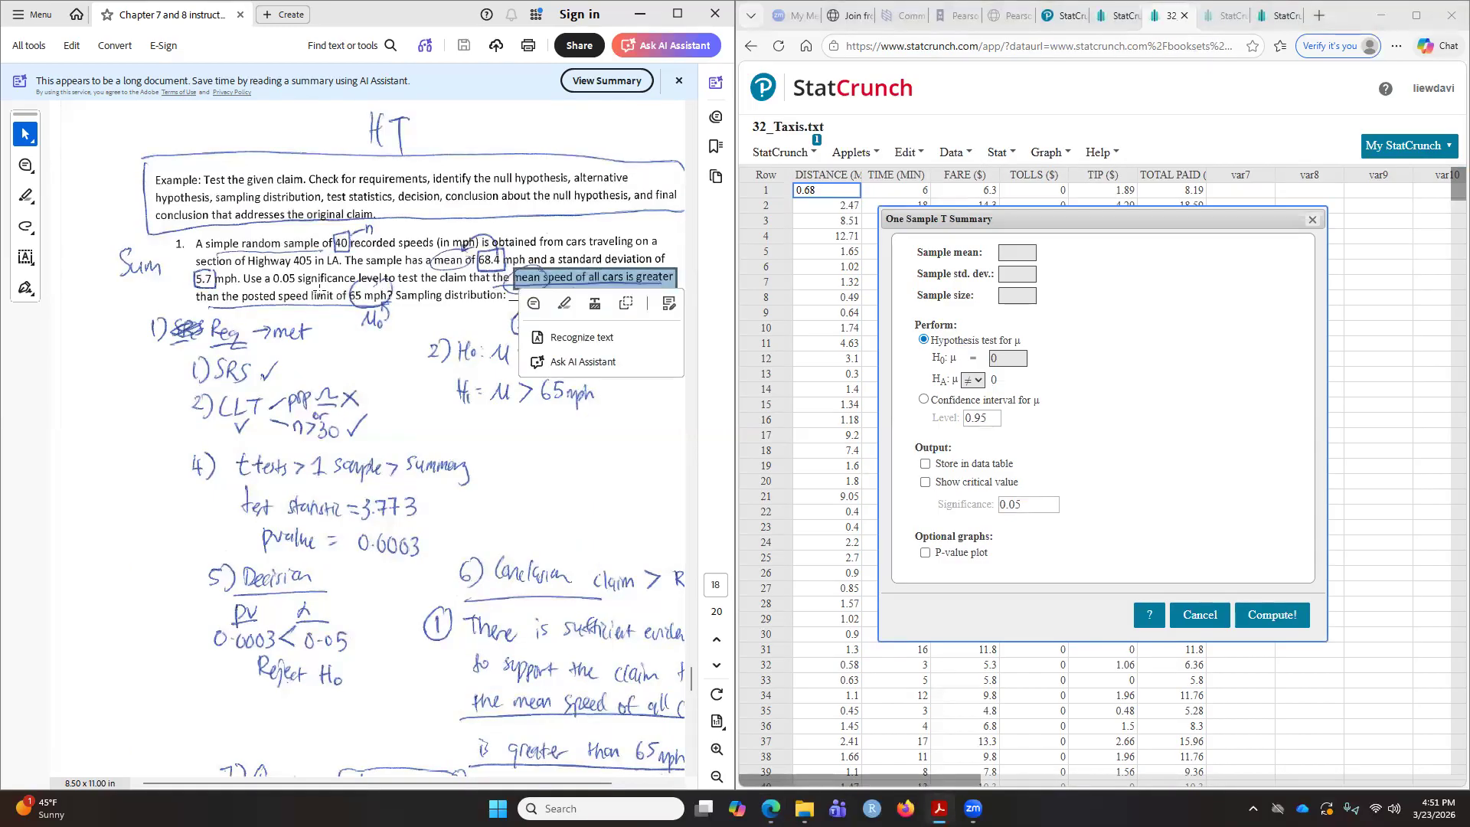
# Step: Enter a sample mean of 68.4, a sample standard deviation of 5.7 and a sample size of 40
pyautogui.click(1027, 258)
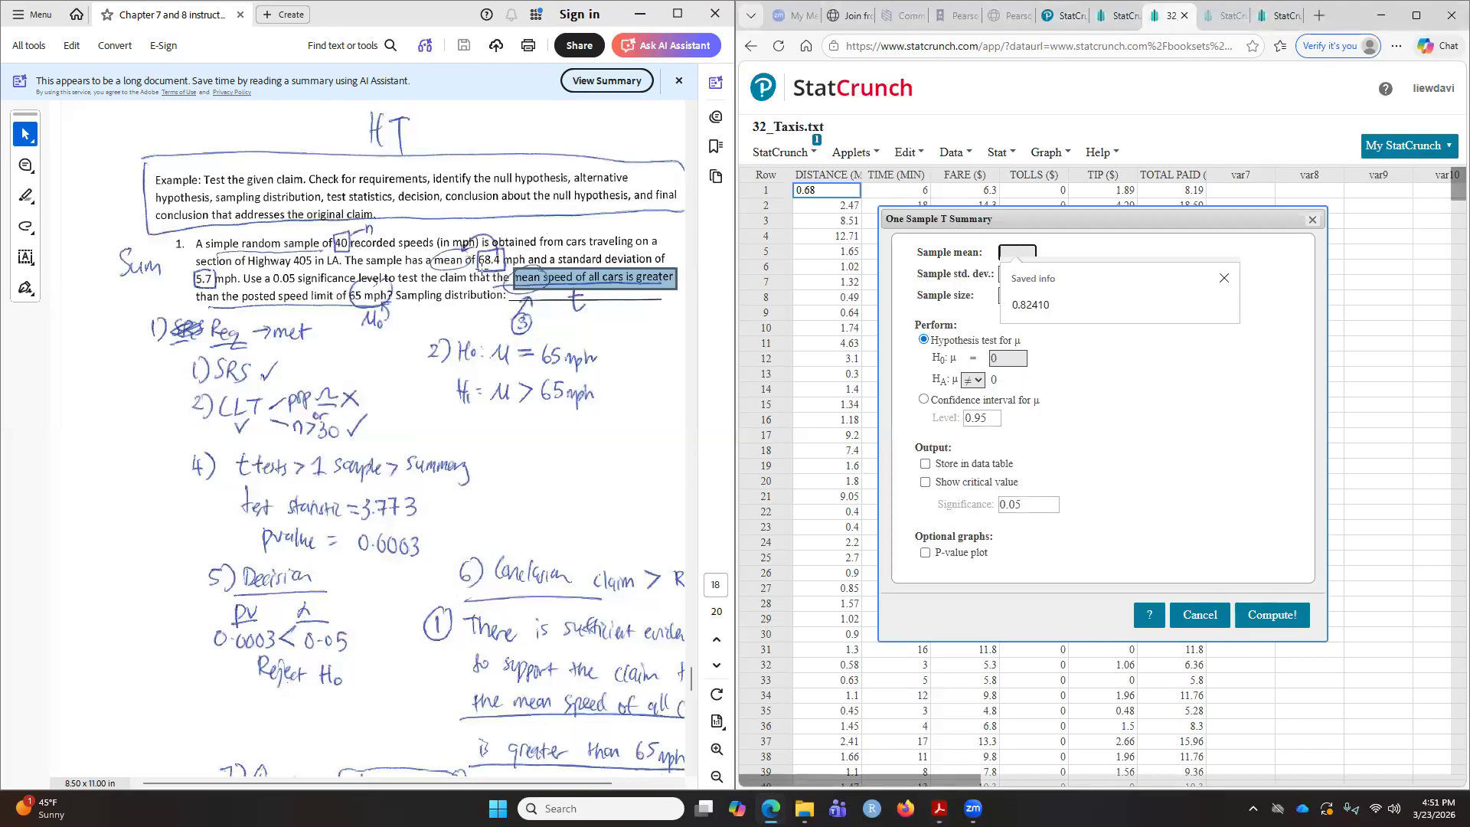
pyautogui.write('68.4')
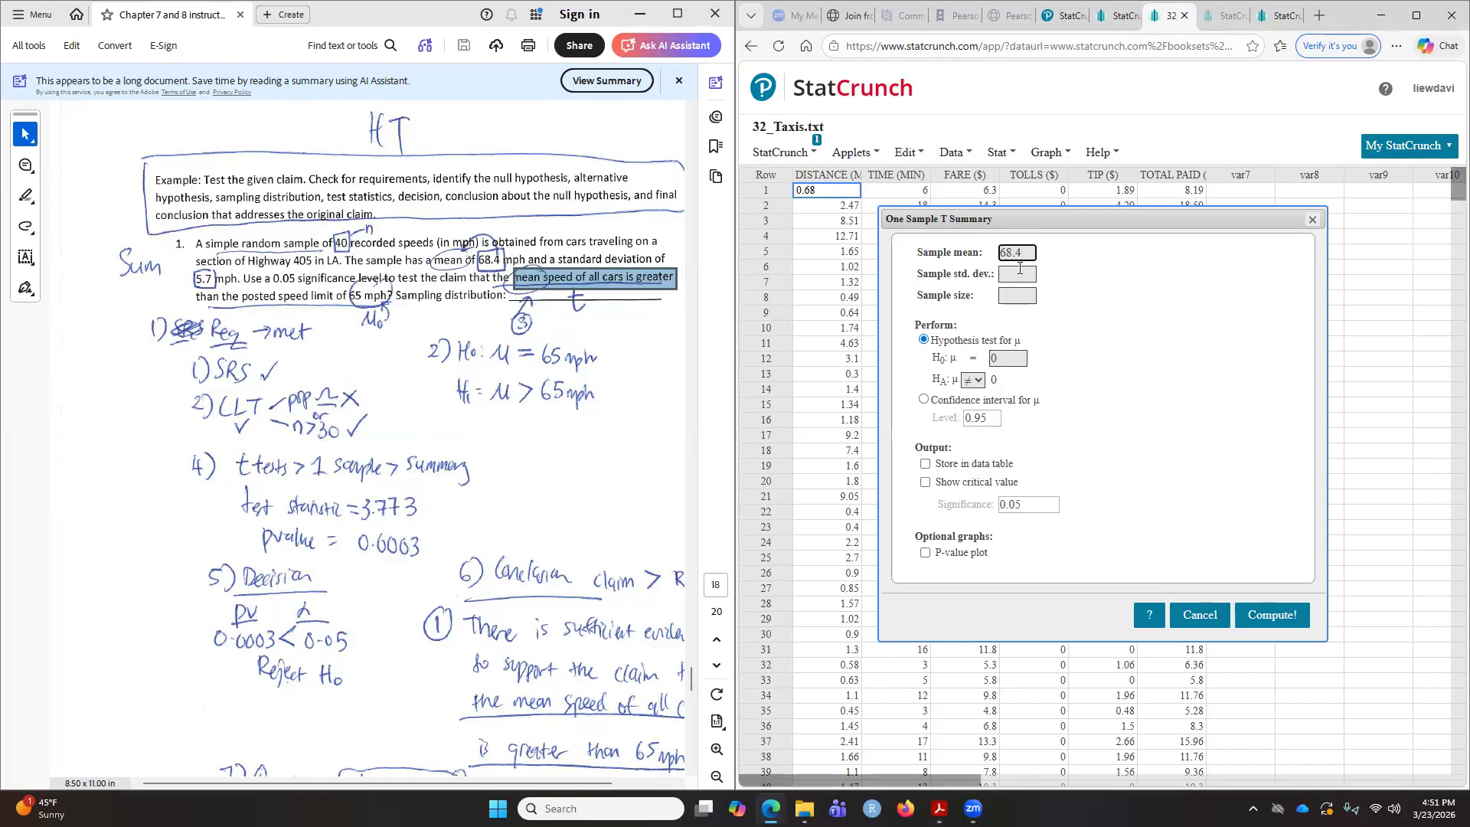
pyautogui.press('Tab')
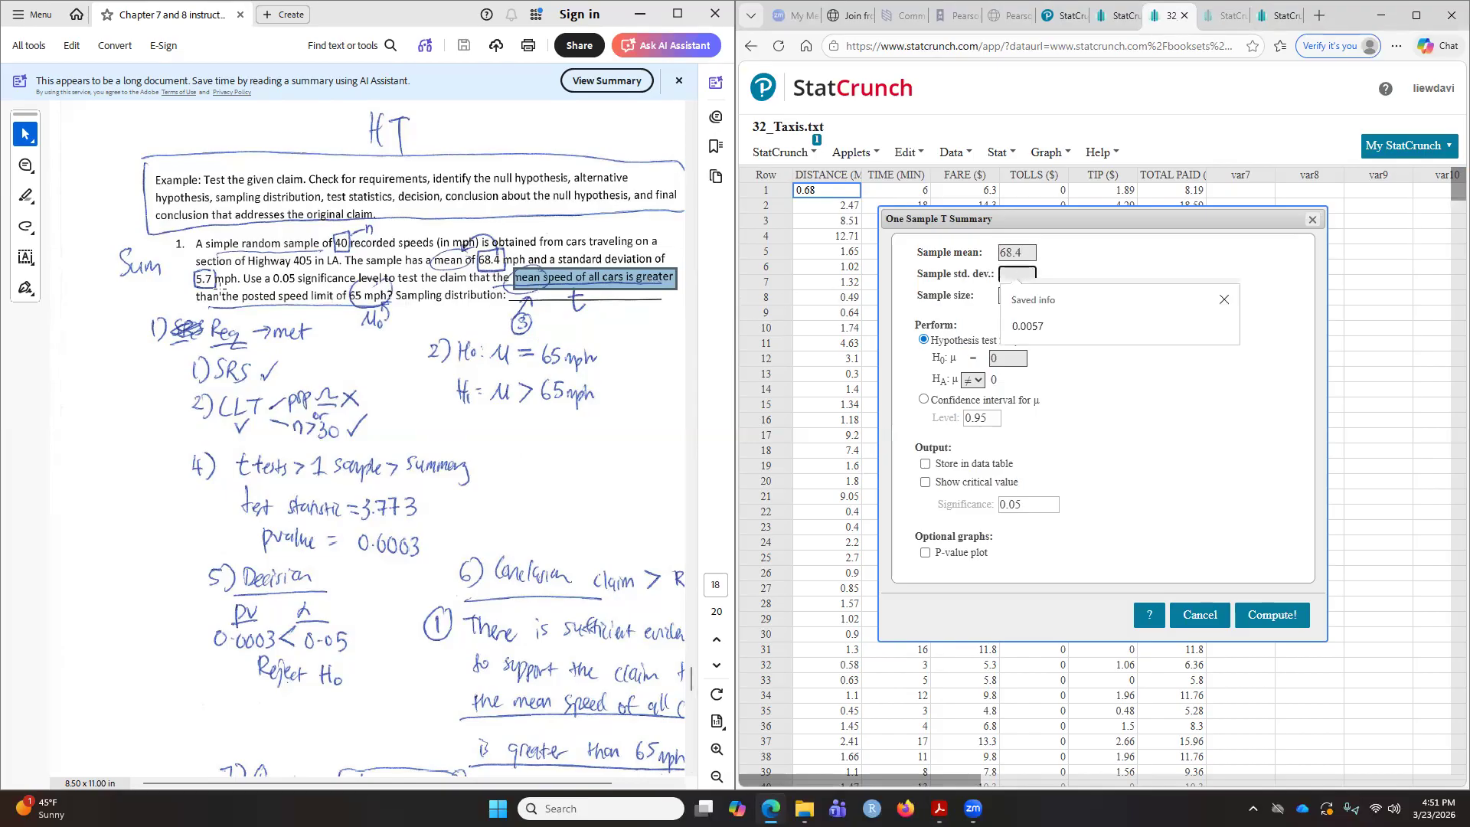
pyautogui.write('5.7')
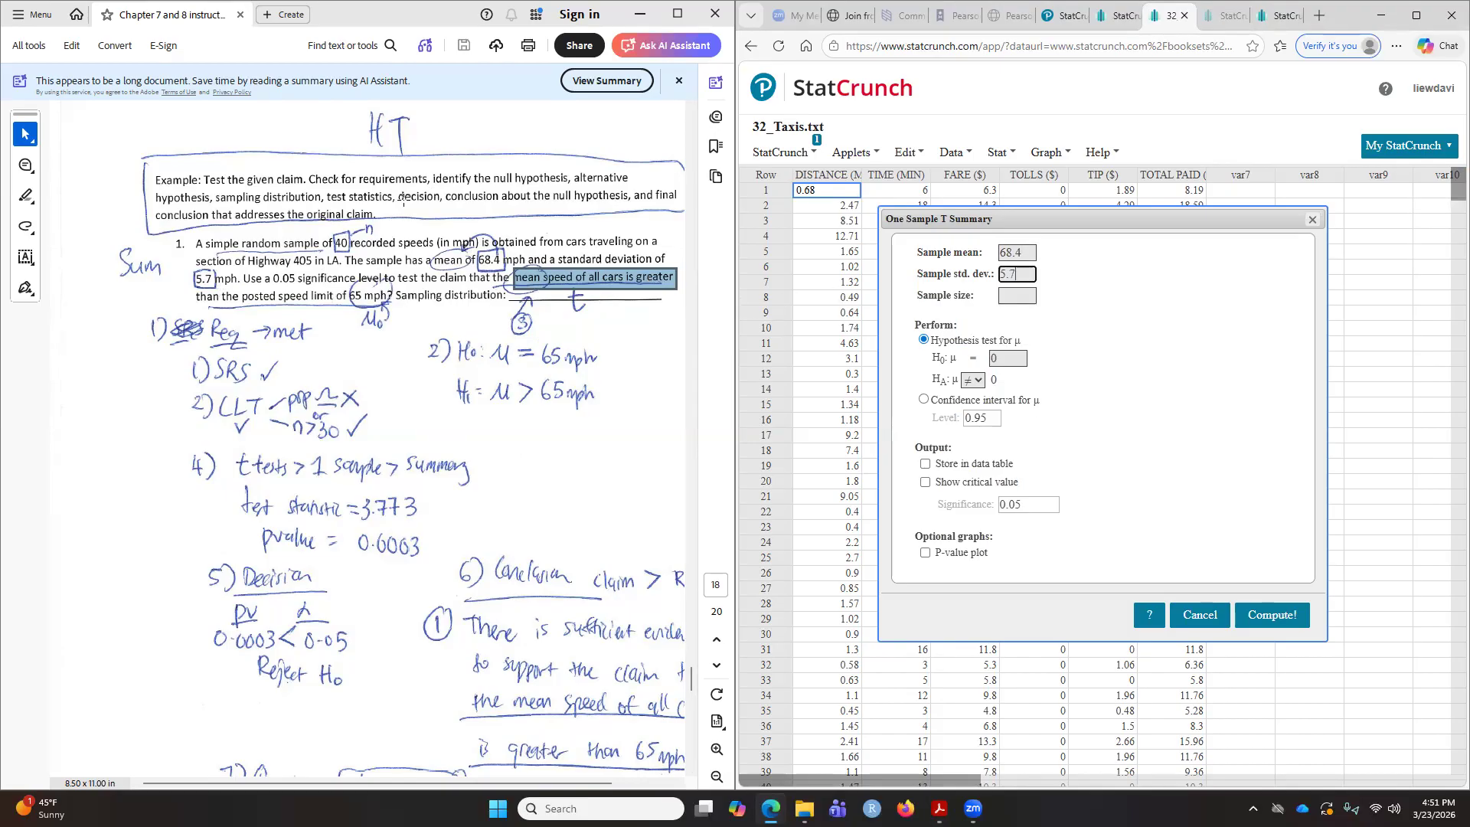
pyautogui.click(1016, 295)
pyautogui.write('7')
pyautogui.press('BackSpace')
pyautogui.write('40')
# Step: Set the null hypothesis to μ = 65 and the alternative hypothesis to μ > 65
pyautogui.click(1008, 356)
pyautogui.press('BackSpace')
pyautogui.write('65')
pyautogui.click(973, 380)
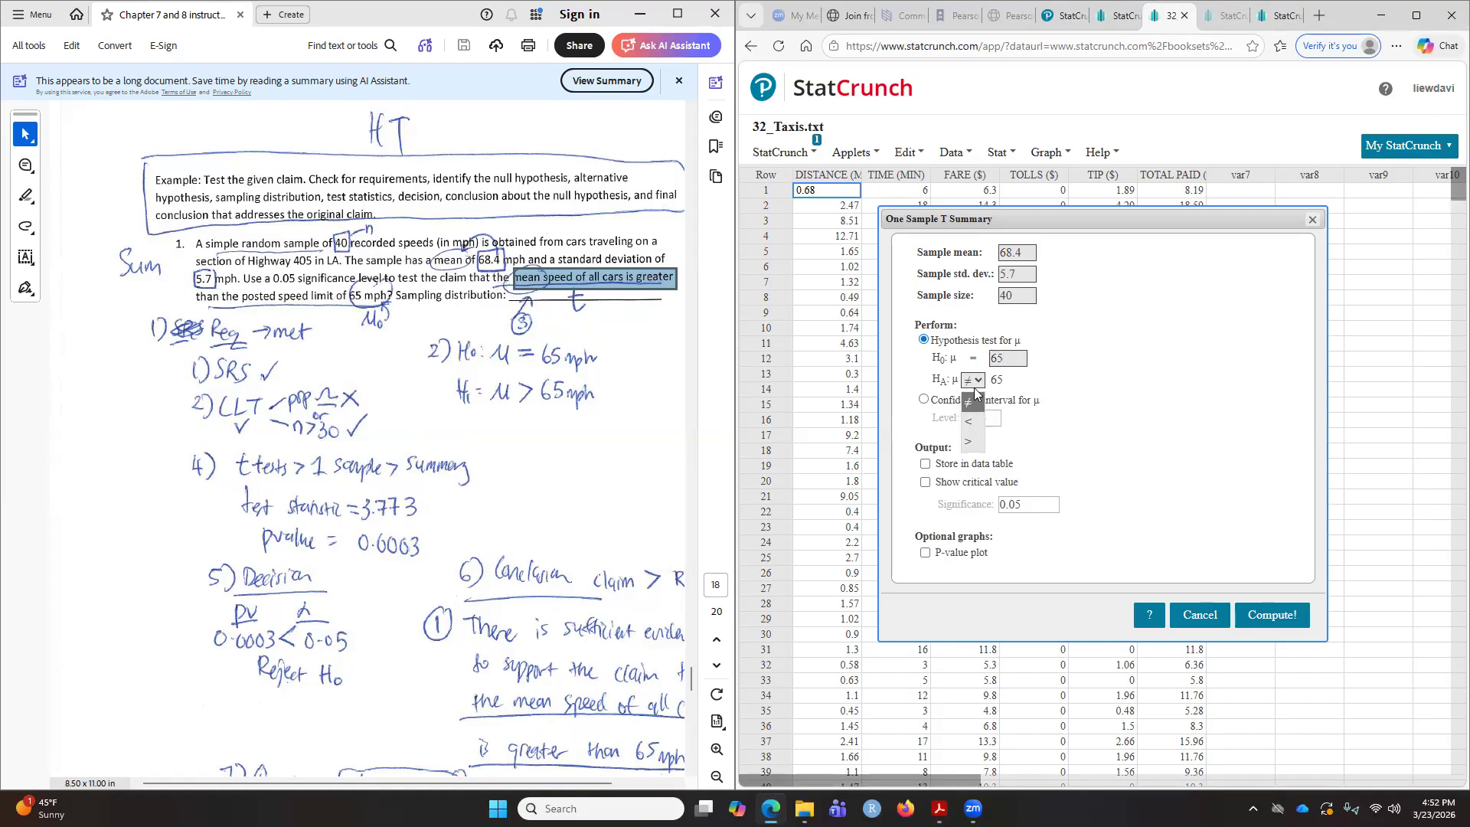
pyautogui.click(973, 441)
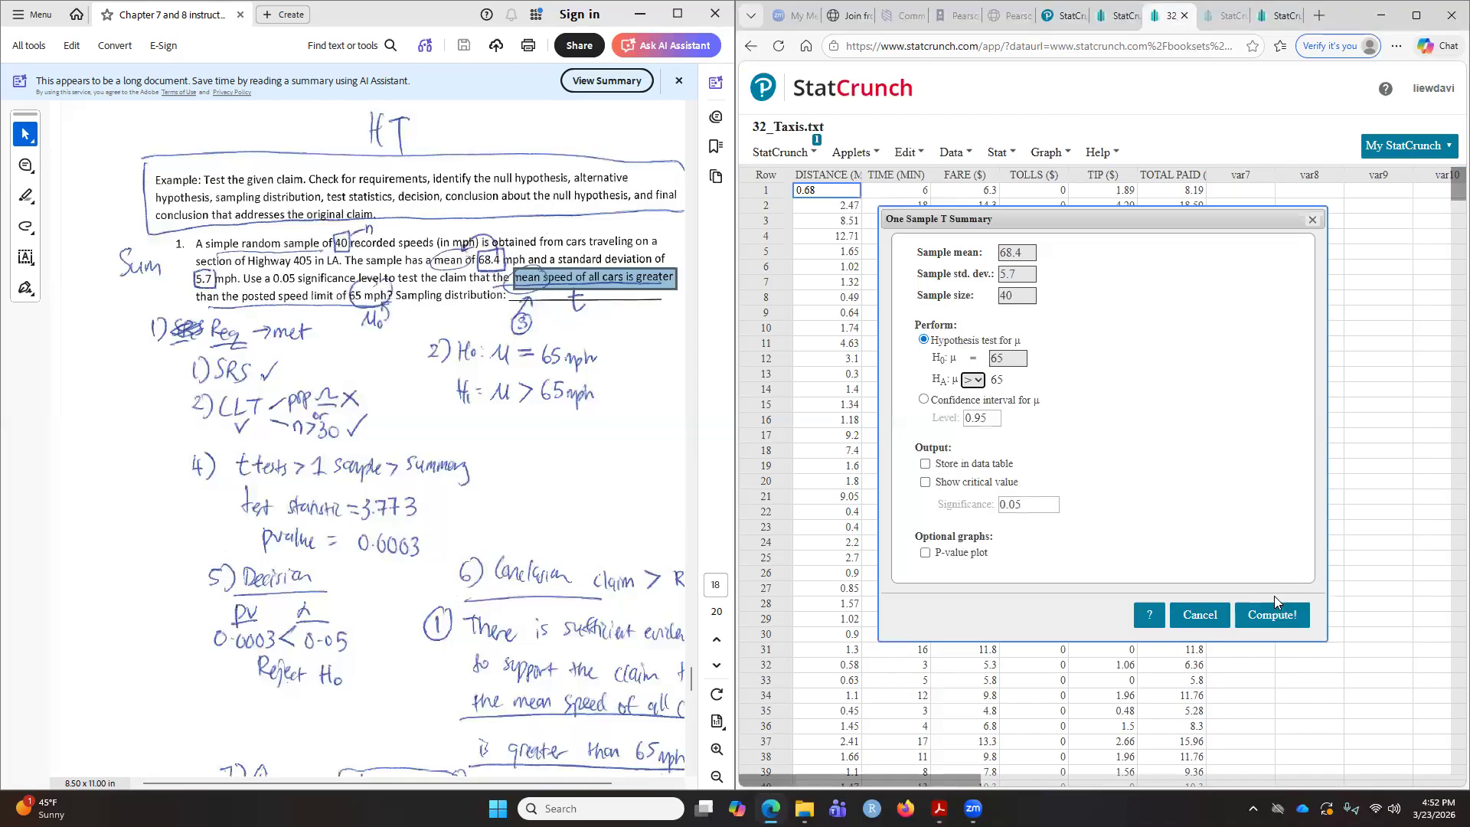
# Step: Compute the summary t test and highlight the hypotheses, t-statistic and p-value to compare with the worked solution
pyautogui.click(1275, 617)
pyautogui.moveTo(1173, 257); pyautogui.dragTo(1124, 240)
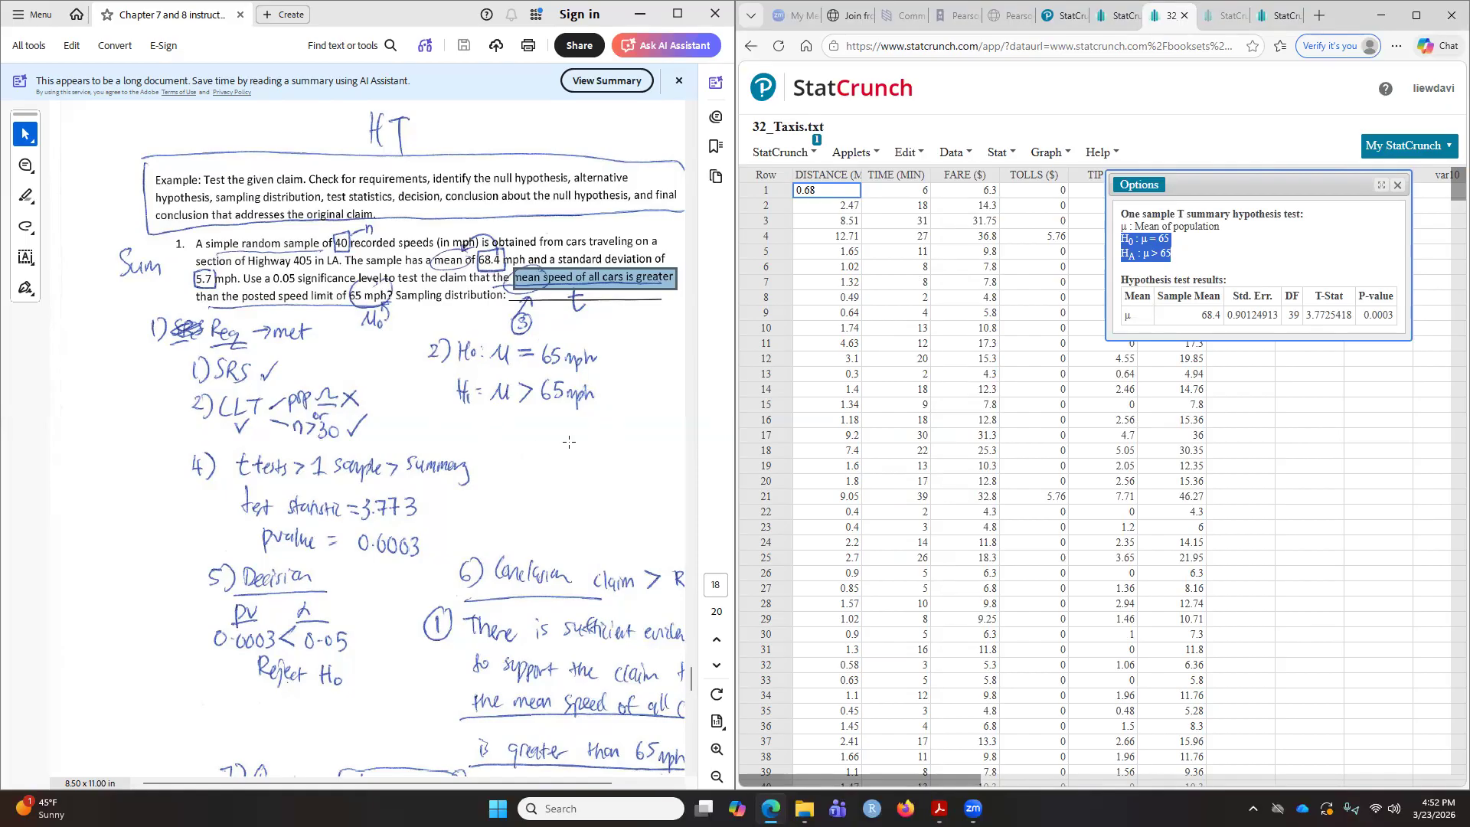
pyautogui.click(1290, 249)
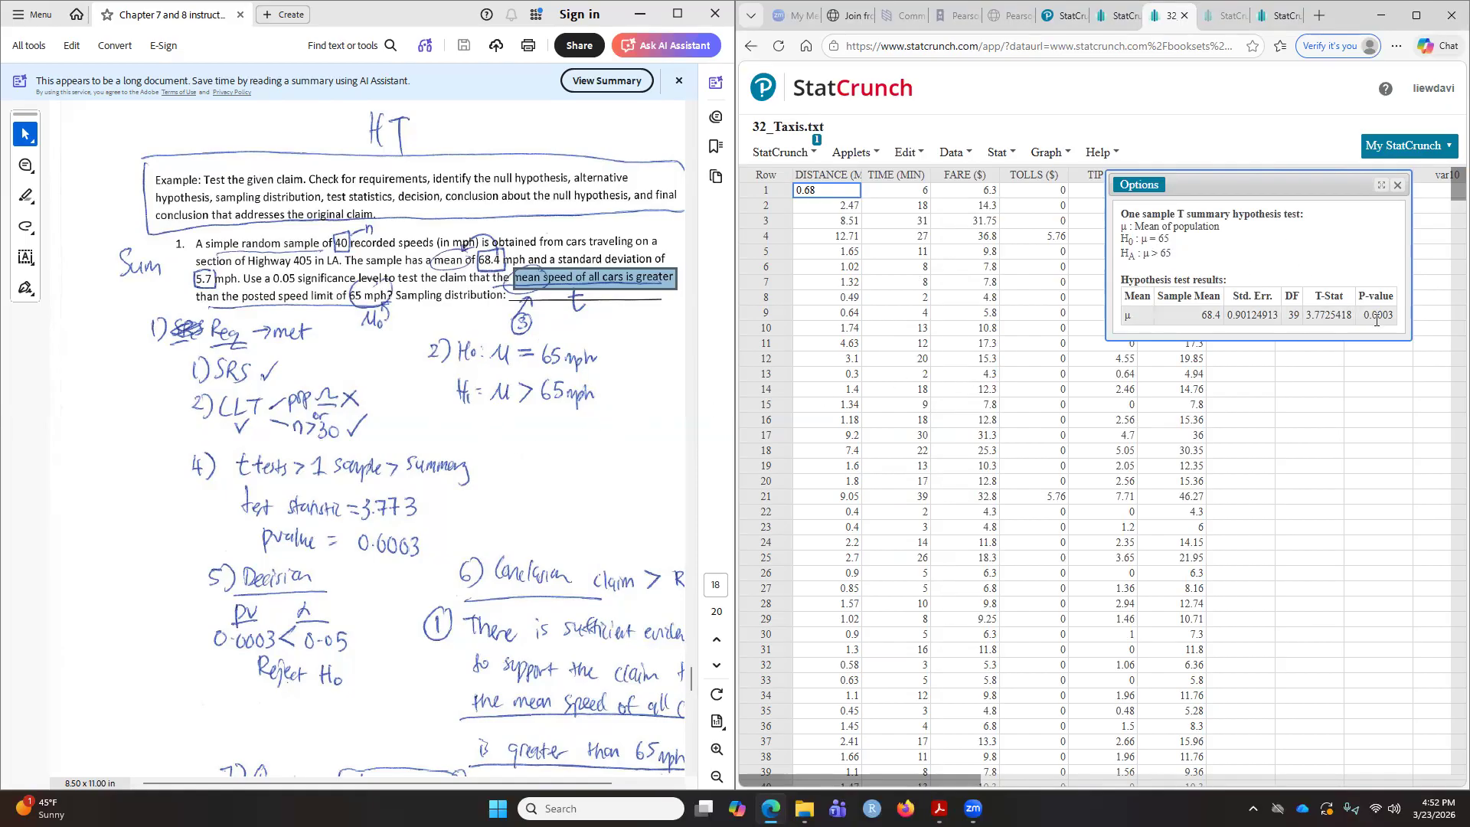
pyautogui.moveTo(1305, 314); pyautogui.dragTo(1397, 316)
pyautogui.scroll(-1, 508, 504)
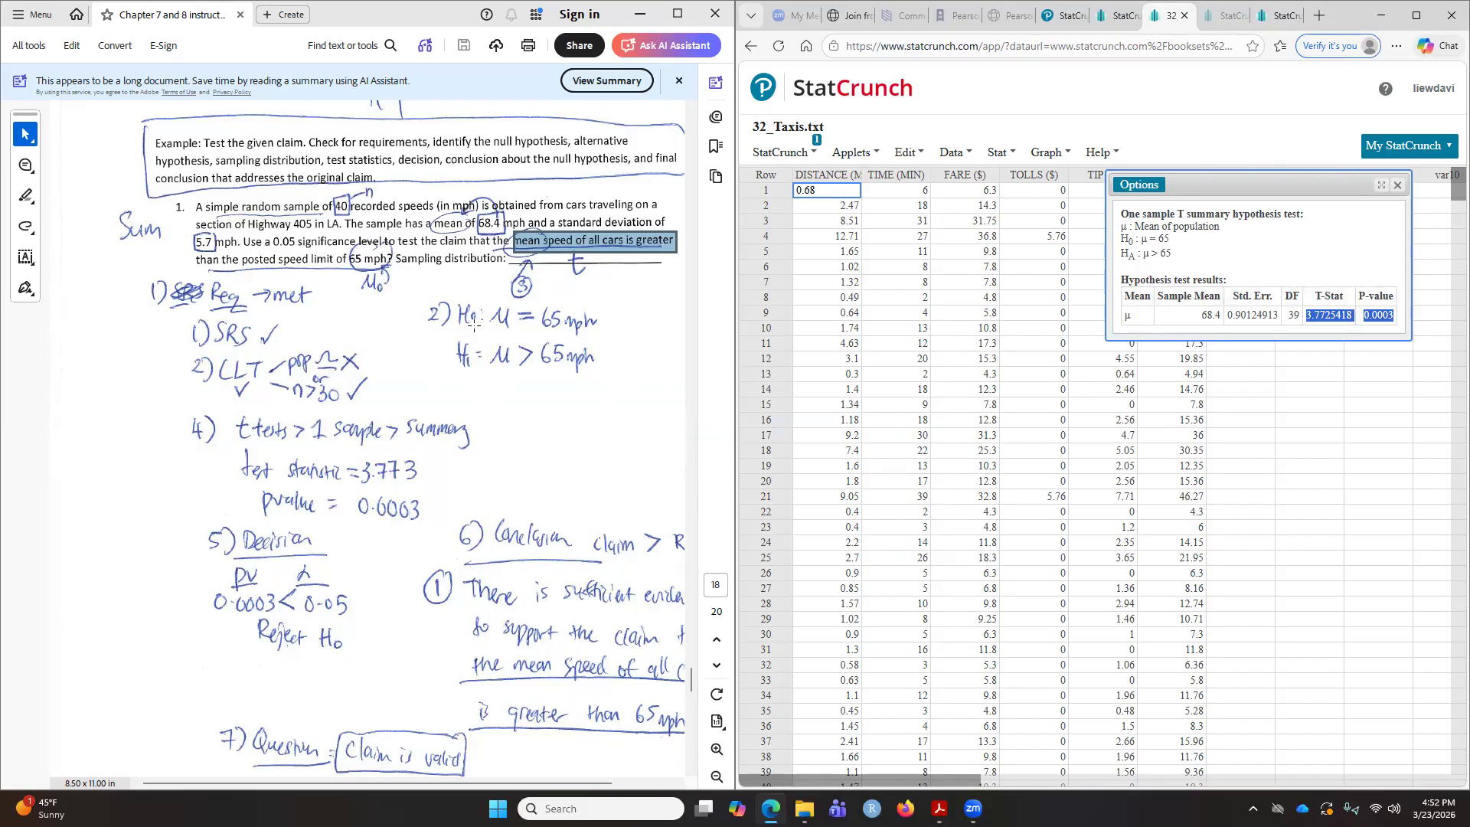
# Step: Go back through the notes to the tables for finding critical values and p-values
pyautogui.scroll(4, 491, 330)
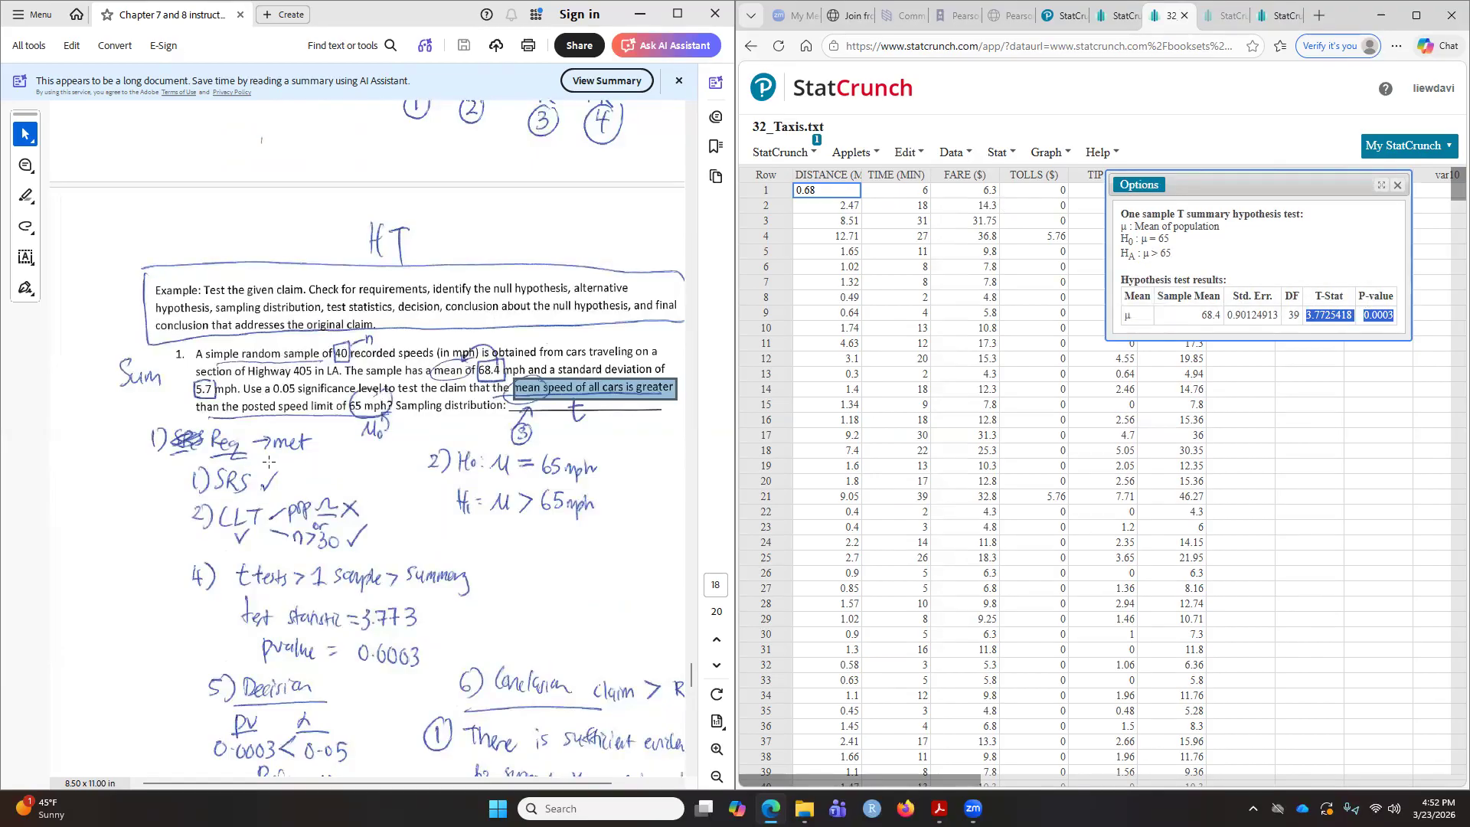
pyautogui.scroll(12, 269, 460)
pyautogui.scroll(20, 269, 461)
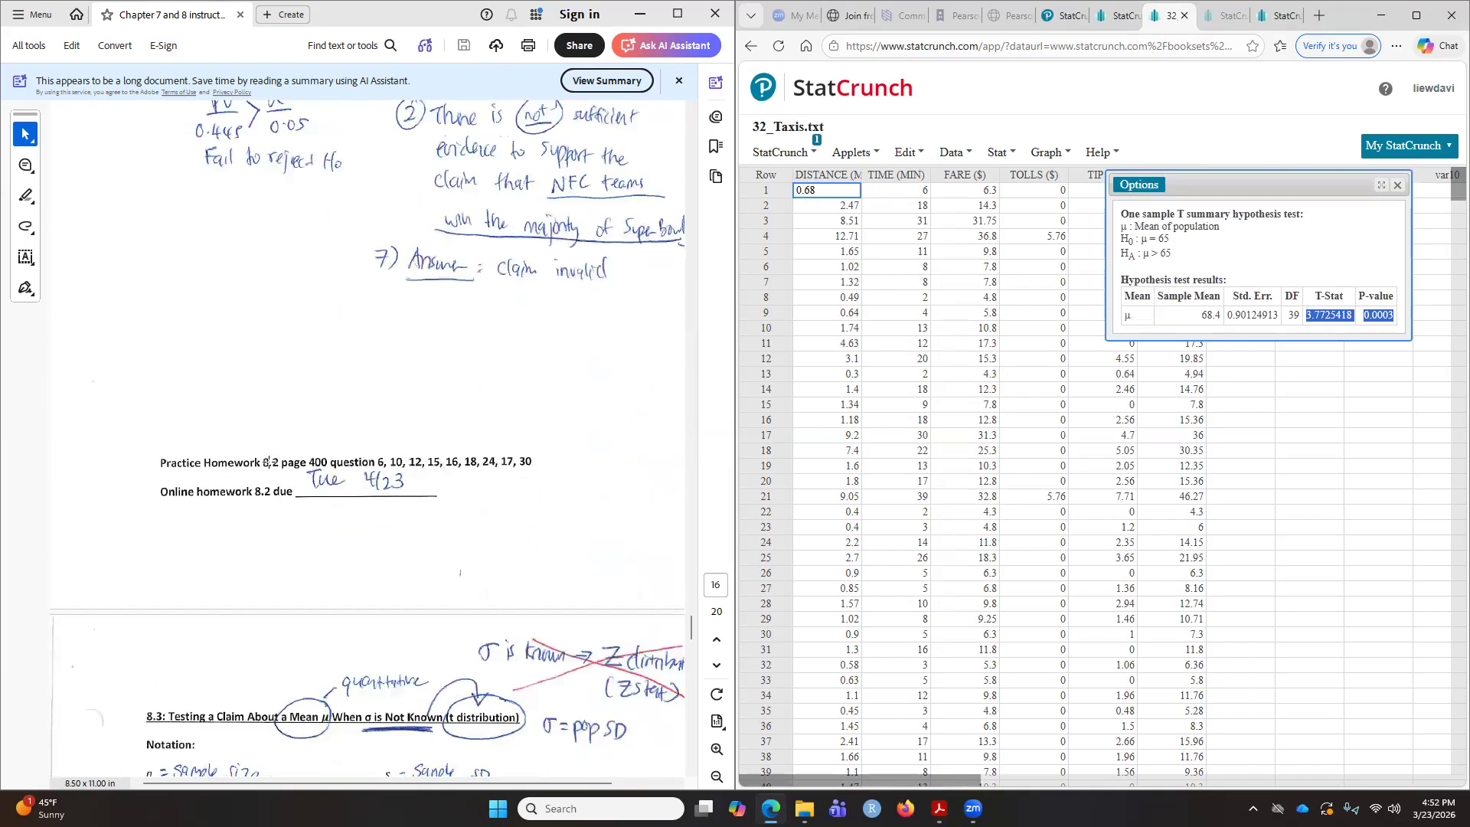
pyautogui.scroll(20, 269, 461)
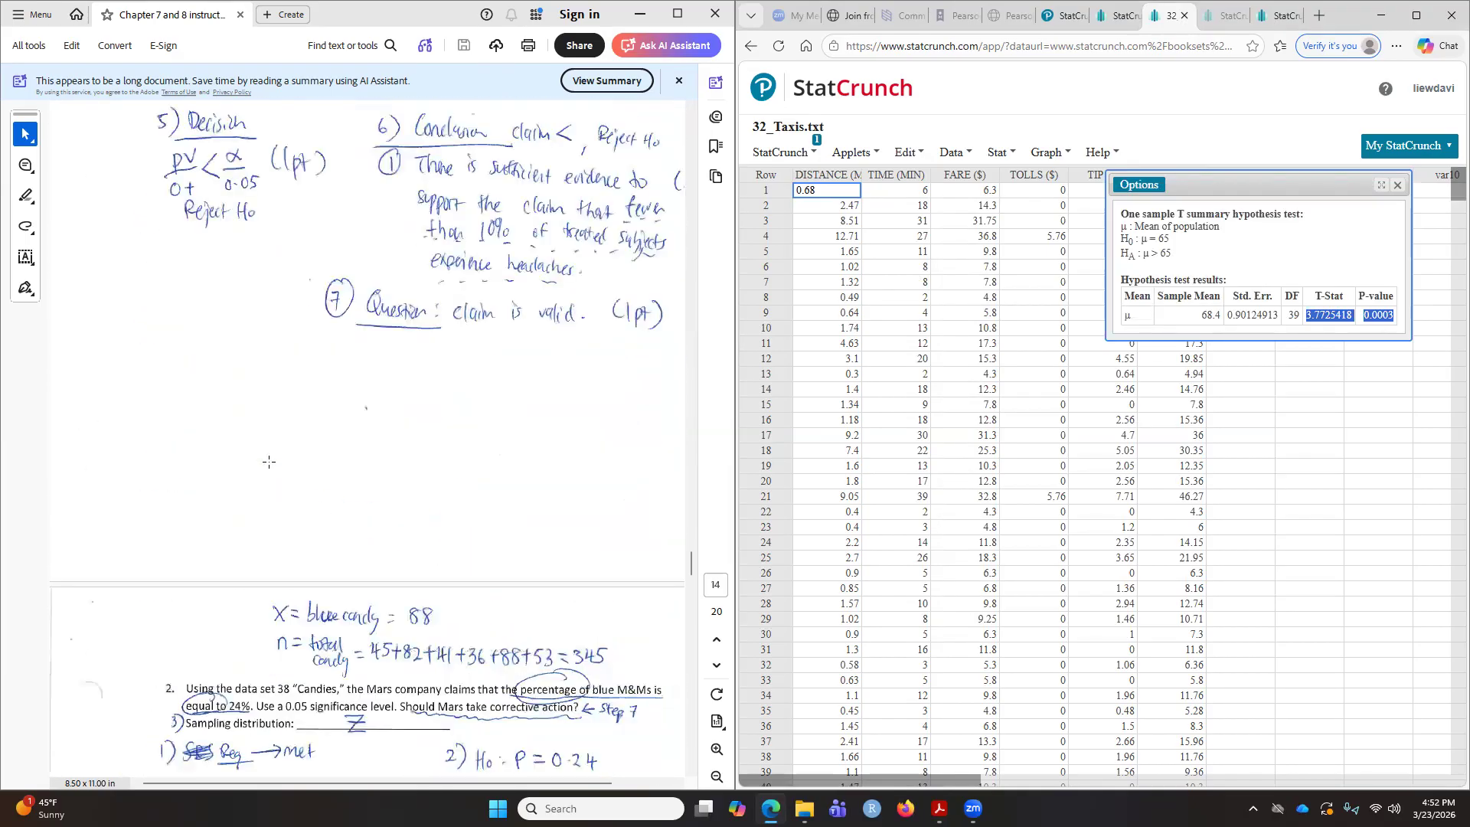
pyautogui.scroll(10, 268, 461)
pyautogui.scroll(10, 269, 461)
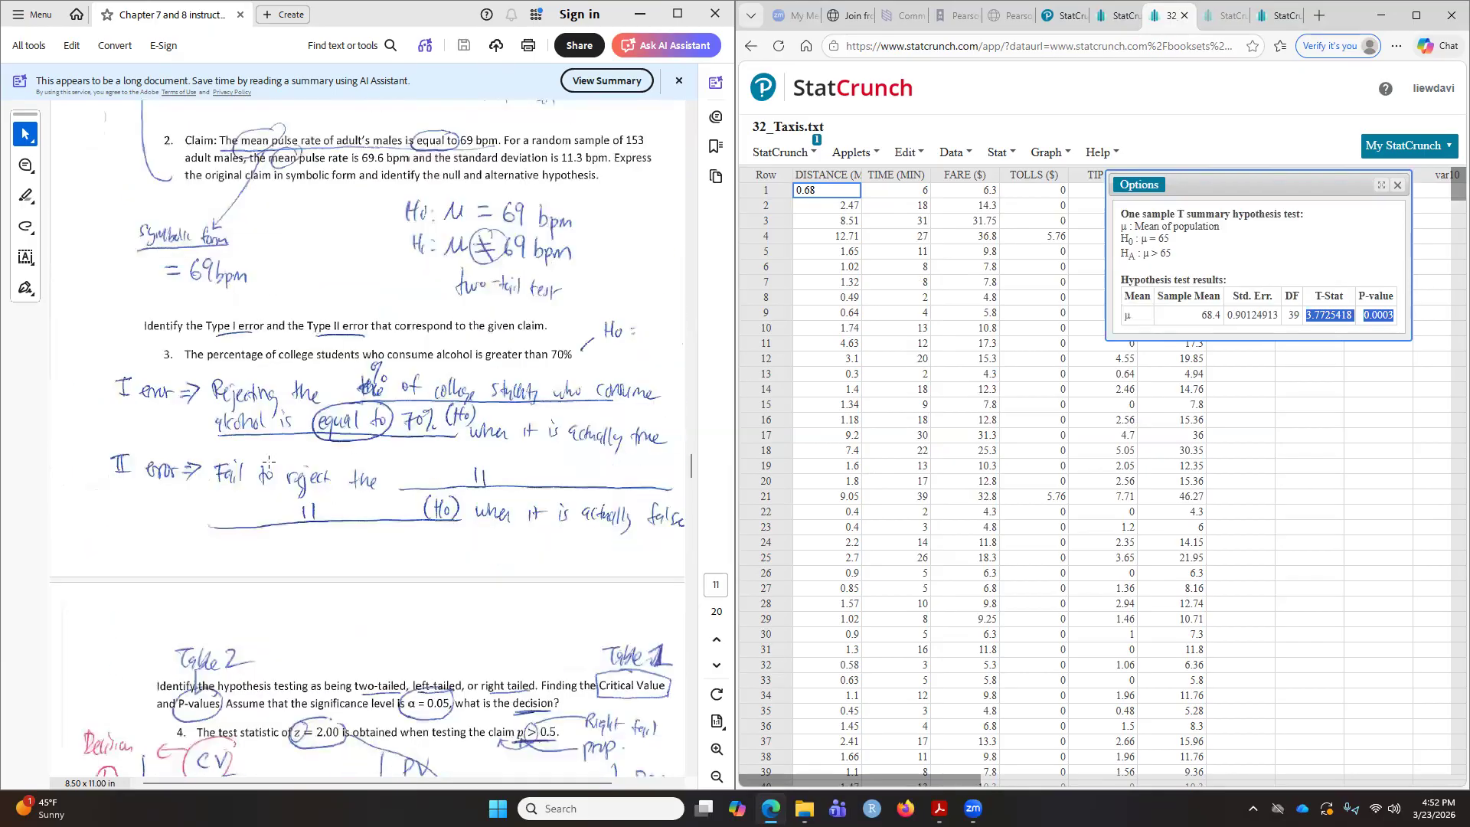
pyautogui.scroll(10, 269, 461)
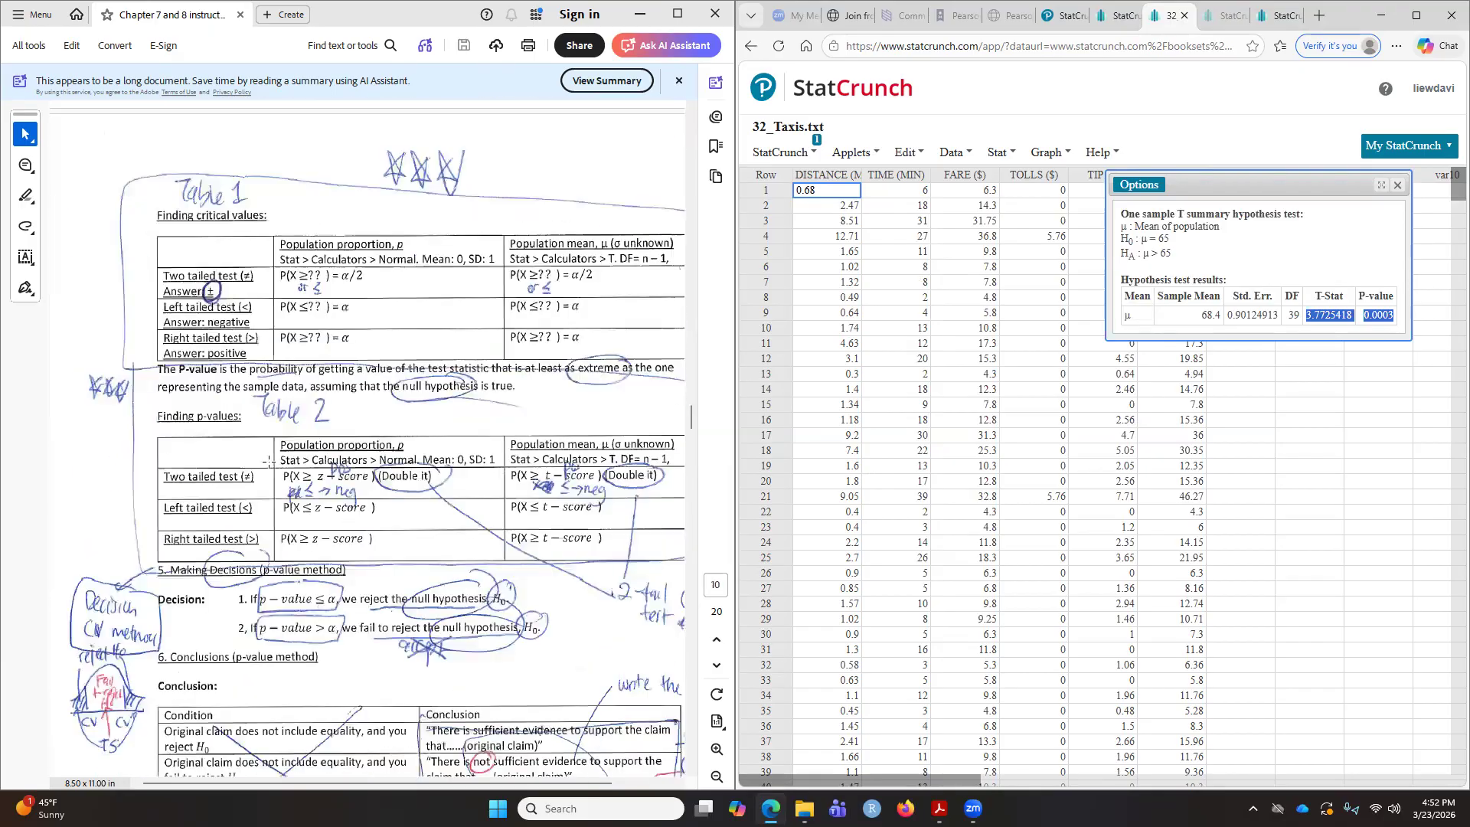